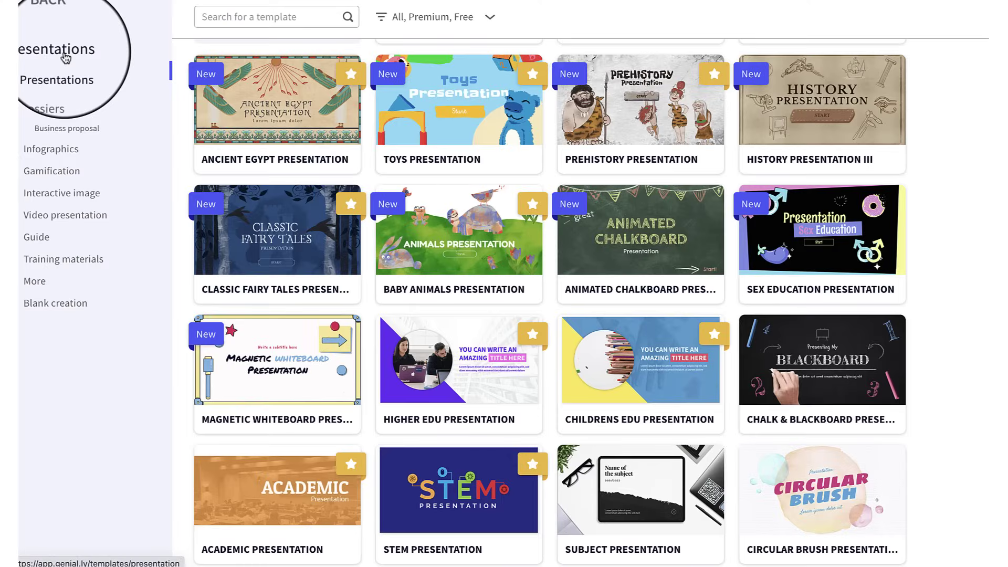
# Step: Browse the Infographics, Games, Quizzes and Video presentation template categories in turn
pyautogui.click(61, 80)
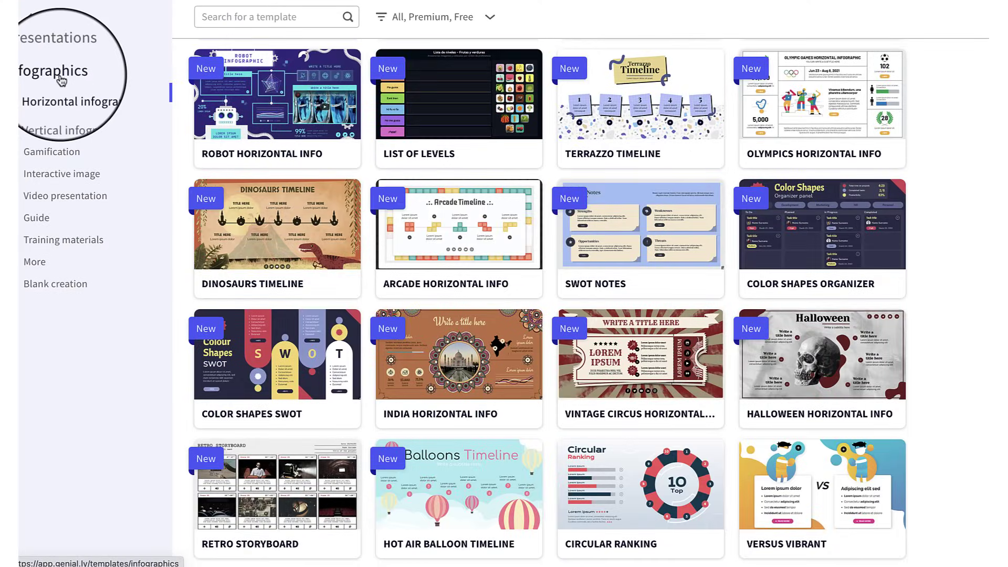
pyautogui.click(49, 138)
pyautogui.click(48, 115)
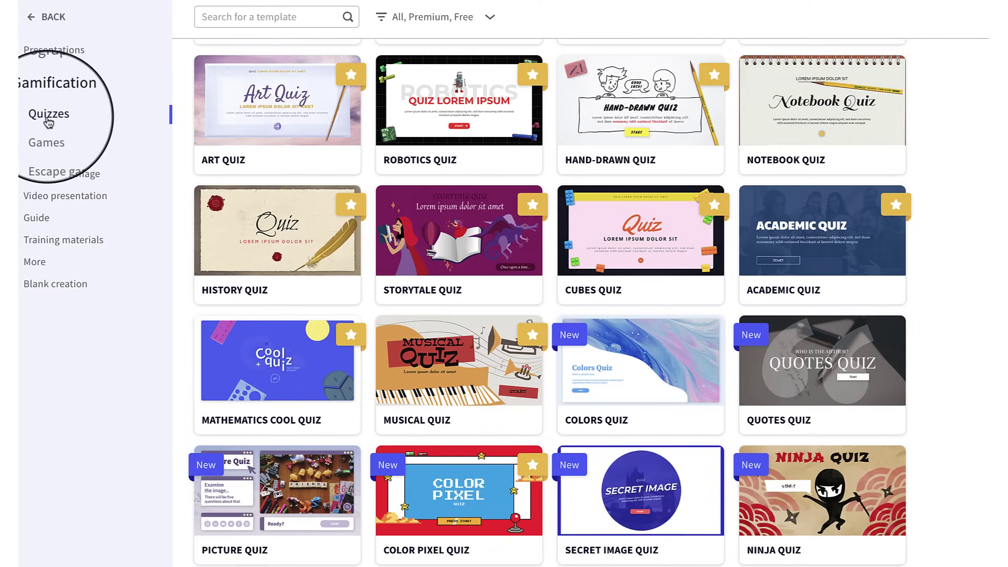
pyautogui.click(47, 141)
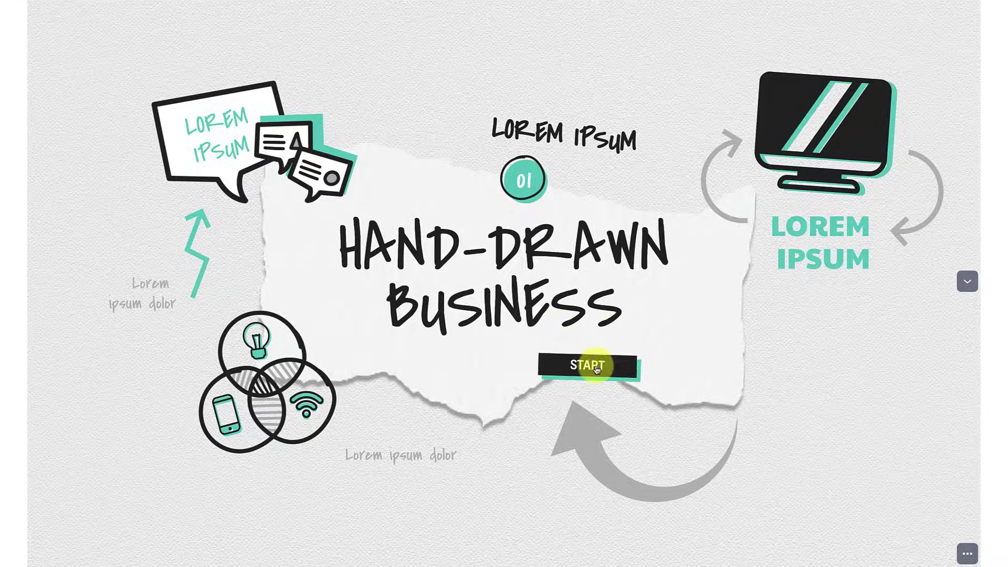
# Step: Start the Hand-Drawn Business preview and click through its index, a timeline point and a linked page
pyautogui.click(592, 371)
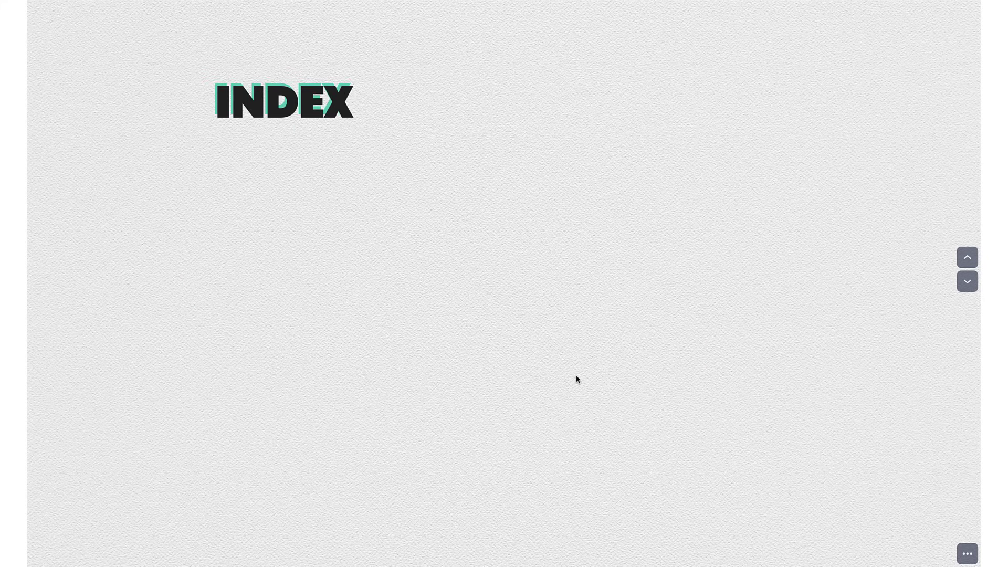
pyautogui.click(680, 226)
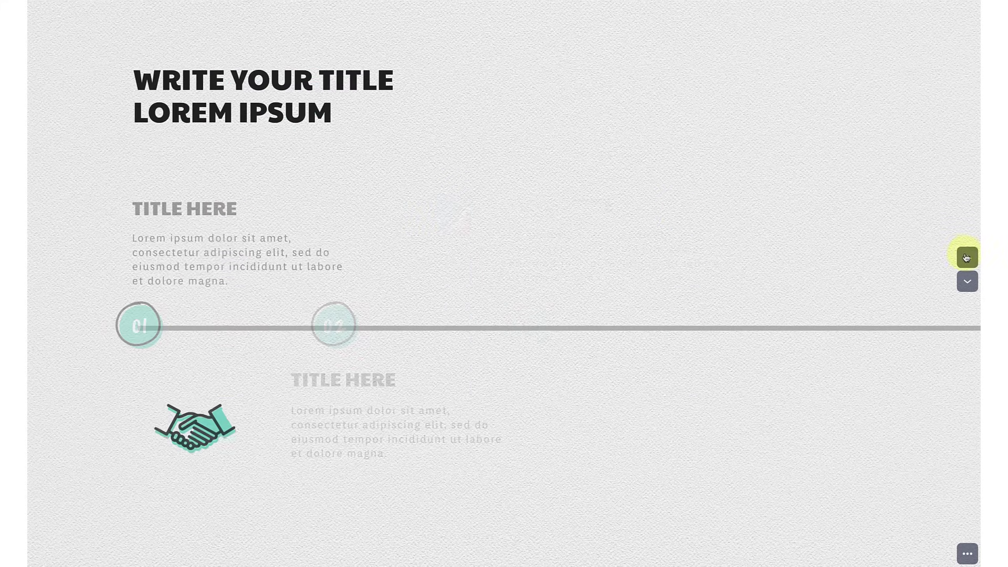
pyautogui.click(340, 324)
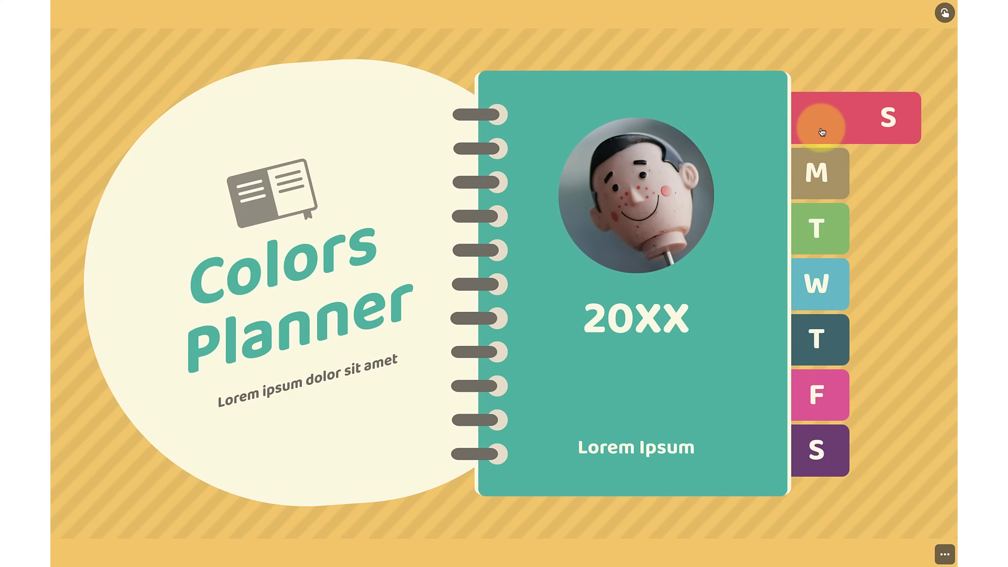
pyautogui.click(826, 124)
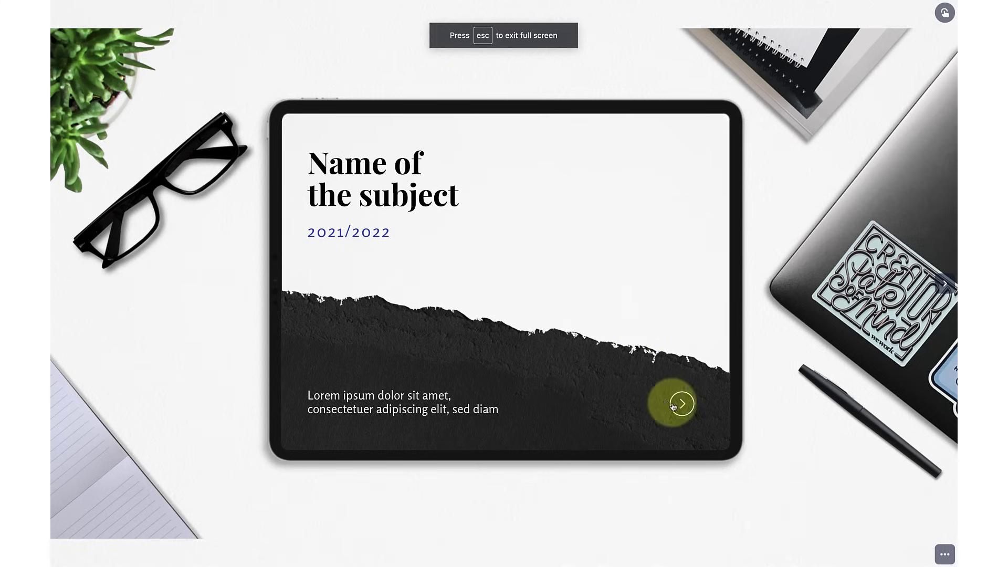
# Step: Open the topic-card grid and video, then look around and zoom out in the building's Street View
pyautogui.click(677, 404)
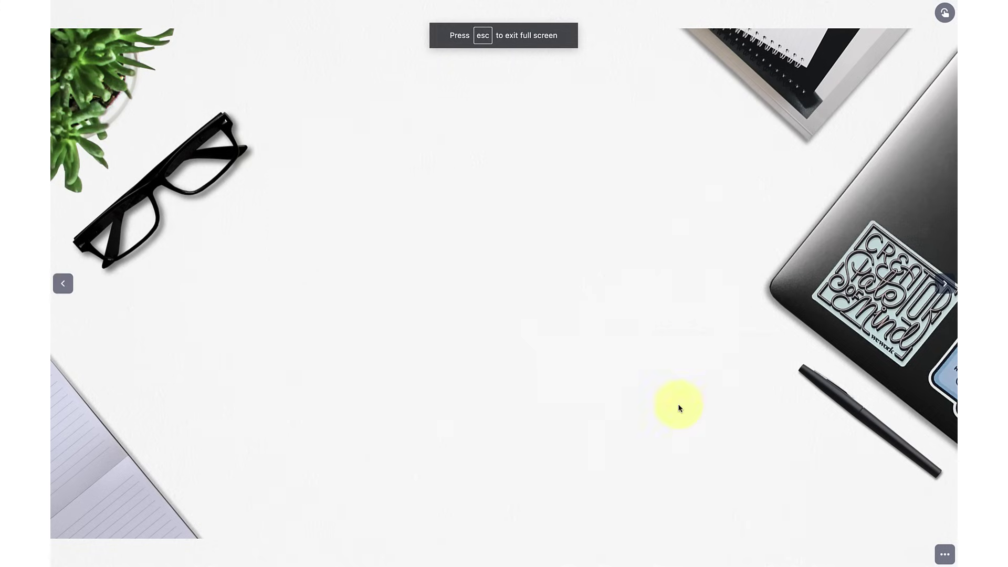
pyautogui.click(716, 386)
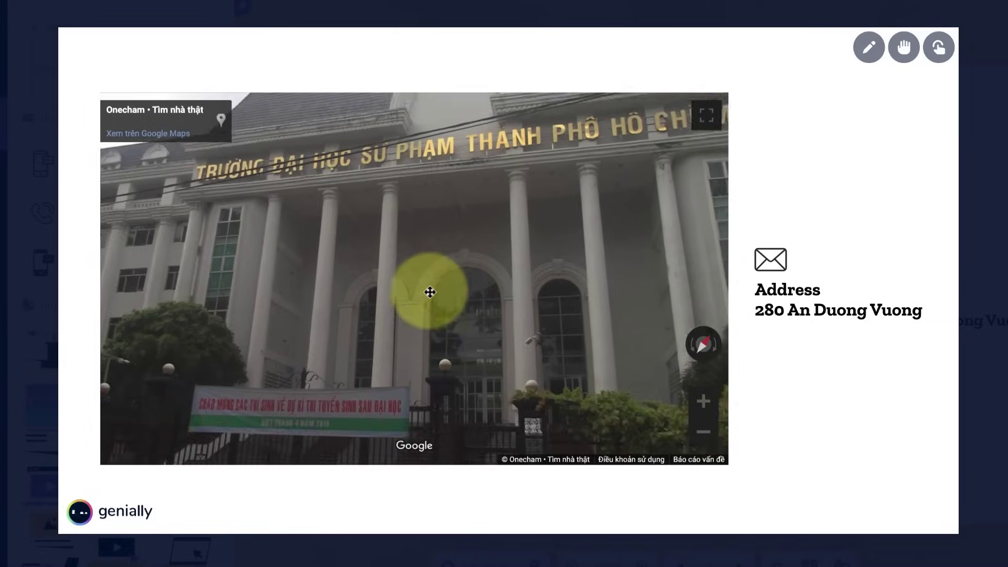
pyautogui.moveTo(427, 293)
pyautogui.mouseDown()
pyautogui.moveTo(346, 331)
pyautogui.moveTo(334, 286)
pyautogui.moveTo(360, 251)
pyautogui.mouseUp()
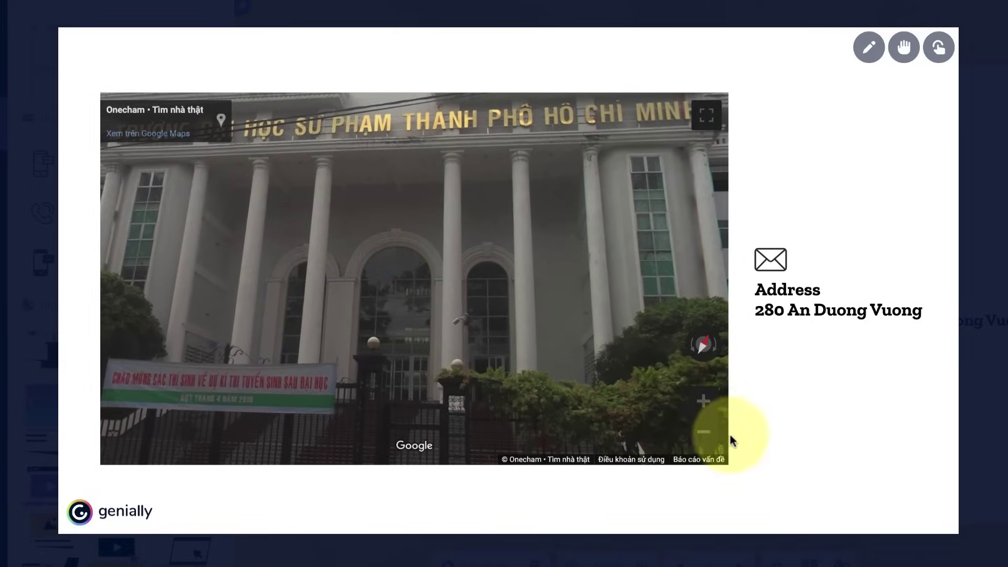
pyautogui.click(703, 432)
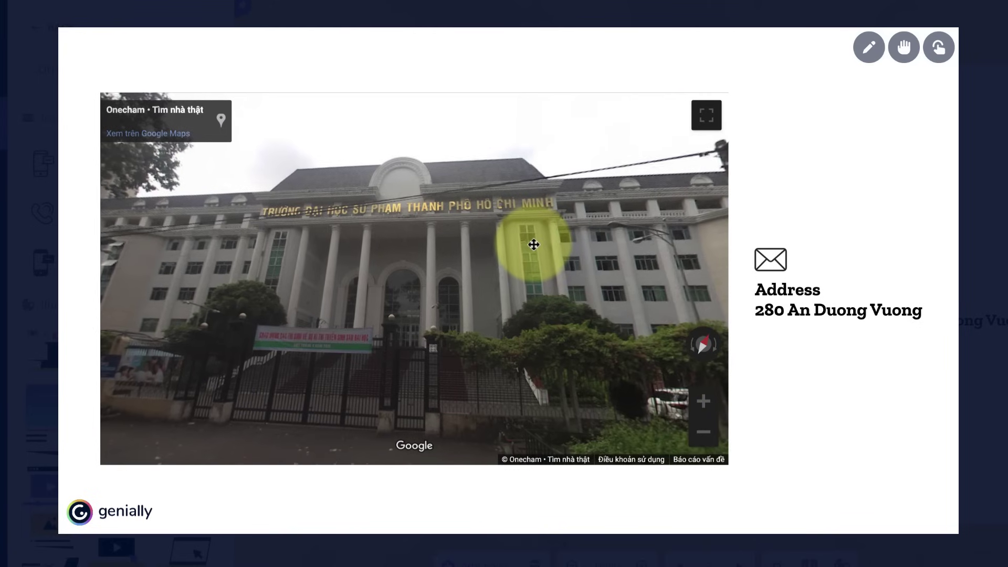
pyautogui.moveTo(620, 233)
pyautogui.mouseDown()
pyautogui.moveTo(551, 184)
pyautogui.moveTo(474, 231)
pyautogui.moveTo(497, 277)
pyautogui.moveTo(603, 252)
pyautogui.moveTo(567, 218)
pyautogui.moveTo(472, 209)
pyautogui.moveTo(354, 218)
pyautogui.mouseUp()
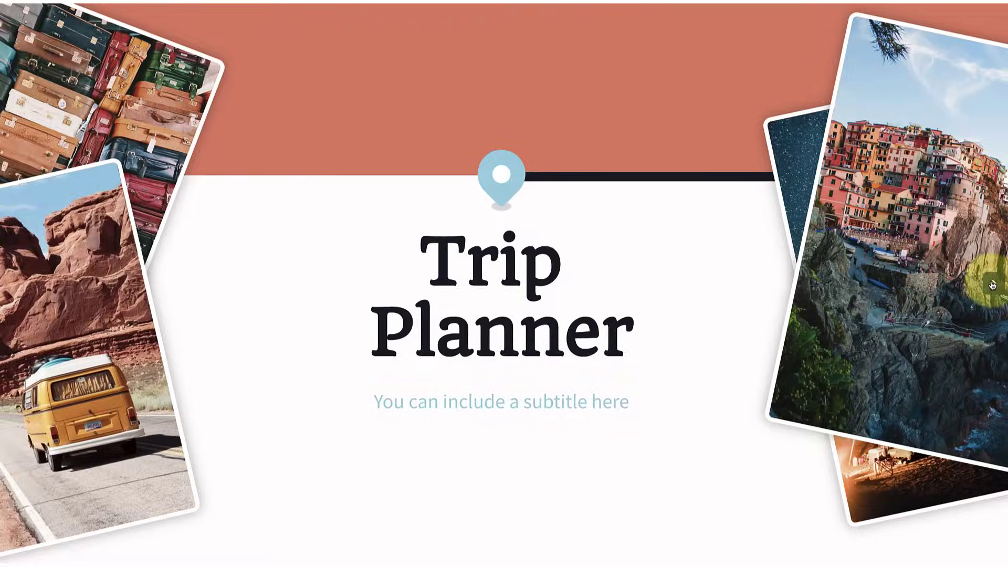
# Step: Advance through the trip planner and food template slides to the second client-logo panel
pyautogui.click(992, 283)
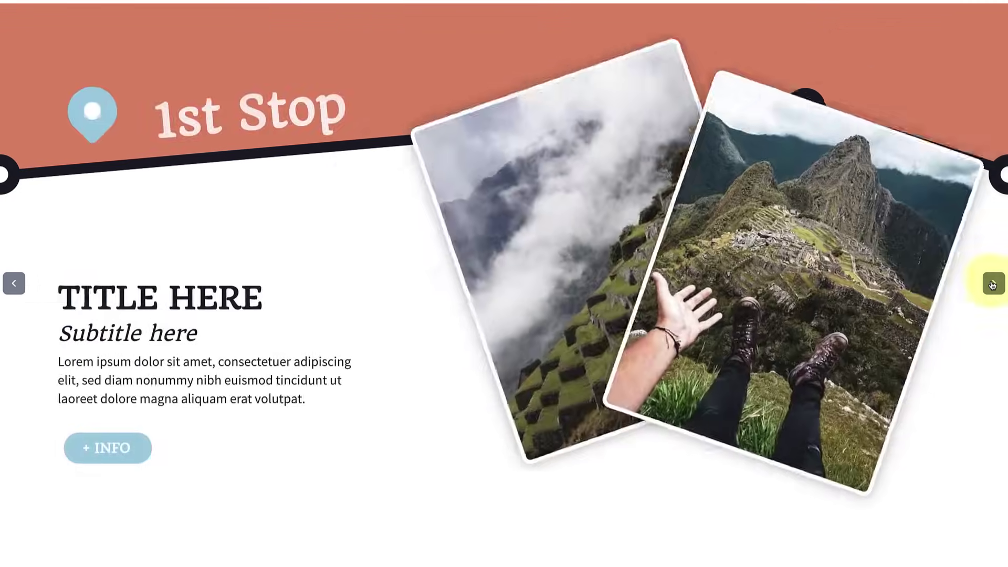
pyautogui.click(992, 283)
pyautogui.click(992, 283)
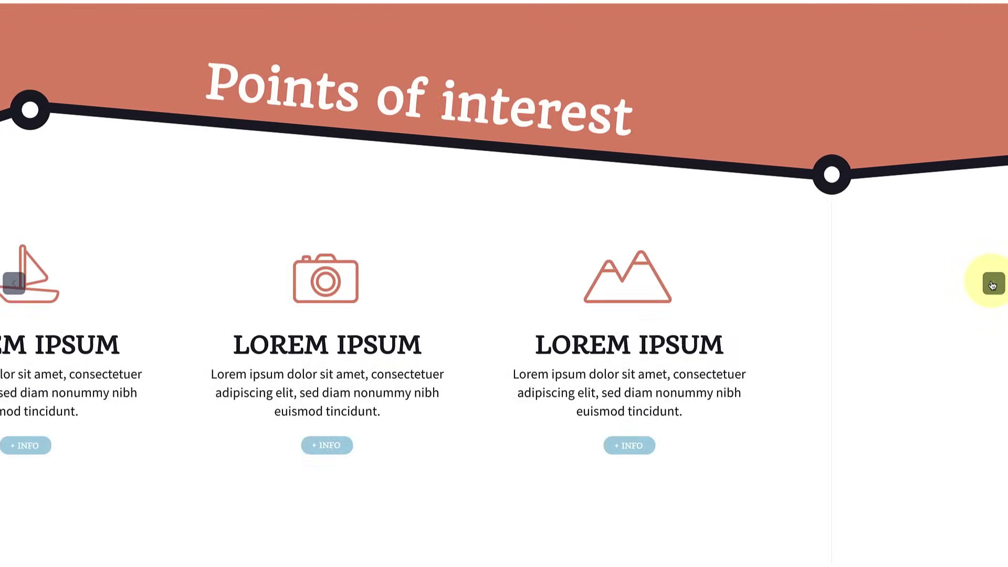
pyautogui.click(992, 283)
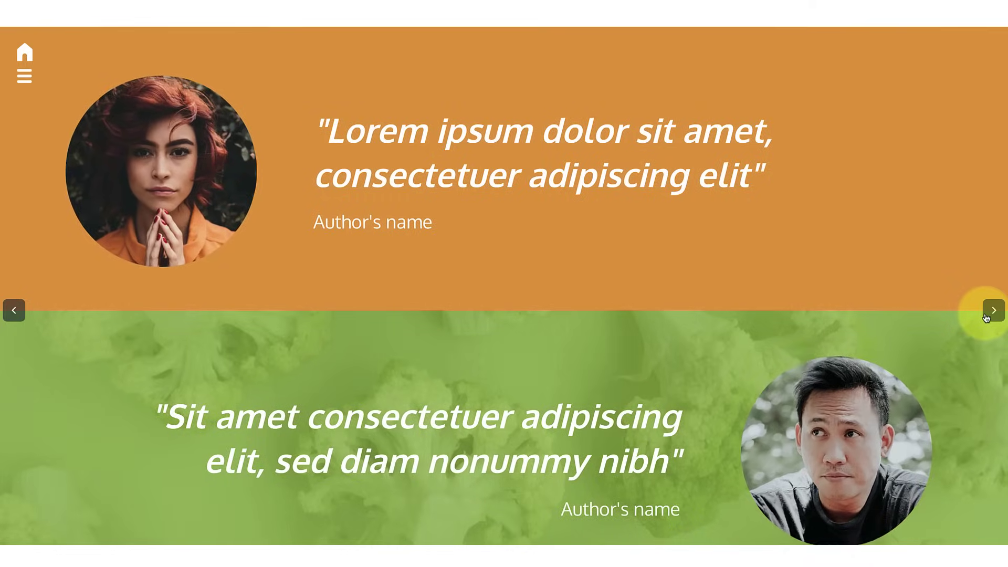
pyautogui.click(985, 310)
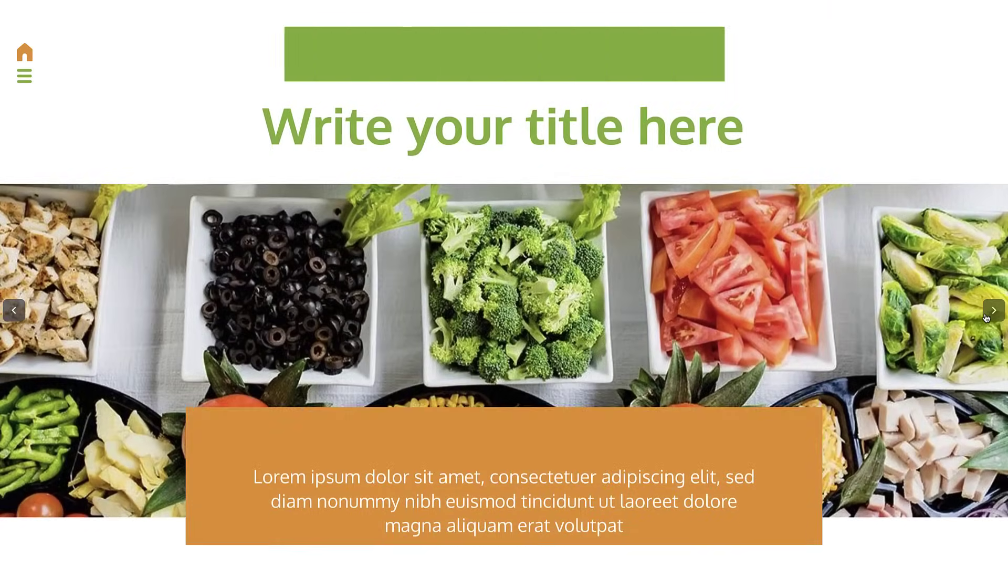
pyautogui.click(985, 316)
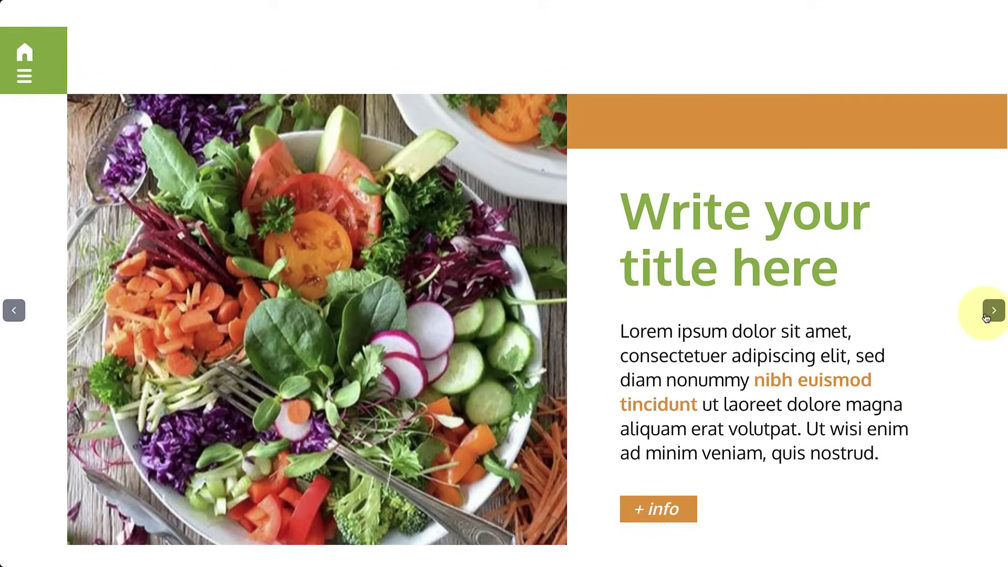
pyautogui.click(985, 316)
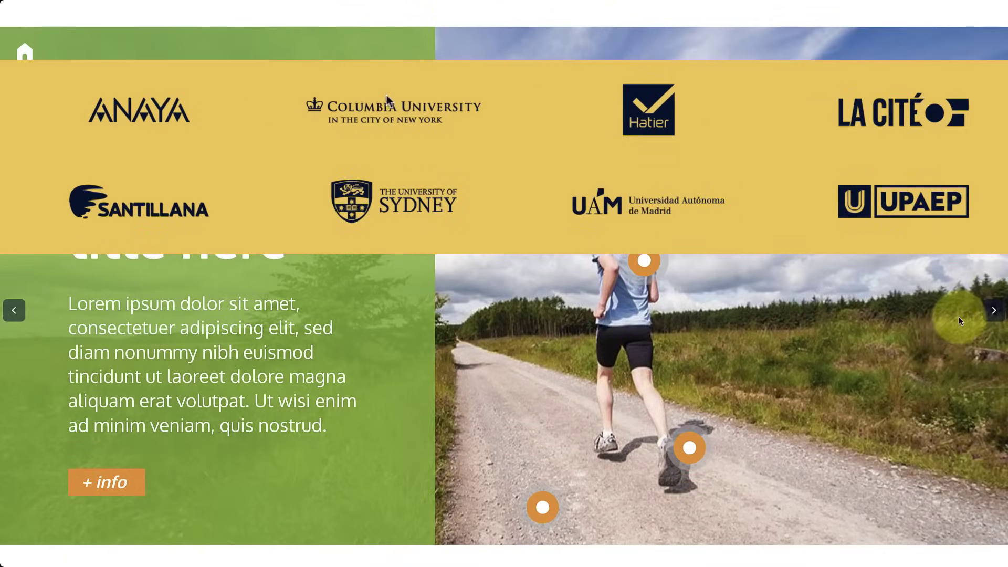
pyautogui.click(958, 317)
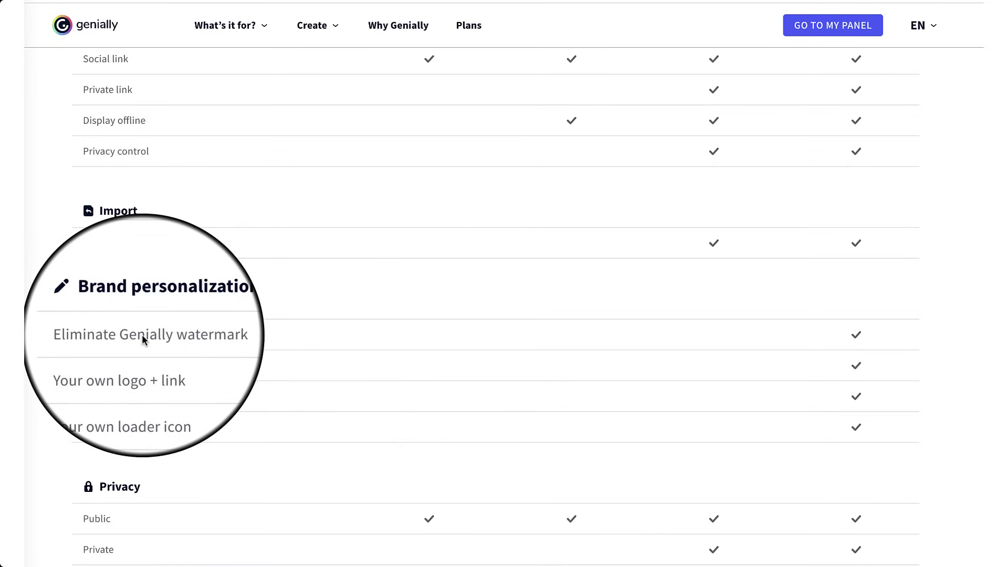
# Step: Scroll the plans feature table, view Company pricing, then return to the Education plans
pyautogui.scroll(-7, 142, 334)
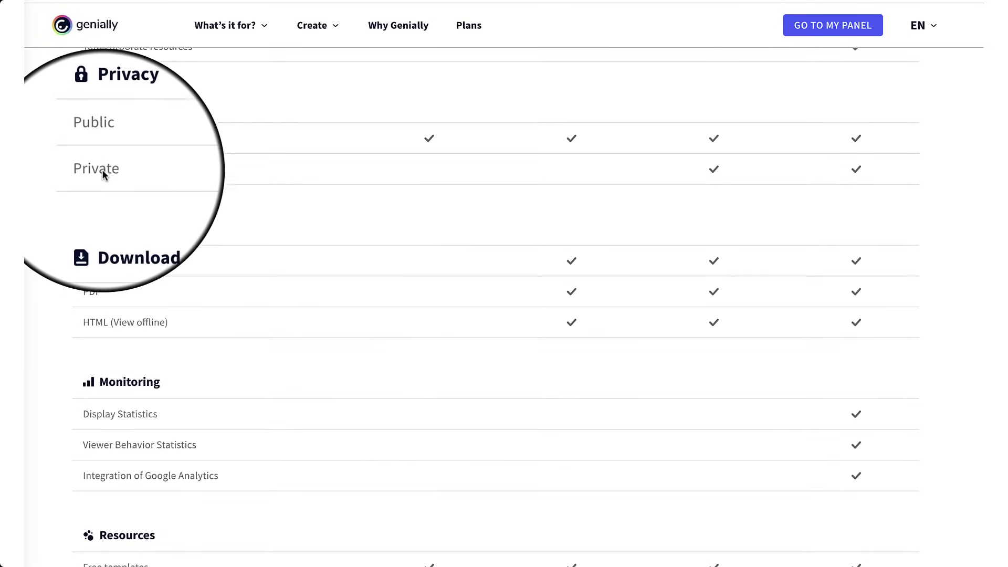
pyautogui.scroll(10, 128, 372)
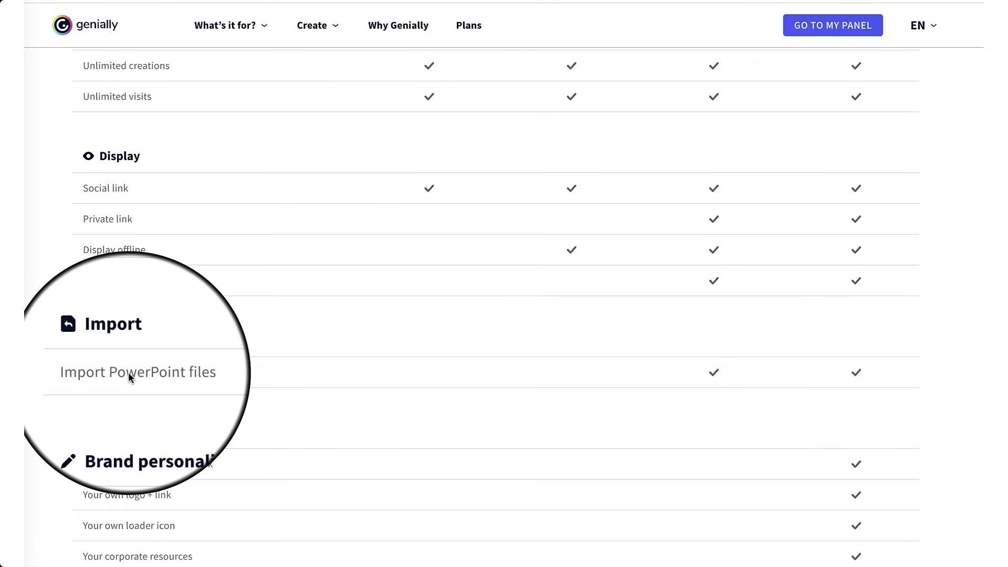
pyautogui.scroll(-10, 128, 371)
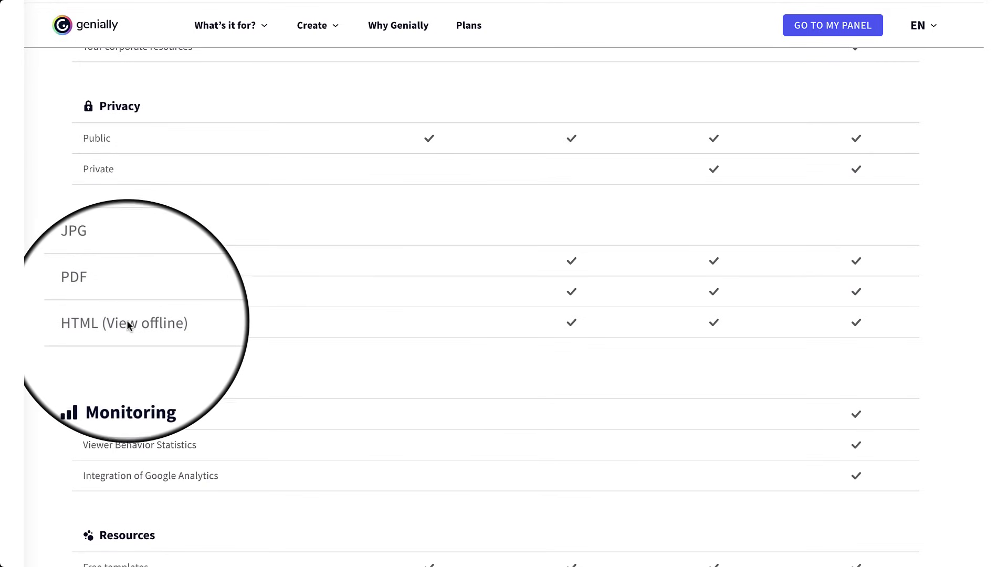
pyautogui.scroll(-9, 126, 322)
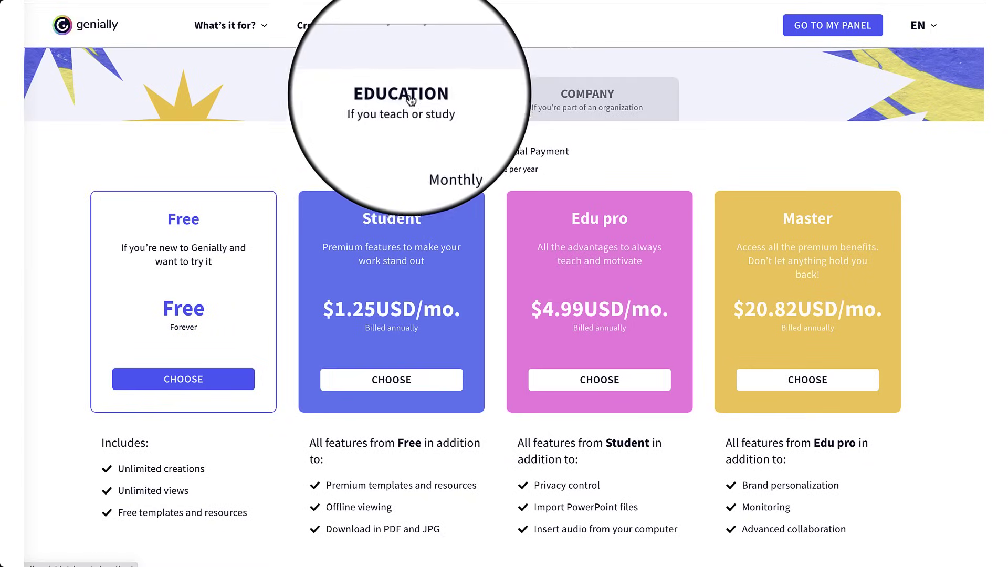
pyautogui.click(588, 105)
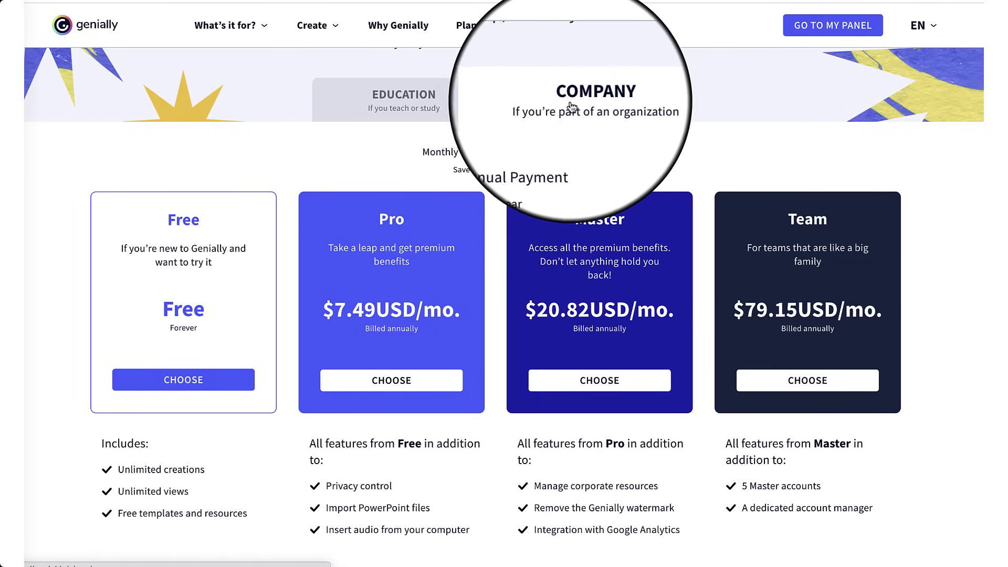
pyautogui.click(407, 103)
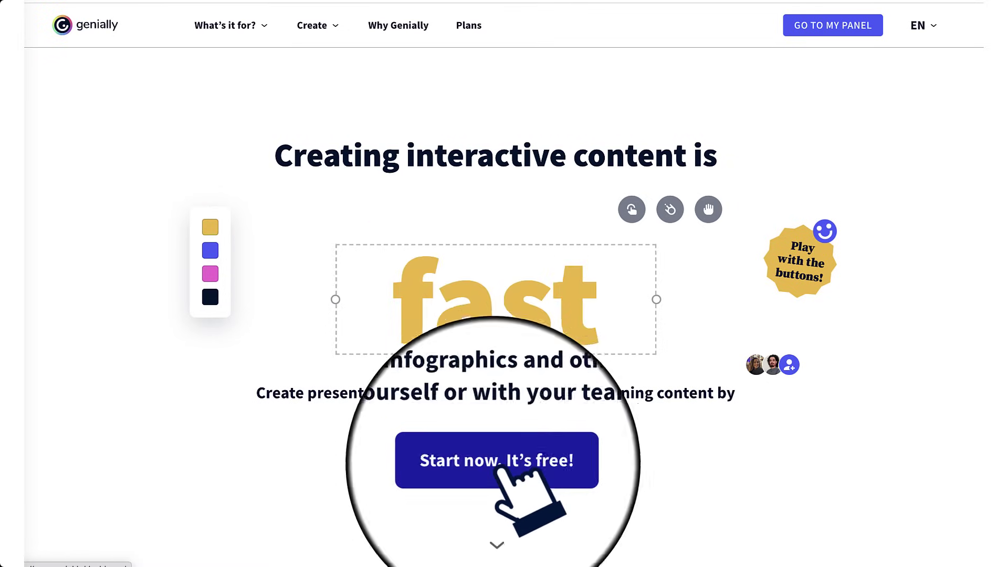
# Step: Sign up with an e-mail address and accept the terms
pyautogui.click(272, 281)
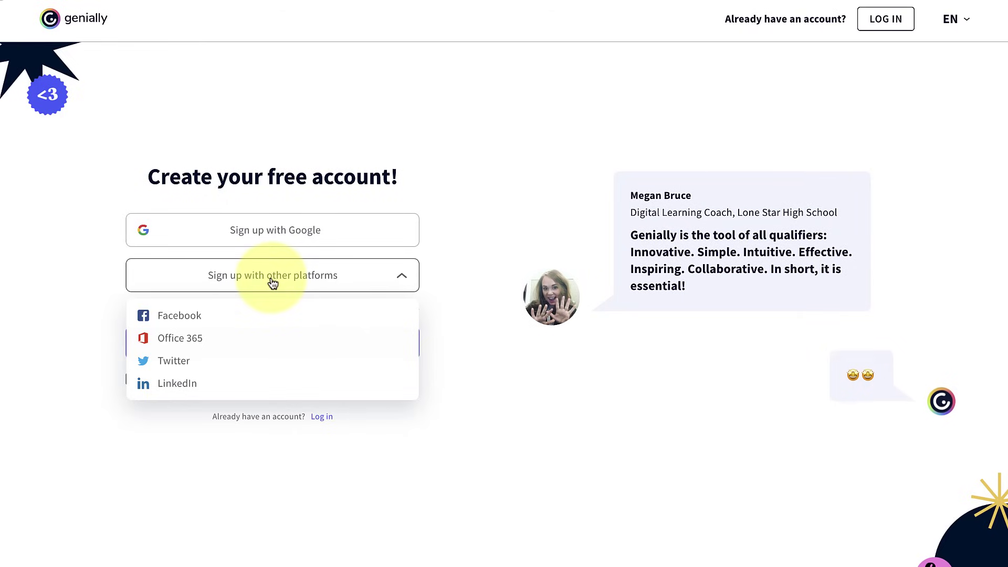
pyautogui.click(273, 281)
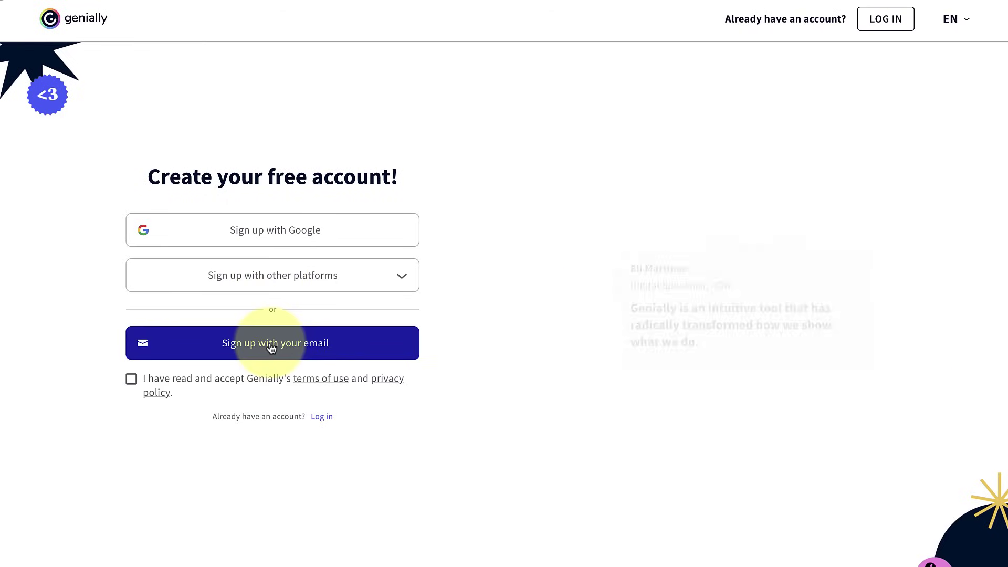
pyautogui.click(283, 247)
pyautogui.click(494, 355)
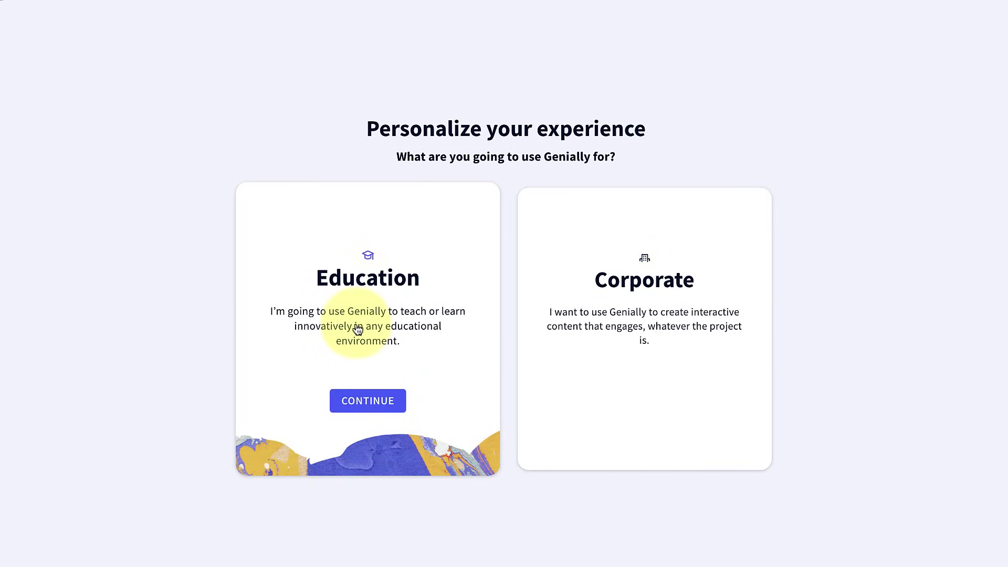
pyautogui.moveTo(644, 315)
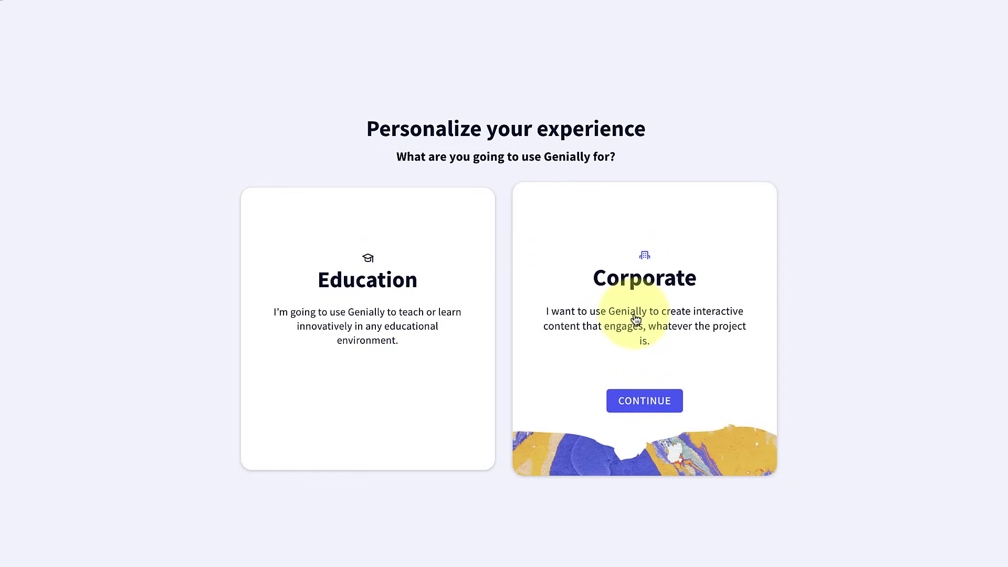
# Step: Answer onboarding as a teacher using Genially for Education at University / Graduate School level
pyautogui.click(498, 310)
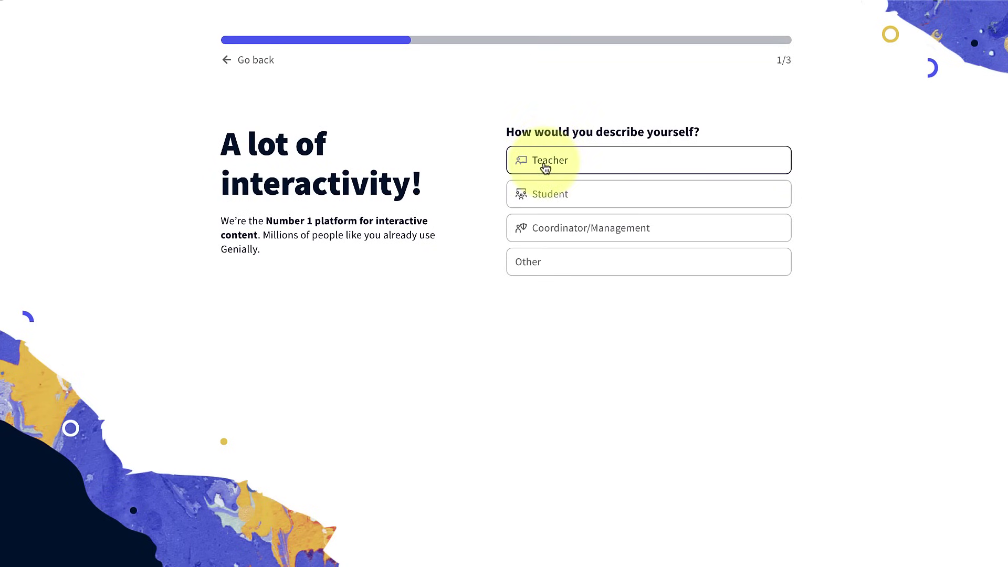
pyautogui.click(545, 167)
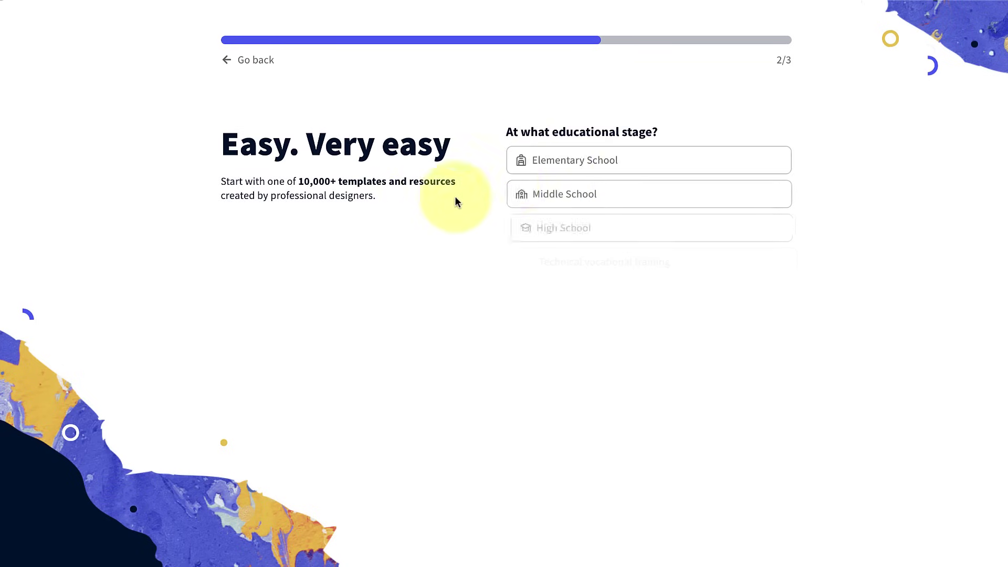
pyautogui.click(549, 304)
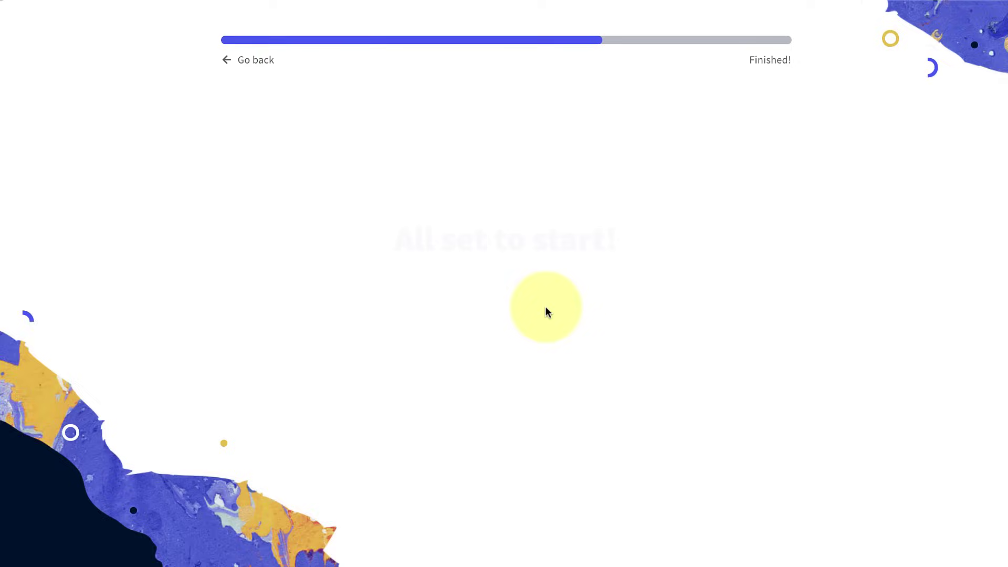
pyautogui.click(511, 339)
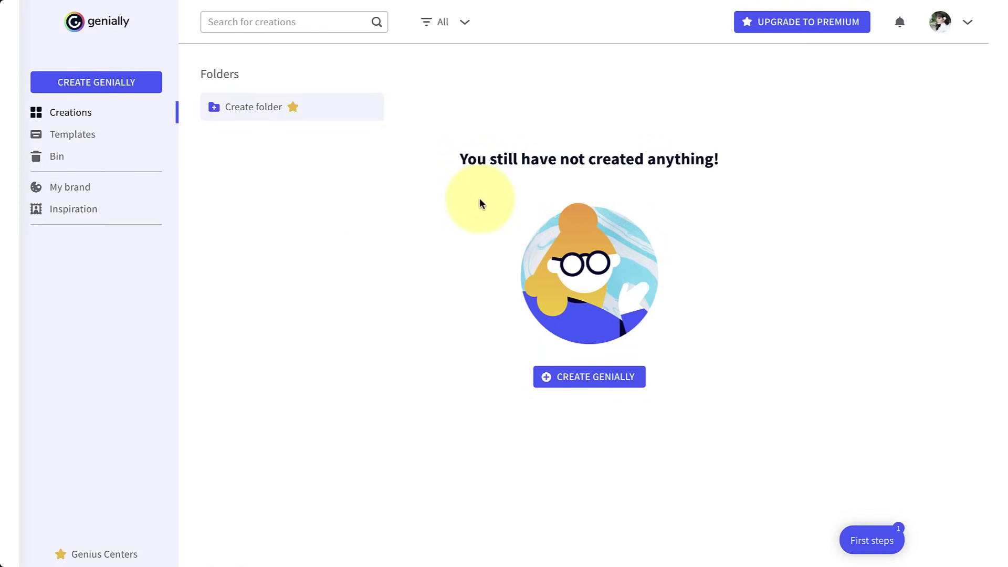
# Step: Start a new creation and scroll through the templates in the More category
pyautogui.click(93, 87)
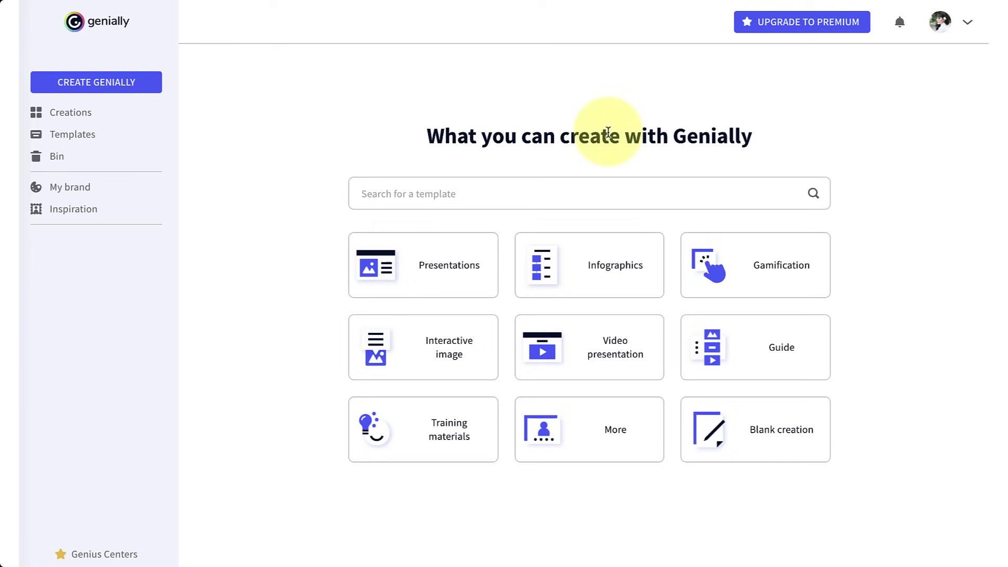
pyautogui.moveTo(423, 264)
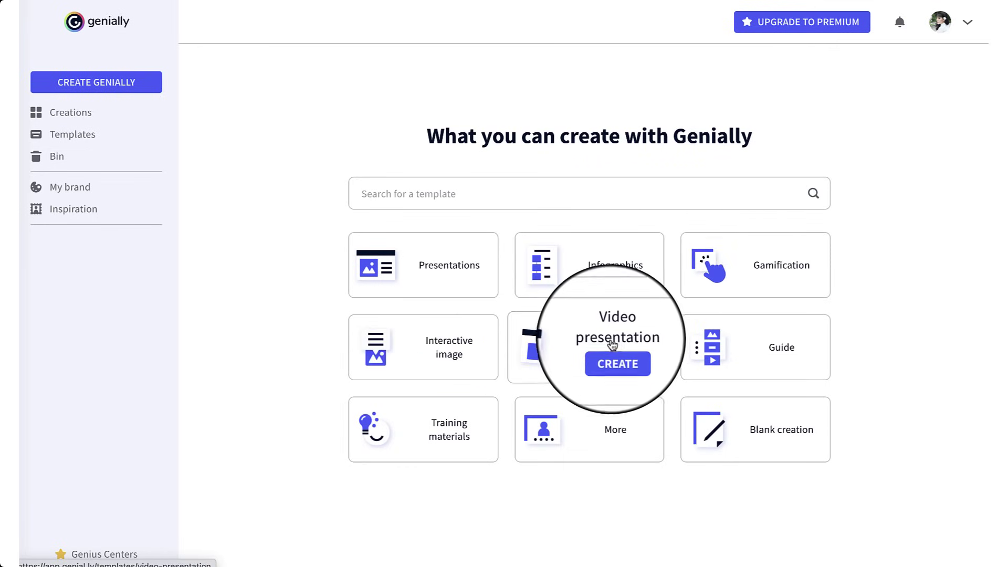
pyautogui.moveTo(616, 425)
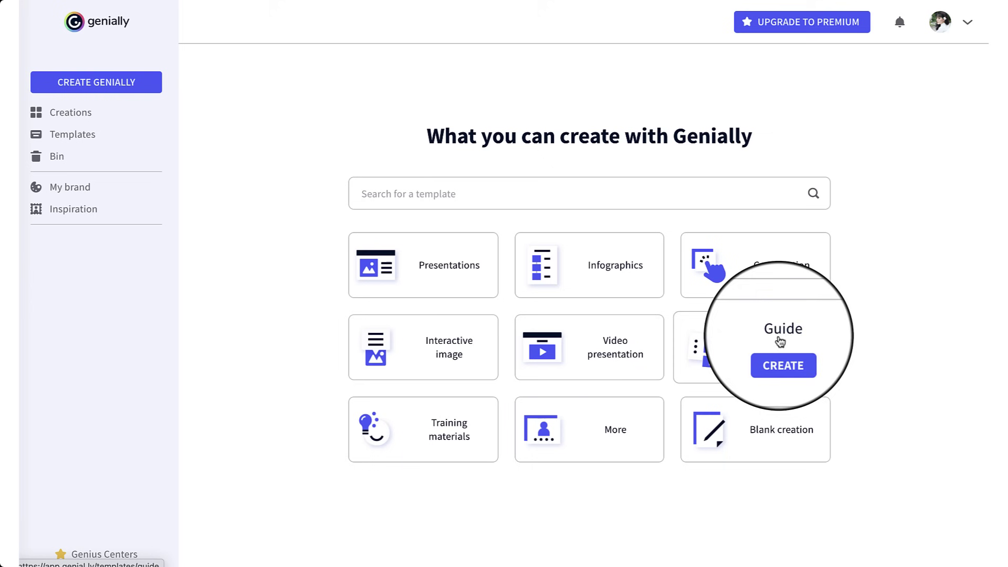
pyautogui.click(614, 425)
pyautogui.scroll(-8, 325, 202)
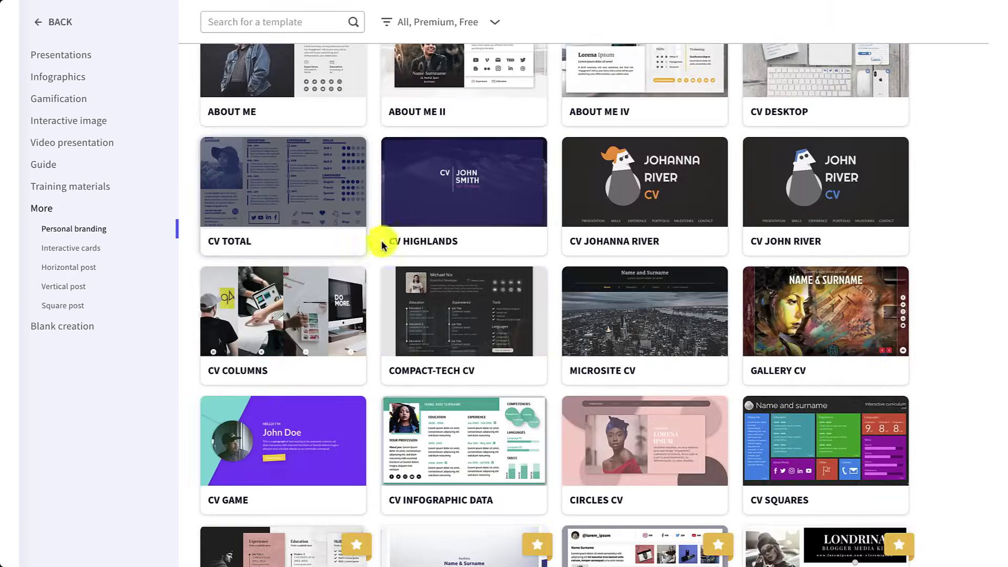
pyautogui.scroll(-10, 370, 257)
pyautogui.scroll(-6, 370, 257)
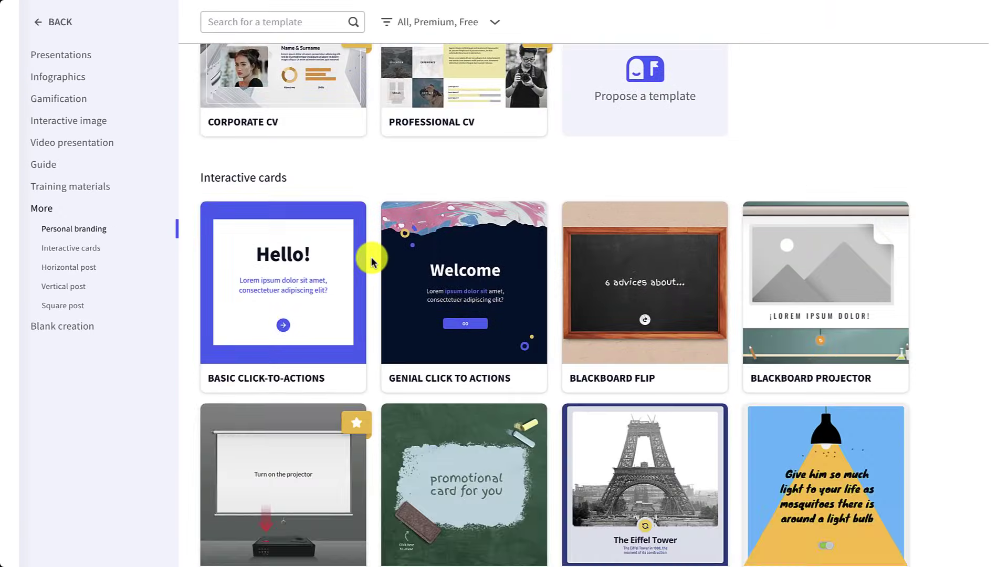
pyautogui.scroll(-4, 371, 257)
pyautogui.scroll(-10, 370, 257)
pyautogui.scroll(-3, 370, 264)
pyautogui.scroll(-2, 370, 264)
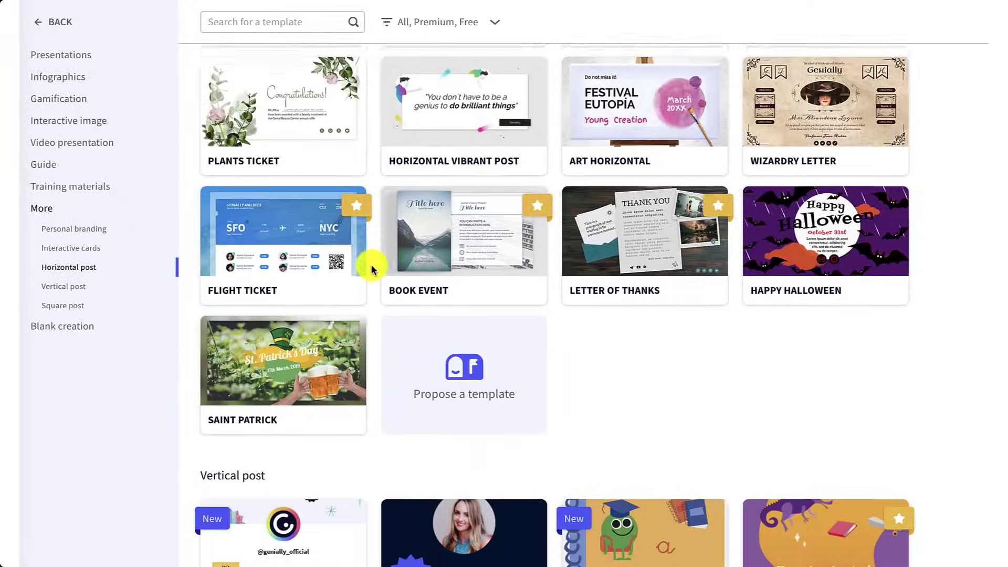
pyautogui.scroll(-4, 371, 263)
pyautogui.scroll(-3, 371, 263)
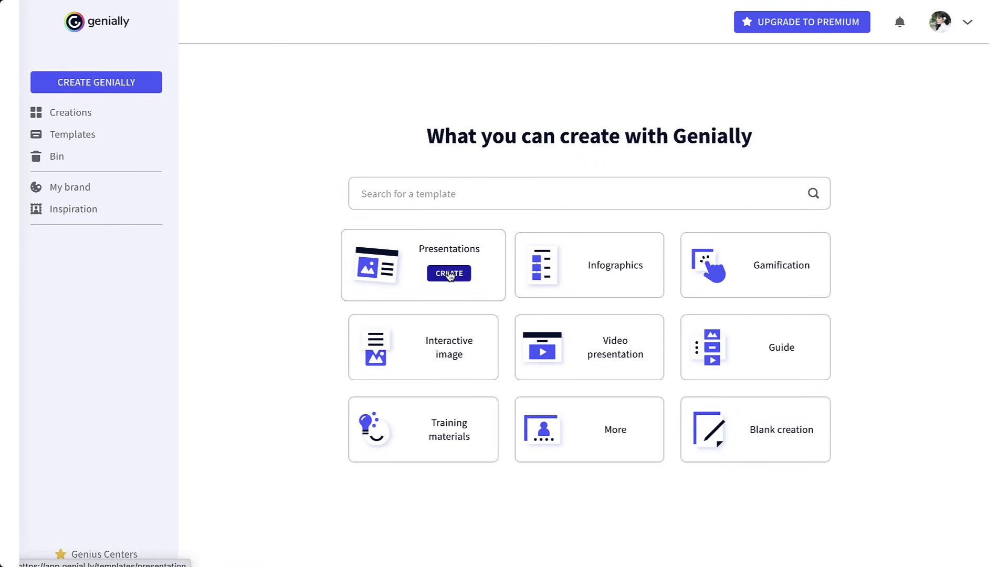
# Step: Open the Presentations templates and preview the Back to School Presentation template
pyautogui.click(449, 273)
pyautogui.scroll(-3, 292, 212)
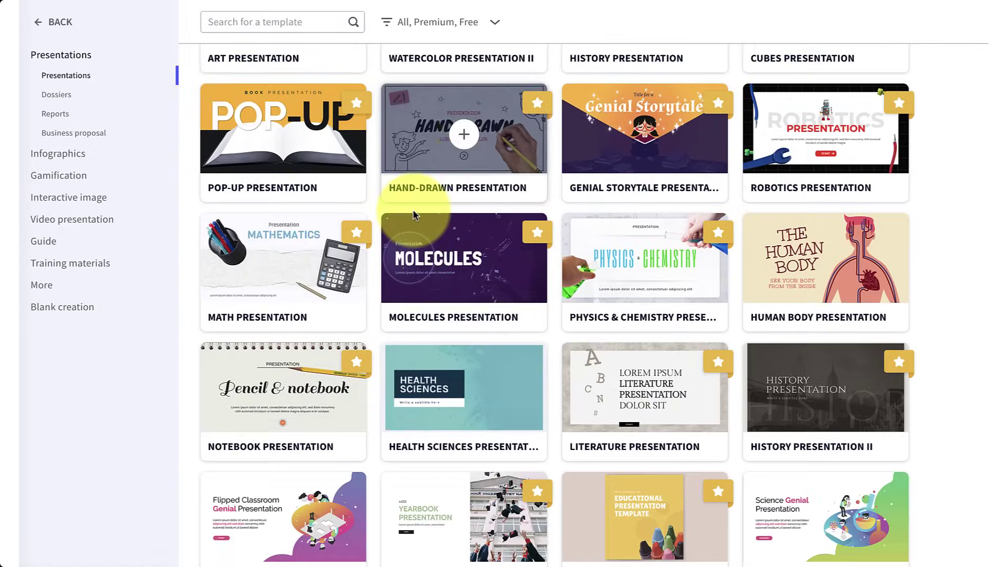
pyautogui.scroll(-2, 427, 176)
pyautogui.scroll(-5, 450, 232)
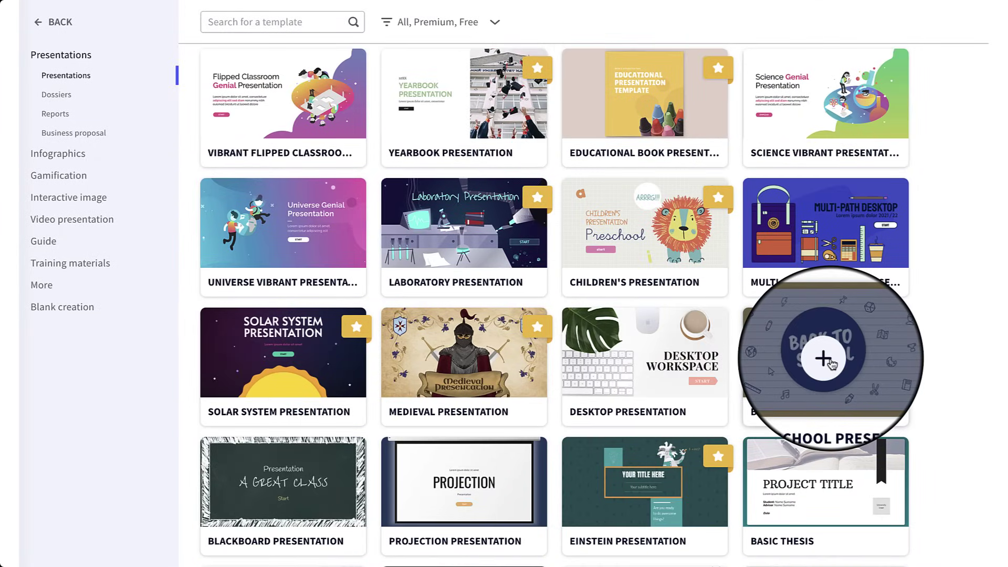
pyautogui.click(824, 358)
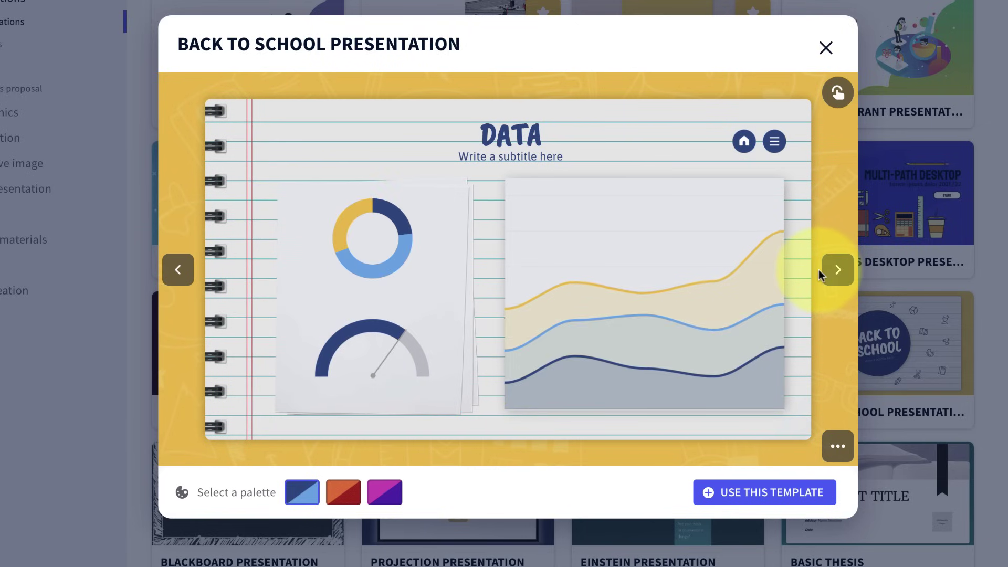
# Step: Step through the preview's slides, reveal interactive elements and view the all-pages overview
pyautogui.click(843, 280)
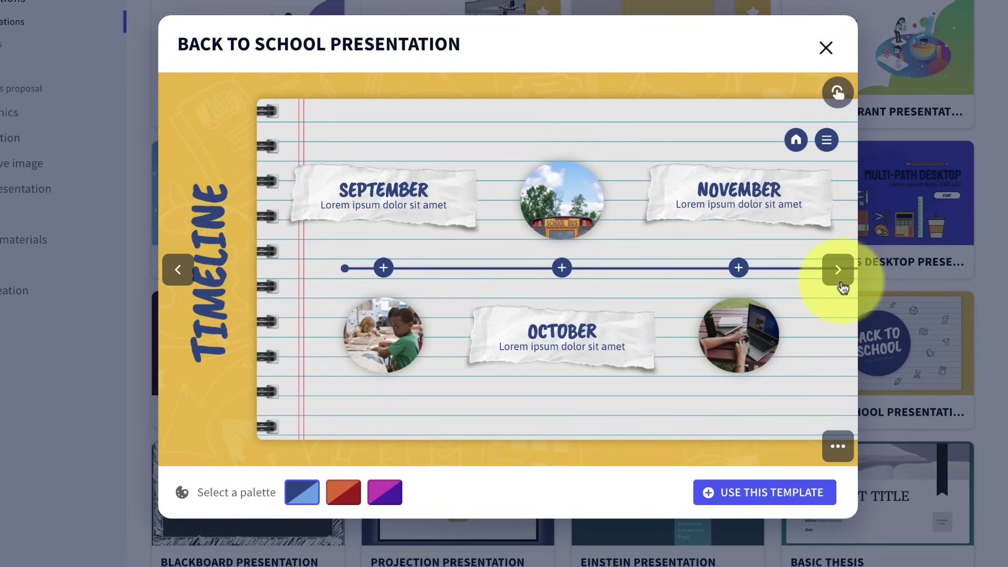
pyautogui.click(837, 95)
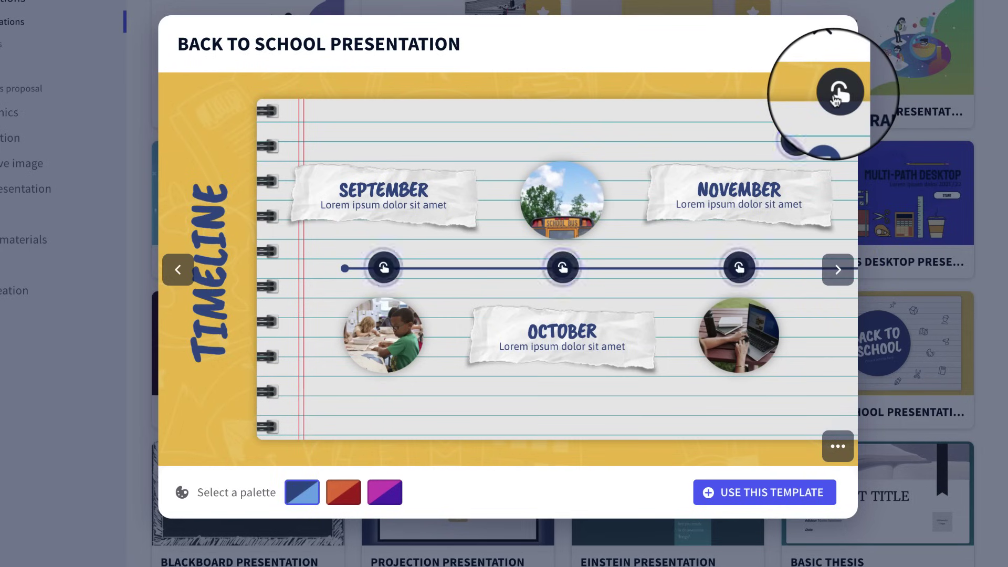
pyautogui.click(836, 446)
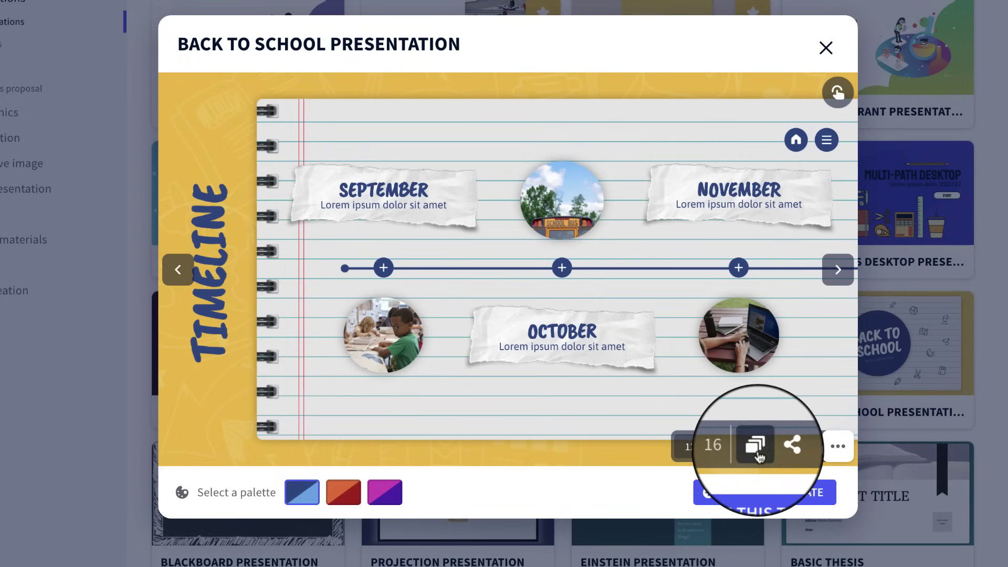
pyautogui.click(755, 444)
pyautogui.scroll(-2, 716, 412)
pyautogui.click(746, 447)
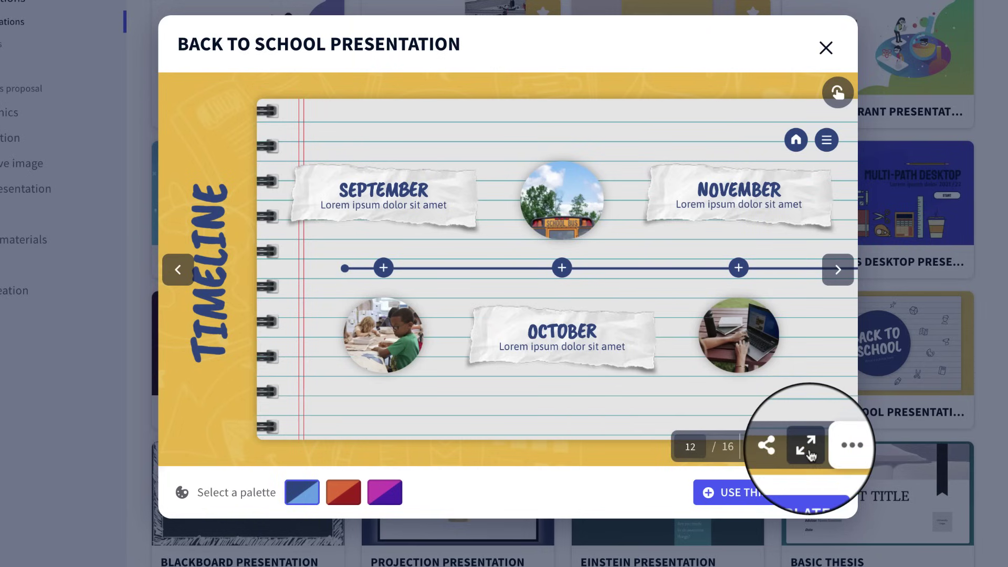
# Step: Try the orange and purple colour palettes, then return to the blue palette
pyautogui.click(343, 491)
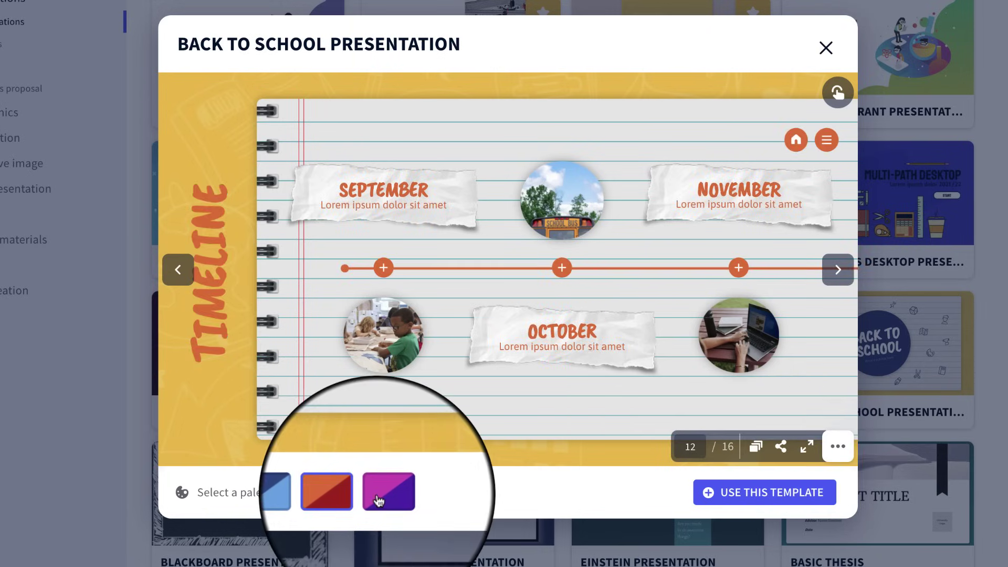
pyautogui.click(385, 492)
pyautogui.click(343, 491)
pyautogui.click(315, 501)
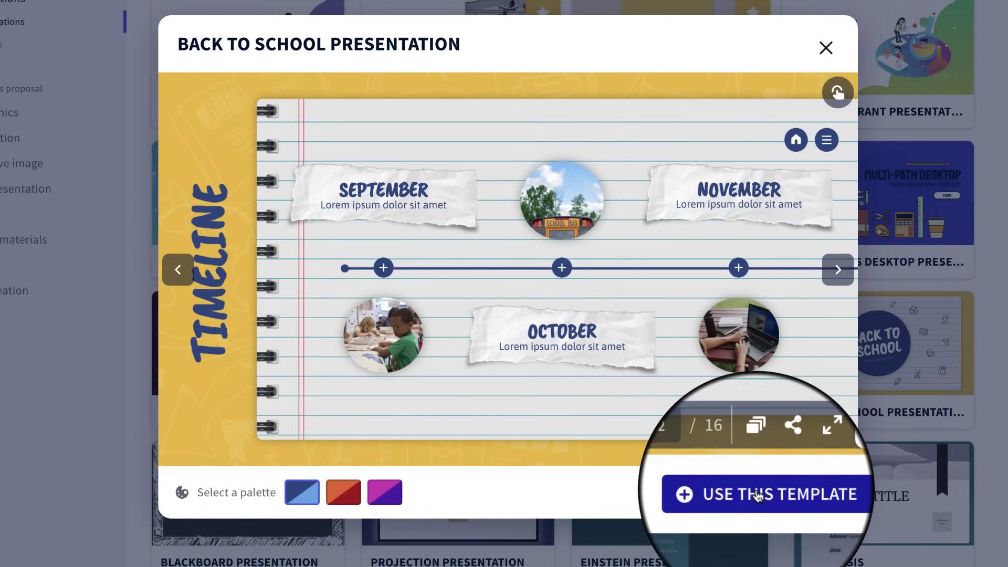
# Step: Use the Back to School template with Select all pages ticked and add them
pyautogui.click(757, 496)
pyautogui.click(366, 209)
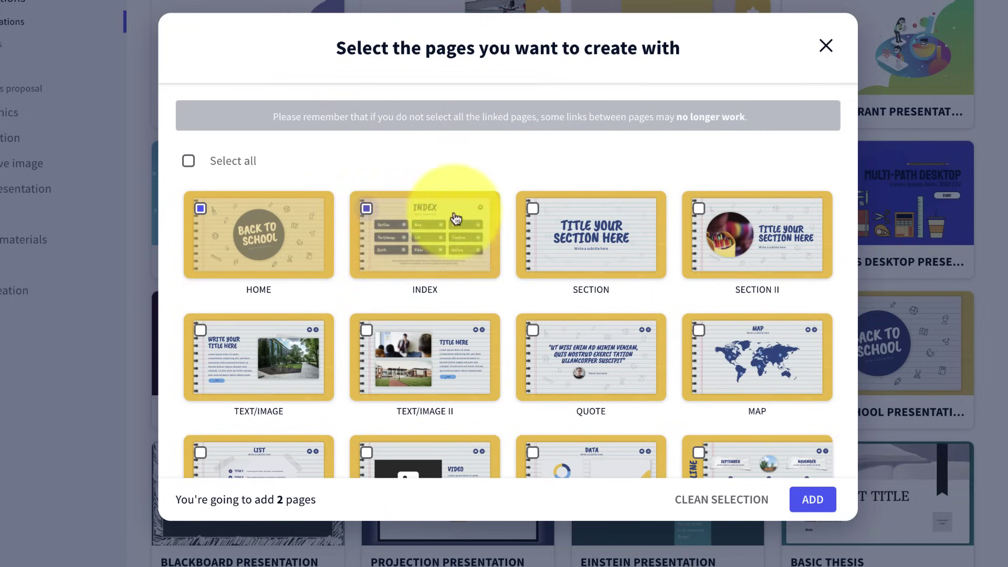
pyautogui.click(533, 208)
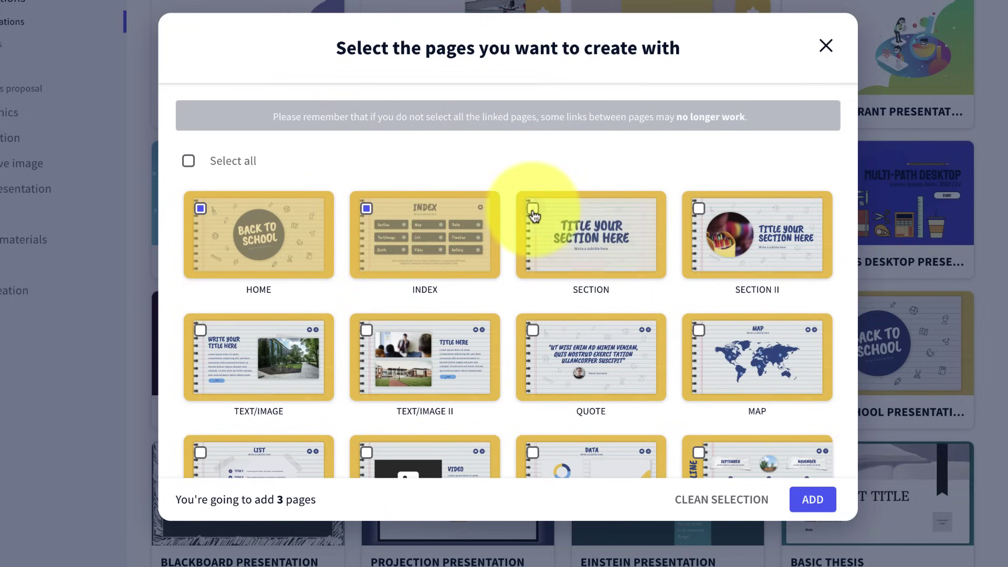
pyautogui.click(189, 163)
pyautogui.scroll(-1, 504, 336)
pyautogui.click(812, 503)
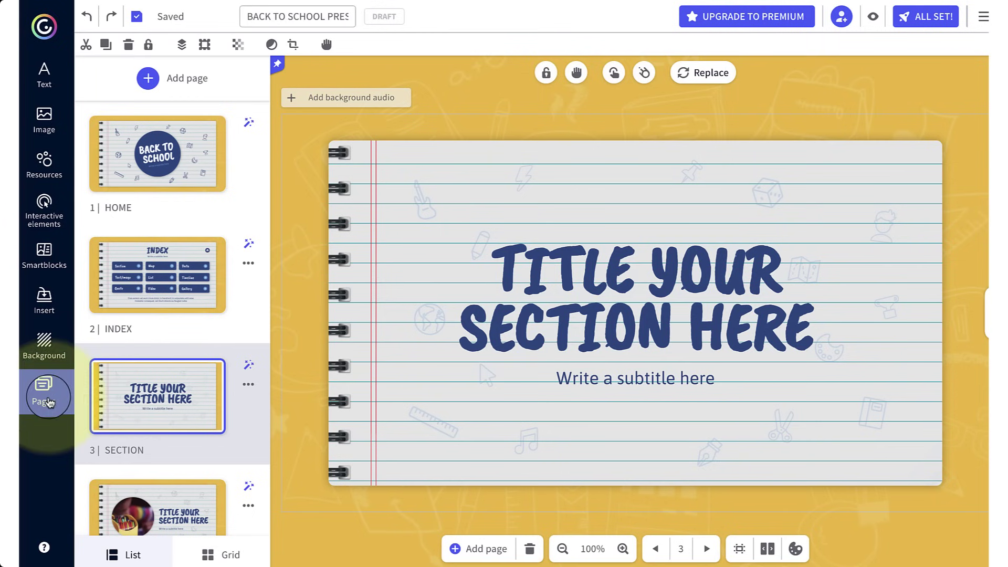
# Step: Toggle the Pages panel between Grid and List, then browse Add page's My creations and Genially Templates
pyautogui.click(220, 556)
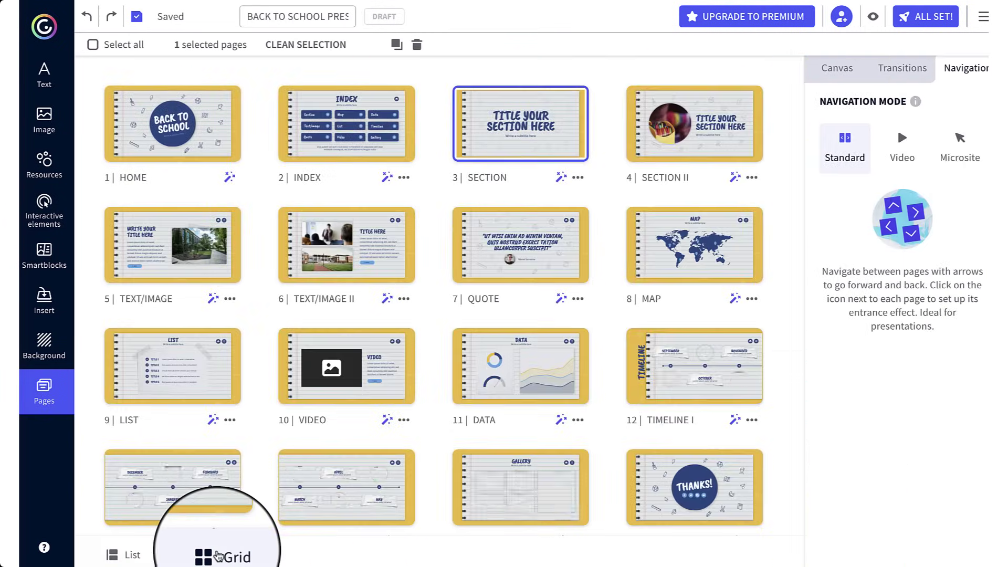
pyautogui.click(124, 555)
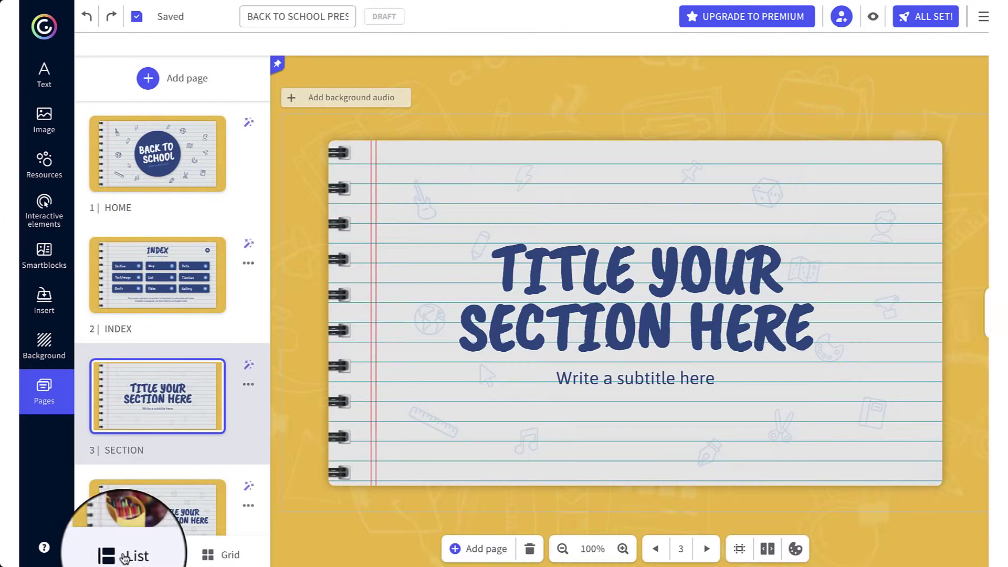
pyautogui.click(184, 81)
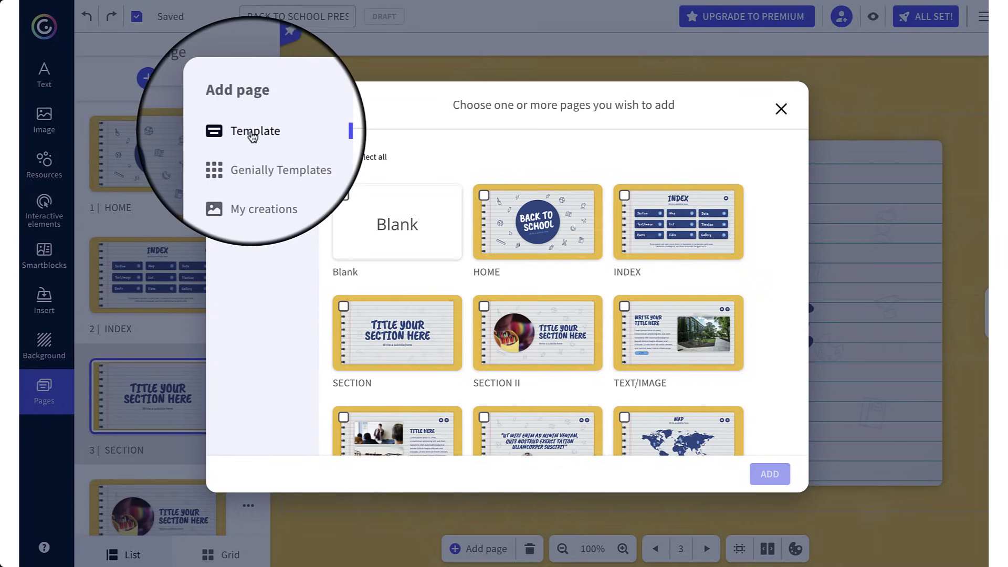
pyautogui.click(257, 182)
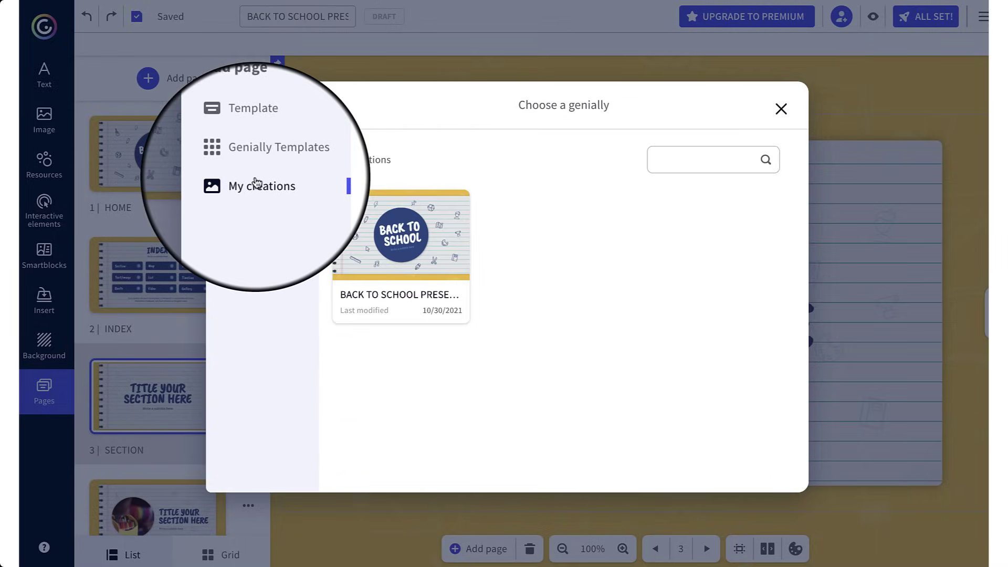
pyautogui.click(254, 164)
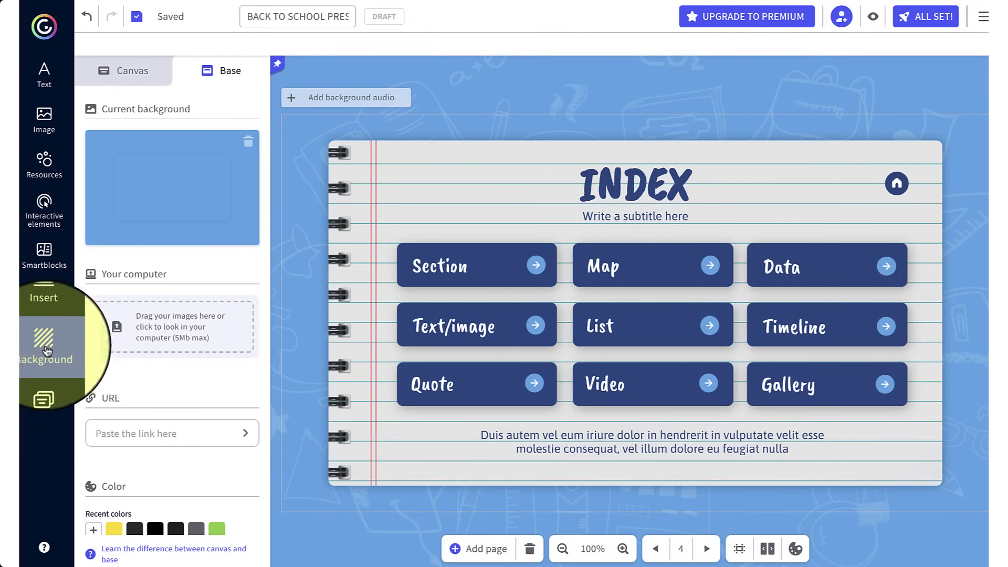
pyautogui.click(126, 72)
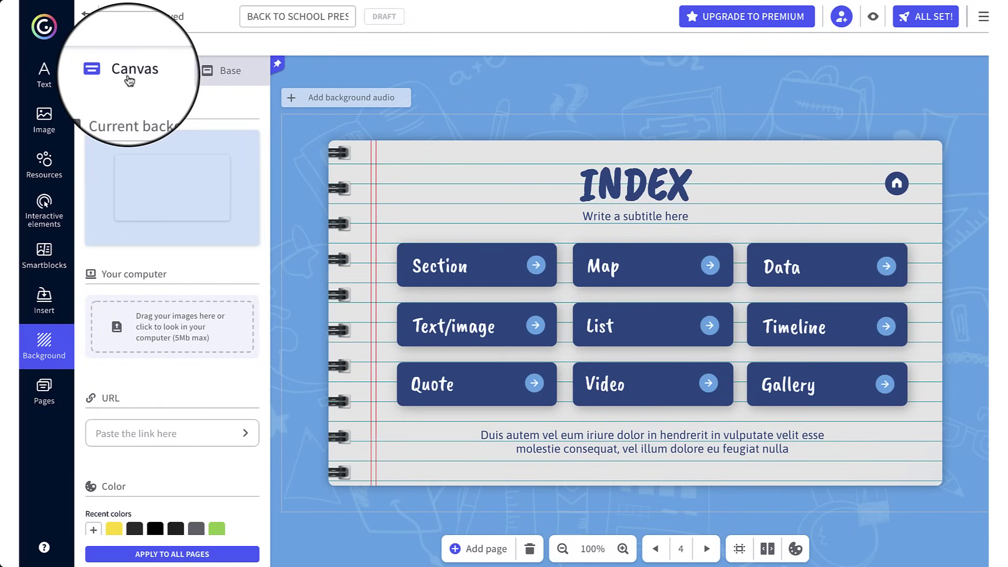
pyautogui.click(176, 204)
pyautogui.click(208, 72)
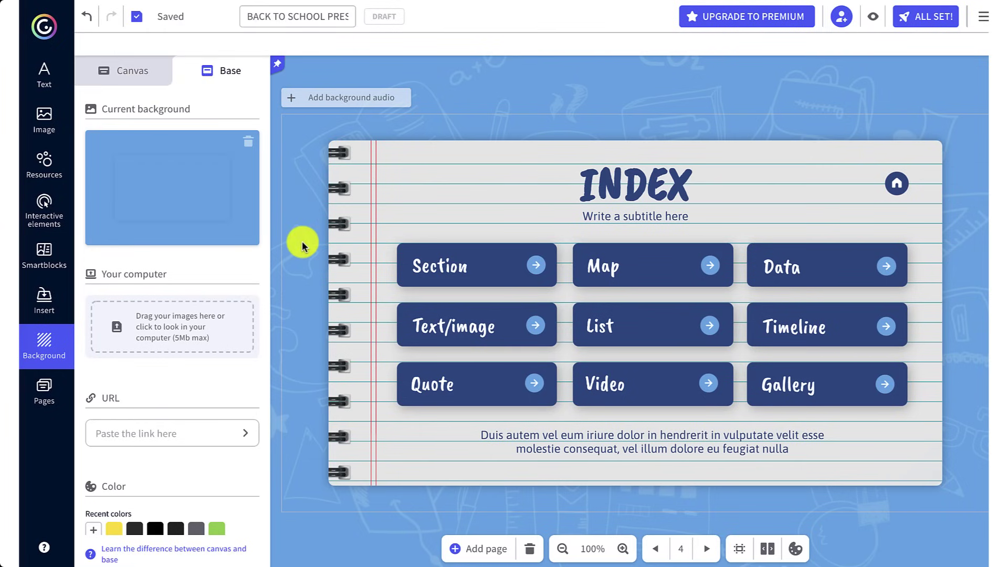
pyautogui.click(134, 80)
pyautogui.click(219, 72)
pyautogui.scroll(-3, 173, 262)
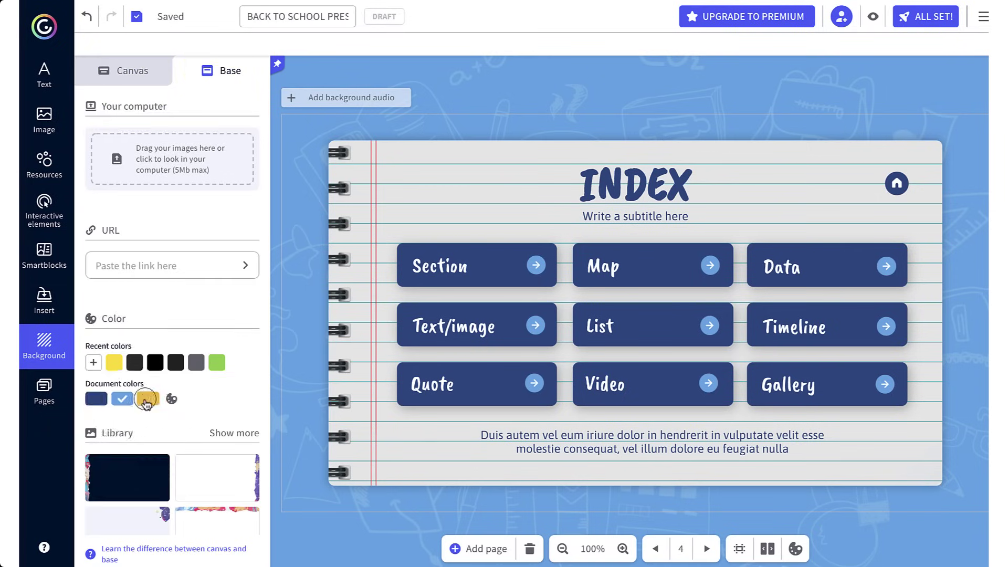
pyautogui.click(148, 398)
pyautogui.click(128, 400)
pyautogui.scroll(-5, 113, 235)
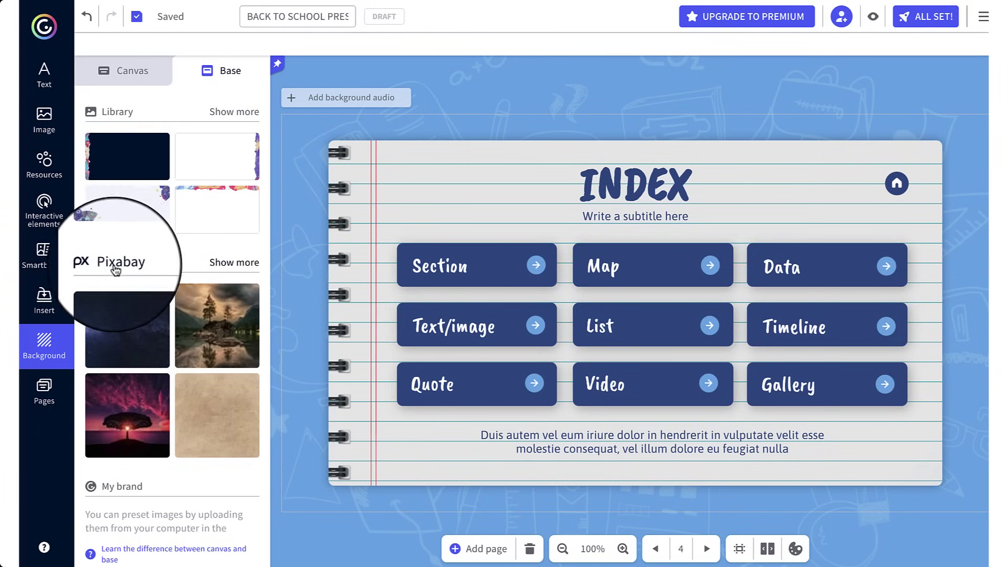
# Step: Open page 7 and select its title, body paragraph and school building photo without editing them
pyautogui.click(44, 391)
pyautogui.click(157, 432)
pyautogui.scroll(-1, 163, 433)
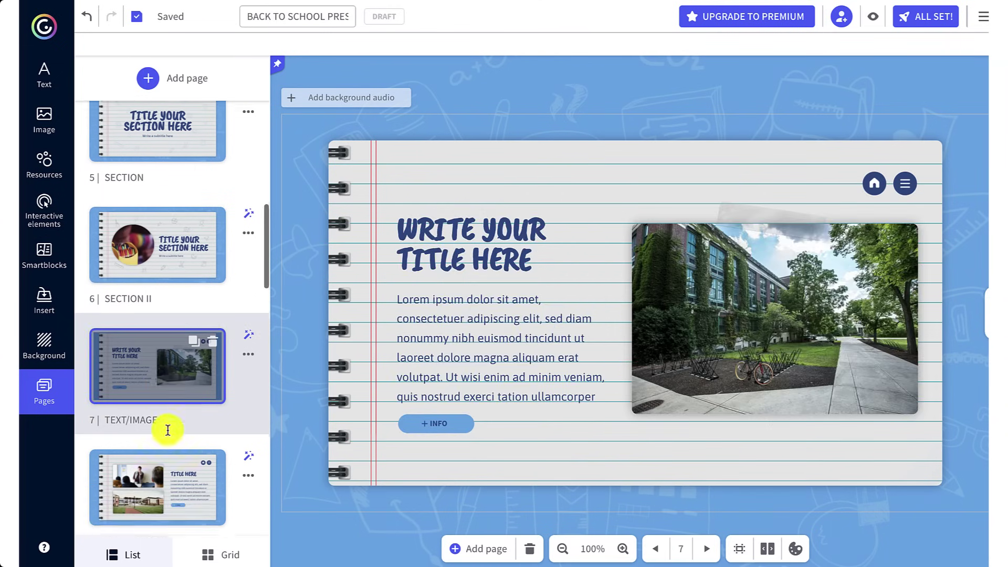
pyautogui.scroll(-2, 164, 451)
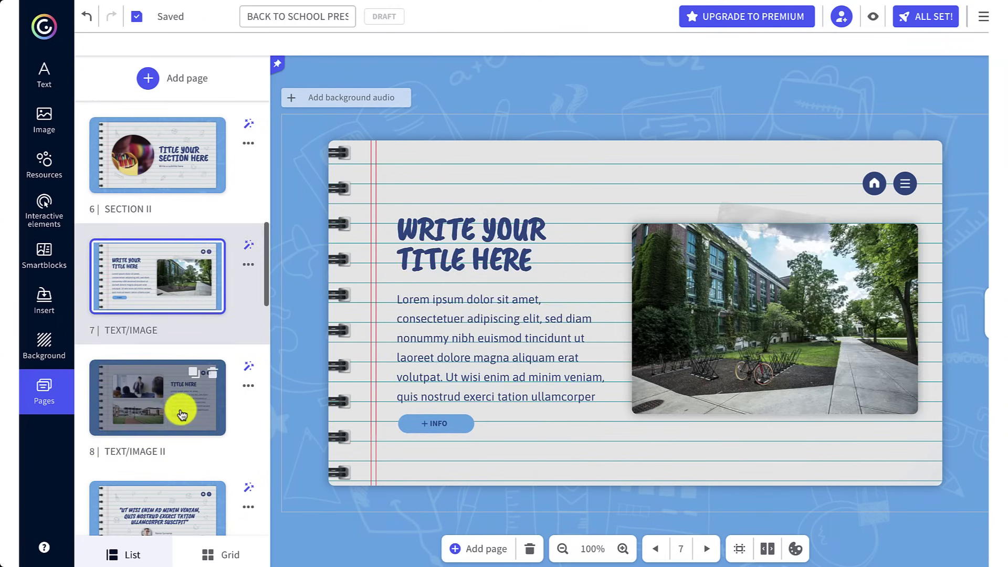
pyautogui.click(513, 259)
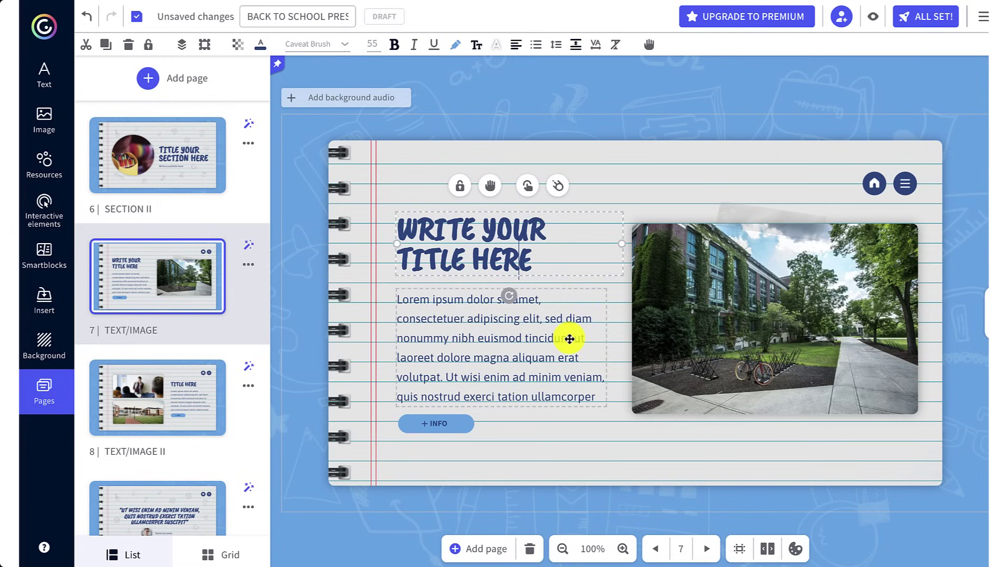
pyautogui.doubleClick(569, 338)
pyautogui.click(519, 238)
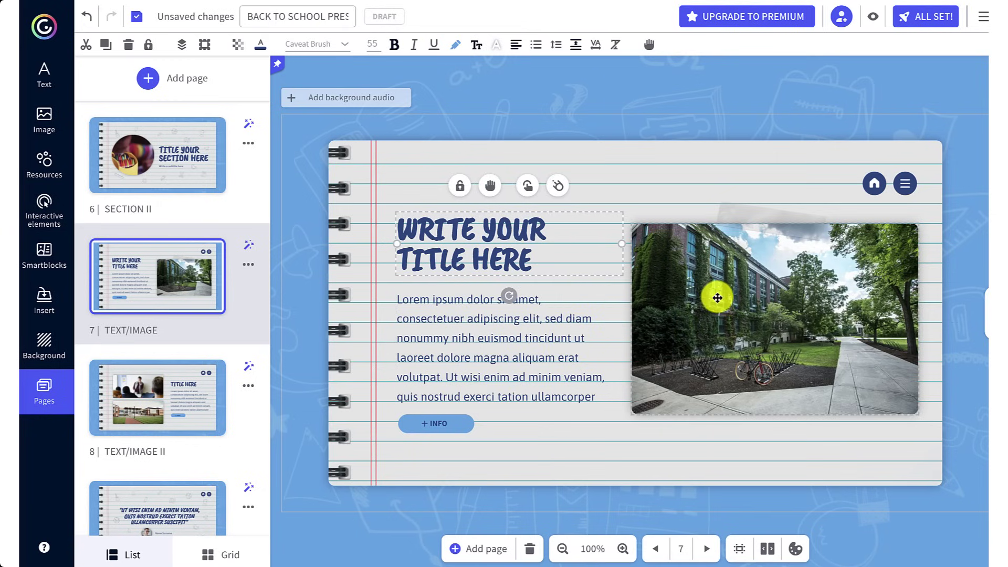
pyautogui.click(716, 298)
pyautogui.doubleClick(489, 362)
pyautogui.click(486, 231)
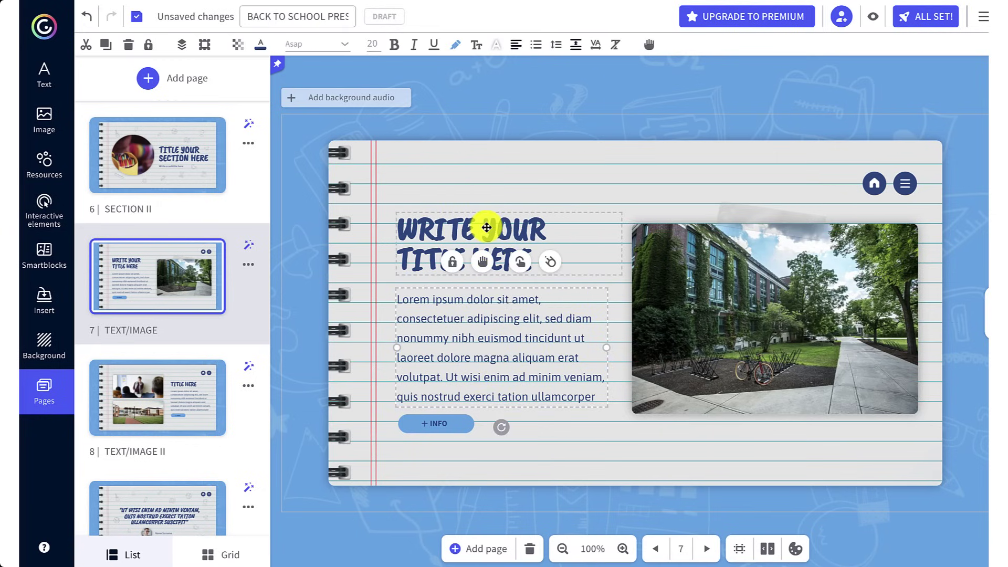
pyautogui.click(736, 288)
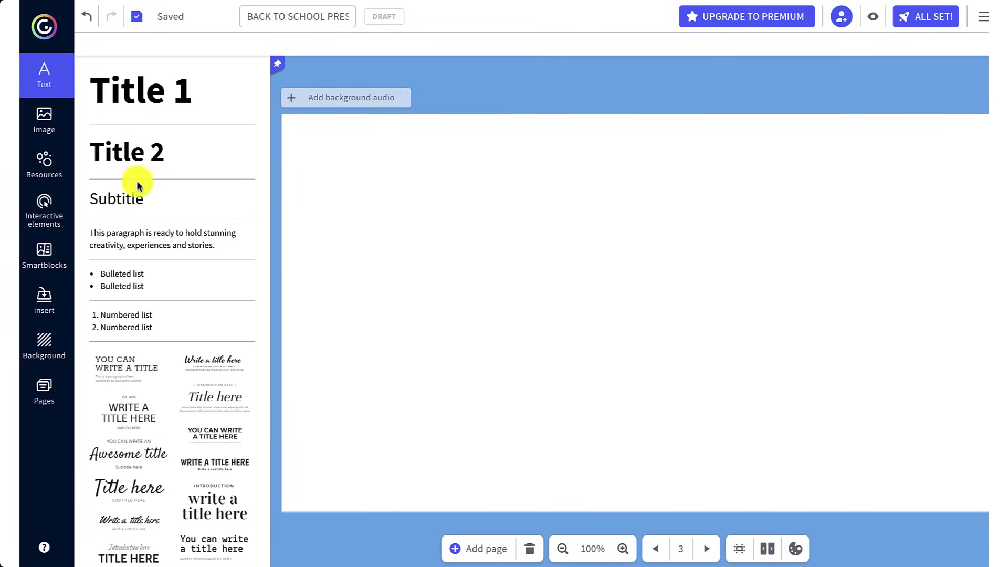
# Step: Review the Title heading's alignment, transparency, line spacing, vertical alignment and letter spacing options
pyautogui.scroll(-2, 157, 314)
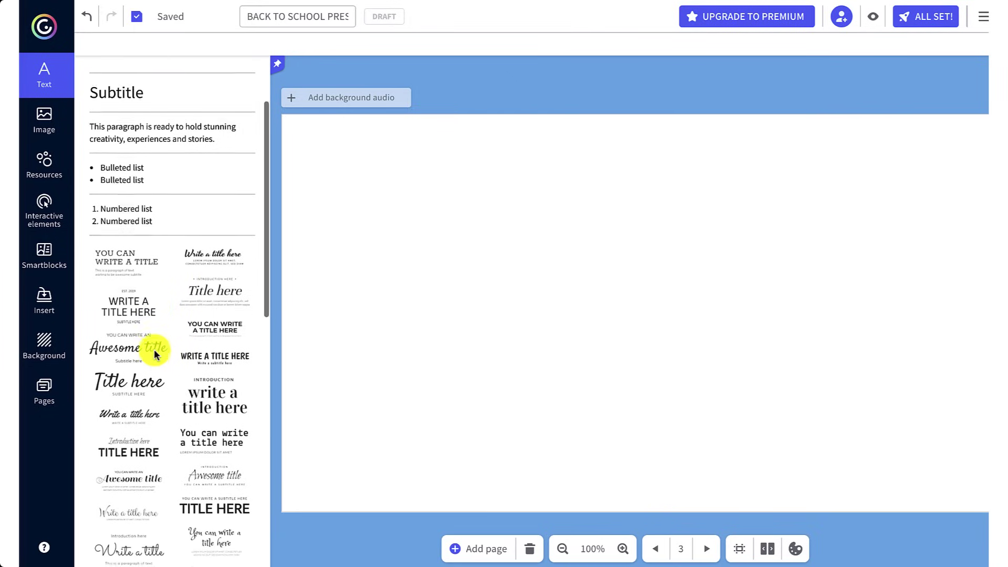
pyautogui.scroll(-1, 157, 349)
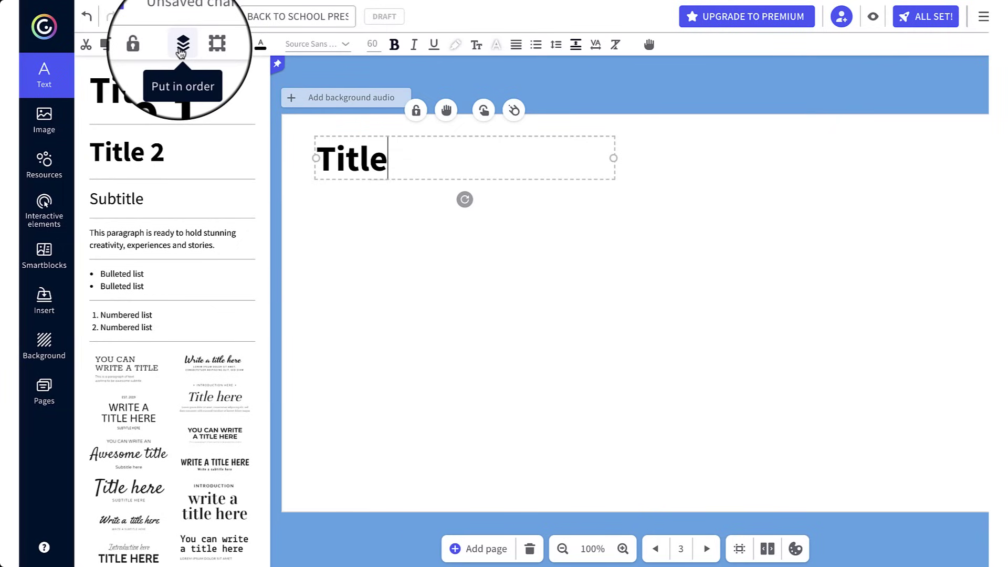
pyautogui.click(203, 51)
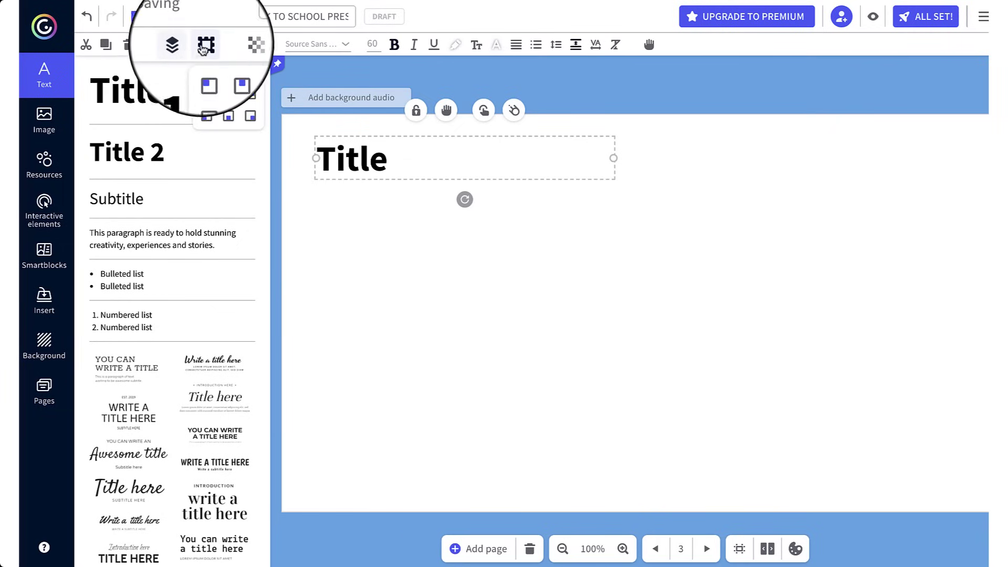
pyautogui.click(238, 52)
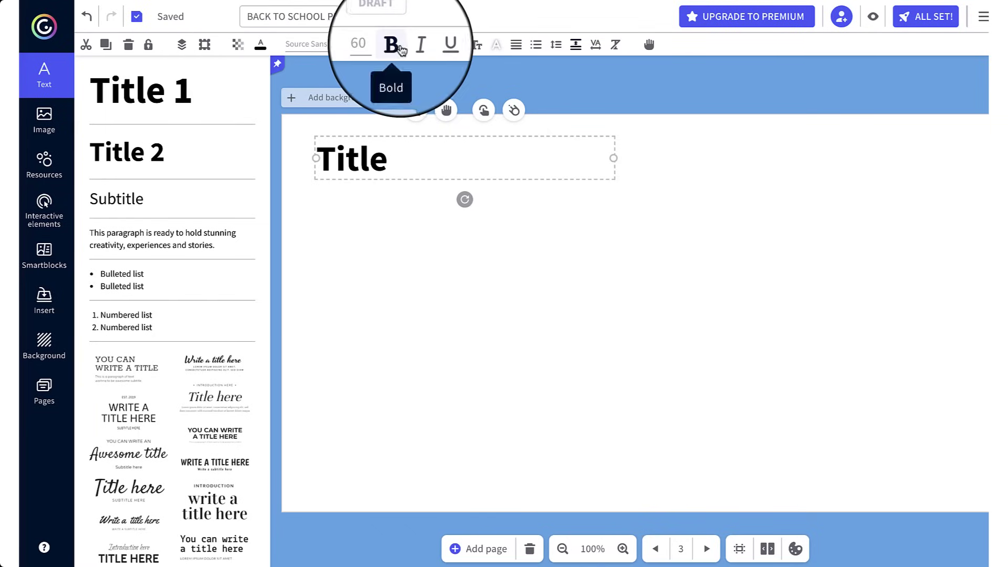
pyautogui.click(556, 45)
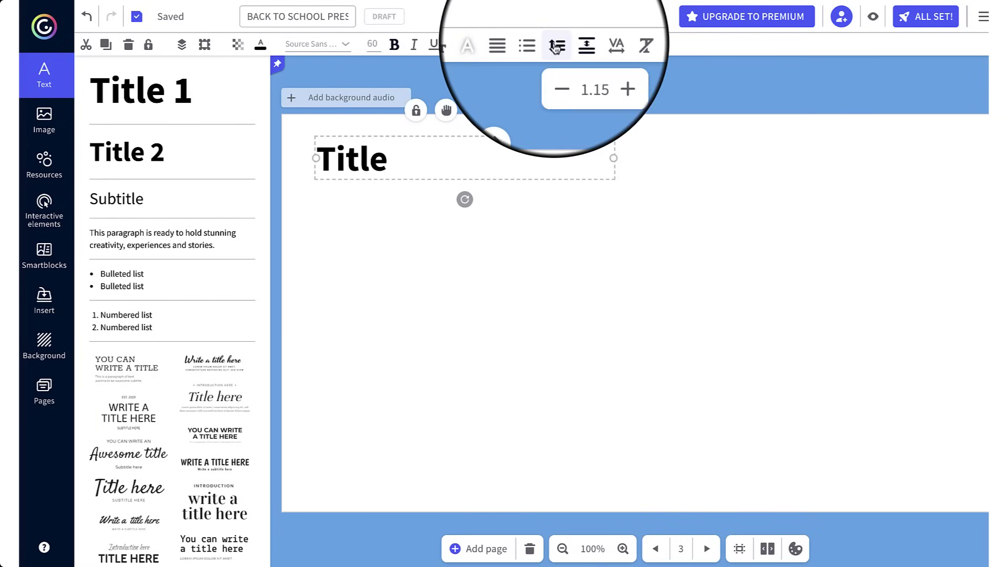
pyautogui.click(576, 45)
pyautogui.click(596, 47)
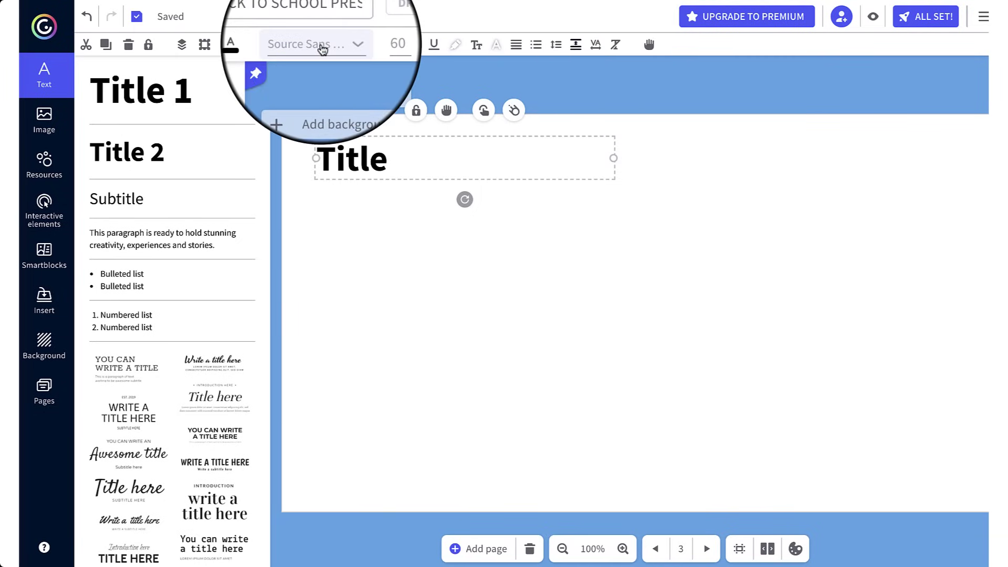
# Step: Browse the title's font list, keeping Source Sans at size 60, then deselect the title
pyautogui.click(306, 47)
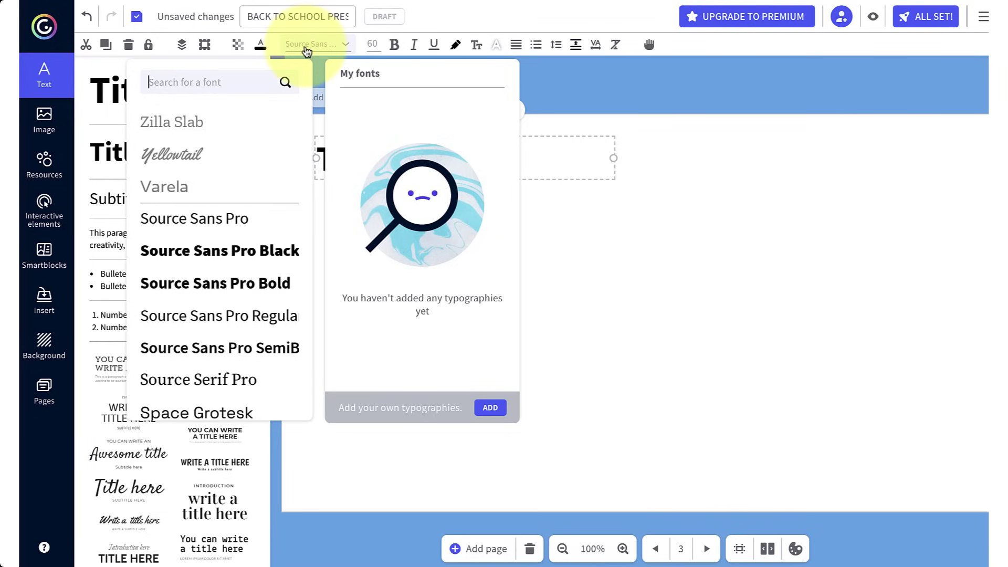
pyautogui.scroll(-2, 213, 269)
pyautogui.scroll(-3, 210, 267)
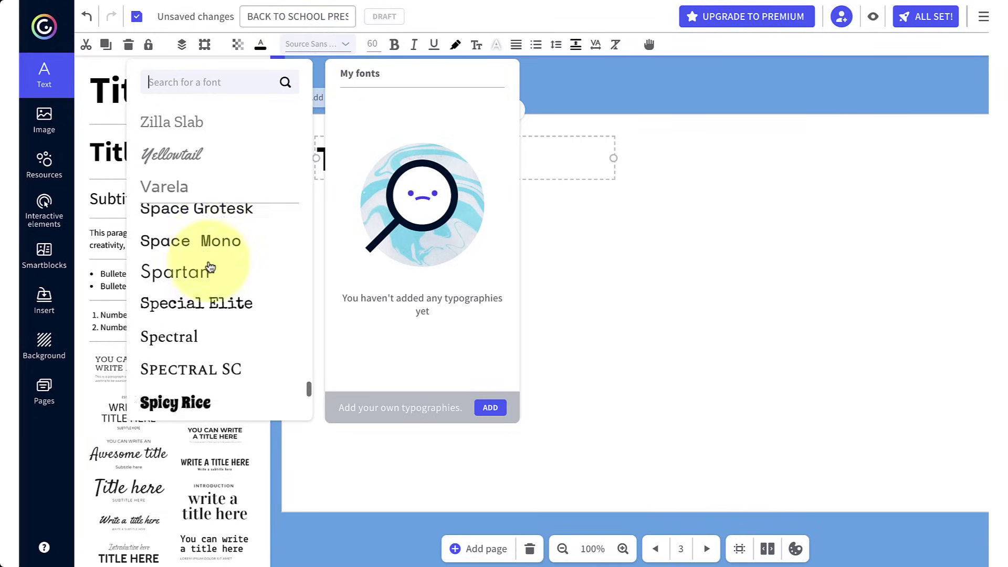
pyautogui.scroll(-3, 210, 266)
pyautogui.scroll(-2, 210, 267)
pyautogui.scroll(-2, 210, 266)
pyautogui.scroll(-2, 210, 267)
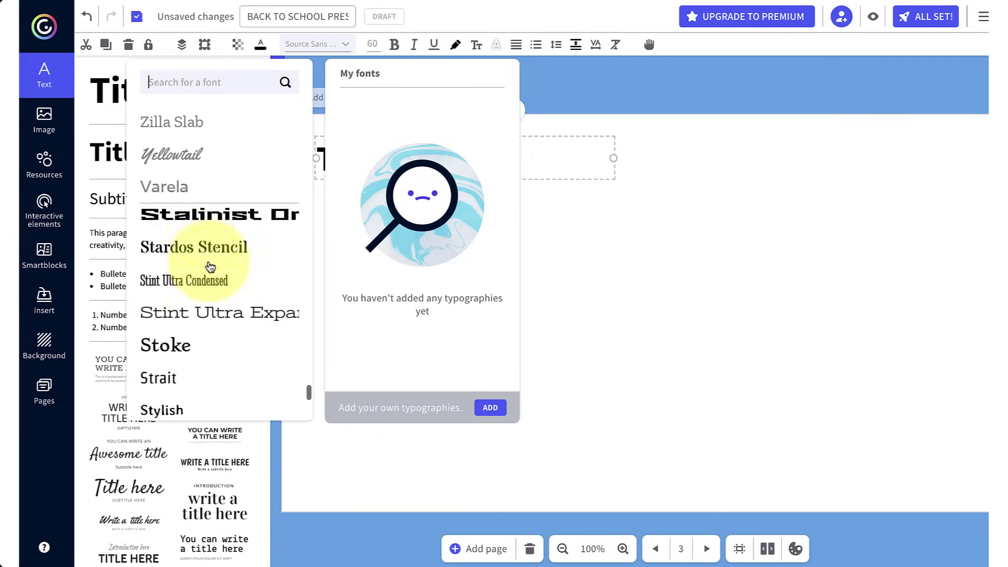
pyautogui.scroll(-3, 210, 267)
pyautogui.scroll(-3, 210, 267)
pyautogui.scroll(-2, 210, 266)
pyautogui.scroll(-2, 210, 267)
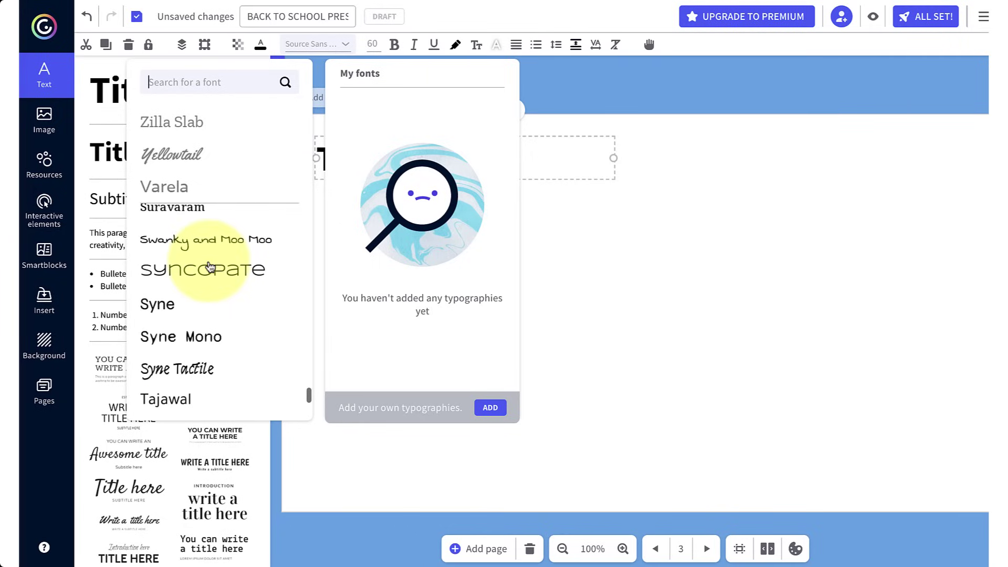
pyautogui.moveTo(422, 228)
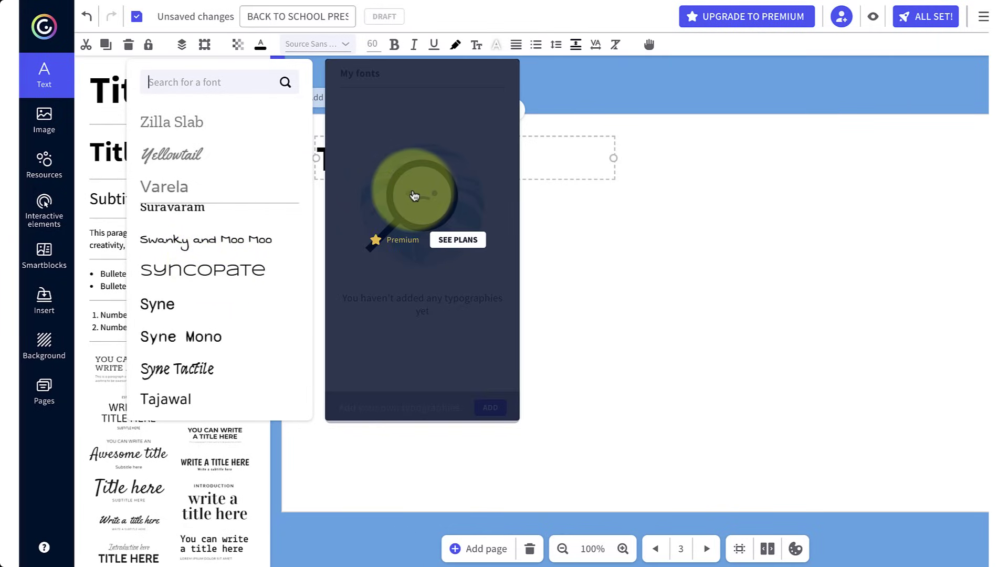
pyautogui.click(400, 227)
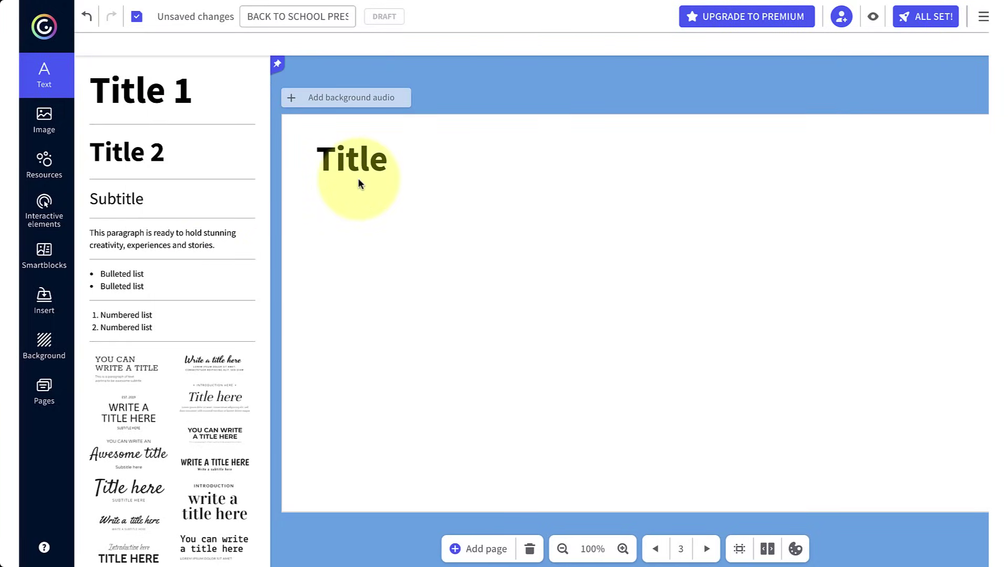
# Step: Paste the Tiêu đề heading, place it at the top-left, shrink it, and open the image library
pyautogui.hotkey('ctrl', 'v')
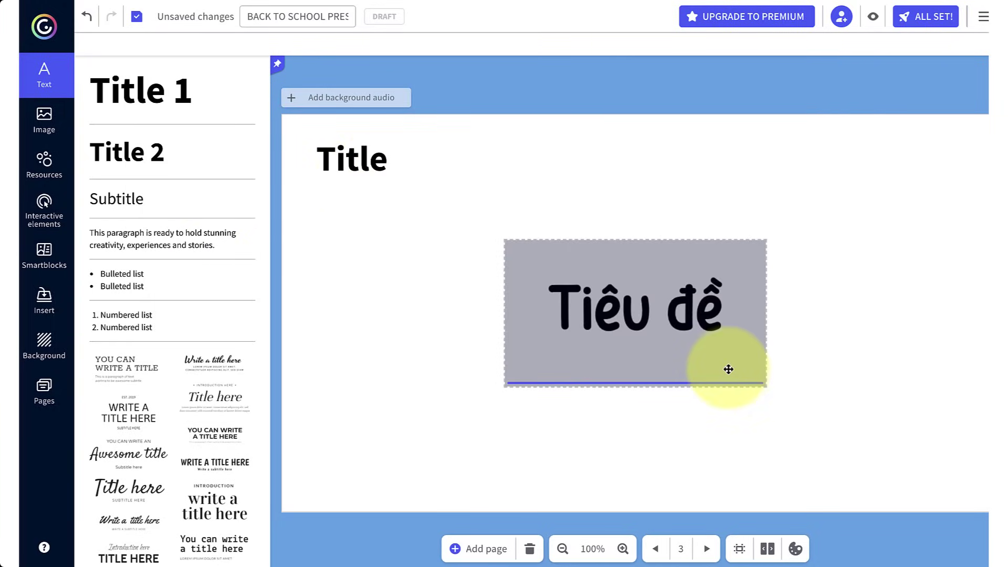
pyautogui.moveTo(728, 367); pyautogui.dragTo(509, 231)
pyautogui.moveTo(551, 261); pyautogui.dragTo(488, 191)
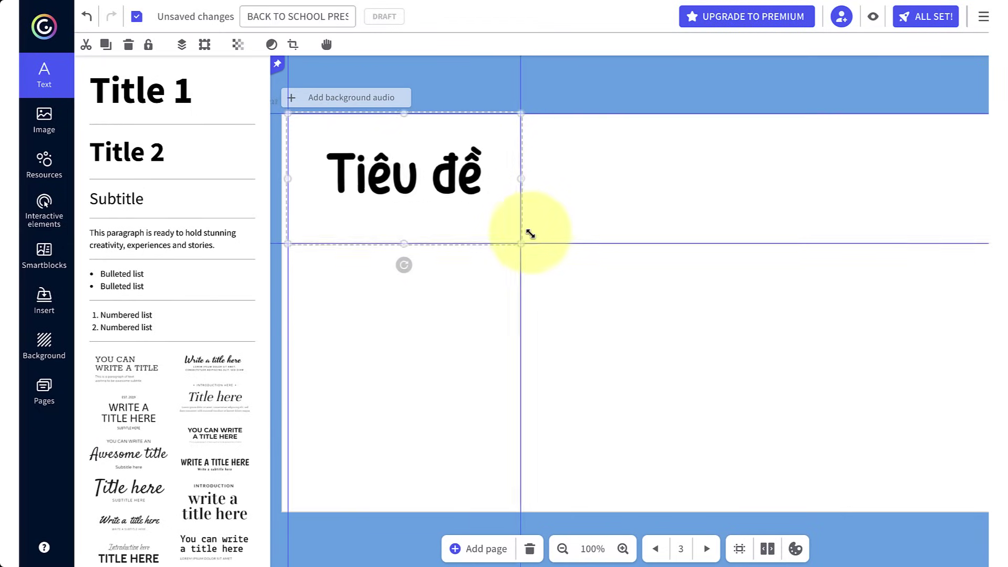
pyautogui.moveTo(378, 175); pyautogui.dragTo(393, 183)
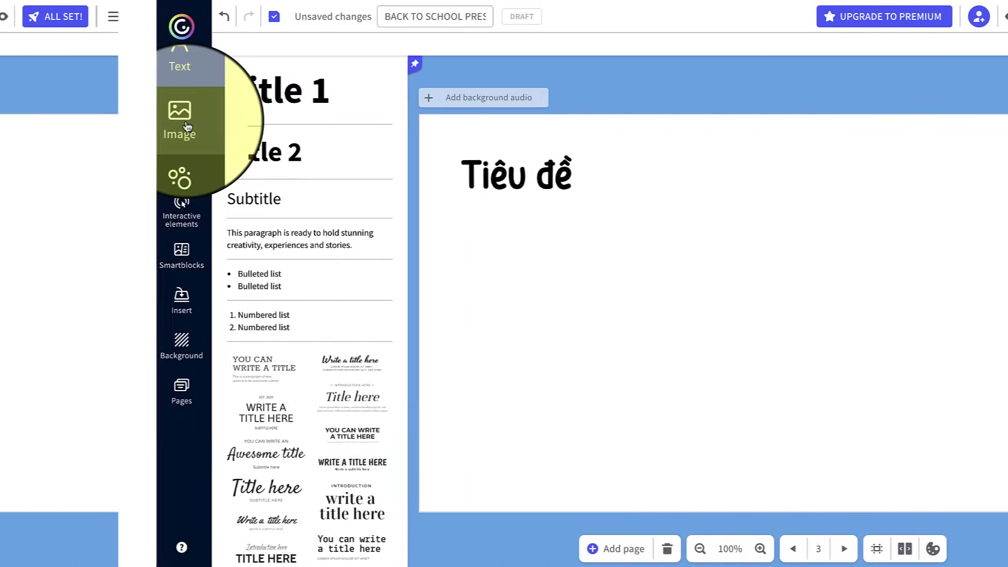
pyautogui.click(44, 120)
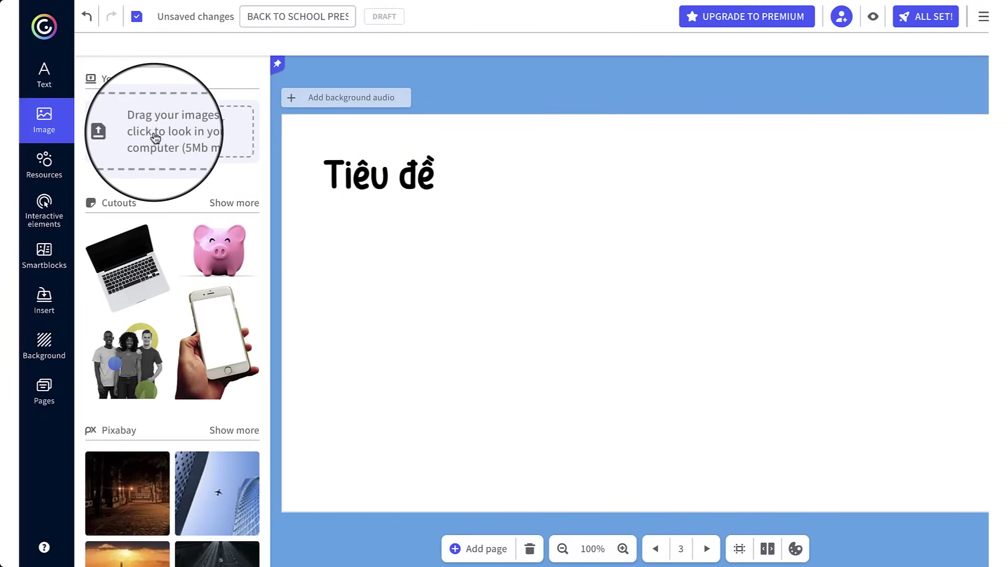
# Step: Add the hand-holding-phone cutout image from the cutouts library to the page
pyautogui.scroll(-10, 111, 368)
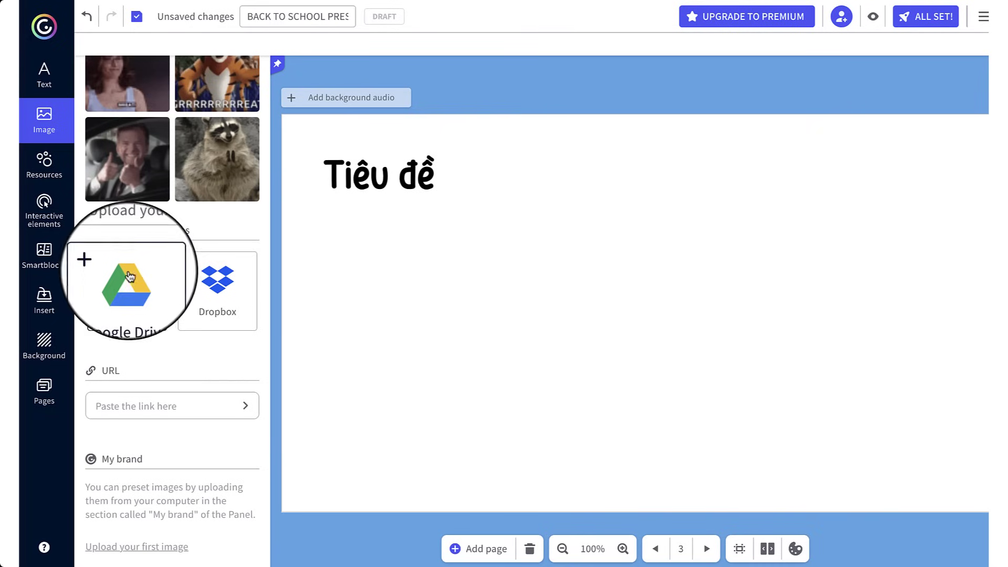
pyautogui.scroll(2, 144, 288)
pyautogui.scroll(2, 144, 288)
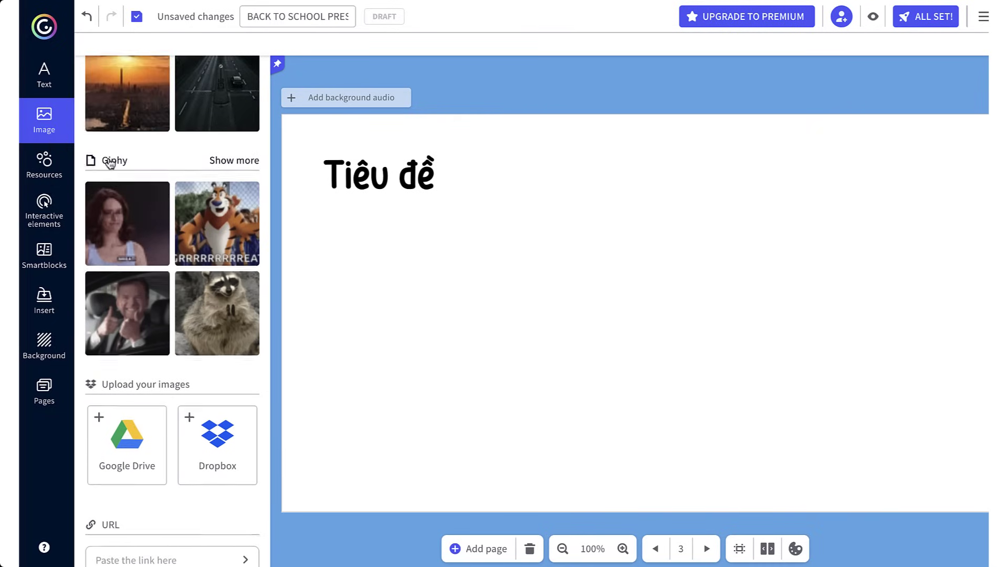
pyautogui.scroll(3, 110, 157)
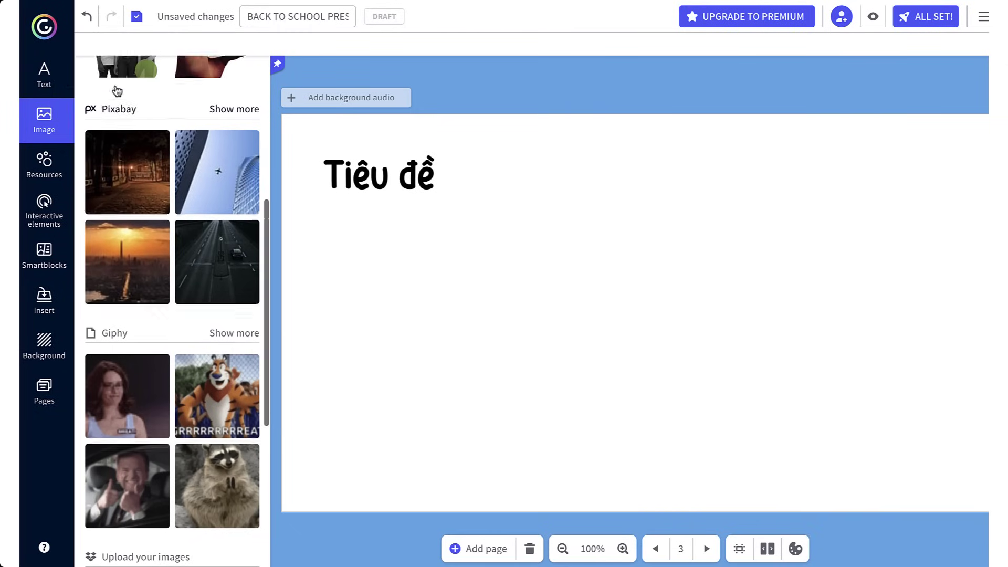
pyautogui.scroll(3, 116, 91)
pyautogui.scroll(3, 119, 209)
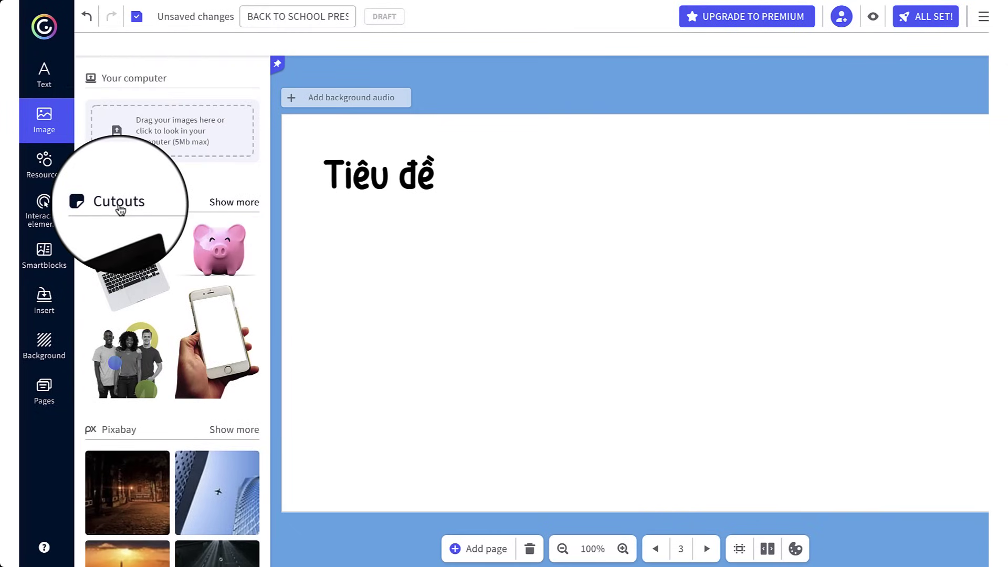
pyautogui.click(119, 208)
pyautogui.scroll(-2, 136, 314)
pyautogui.scroll(-2, 136, 314)
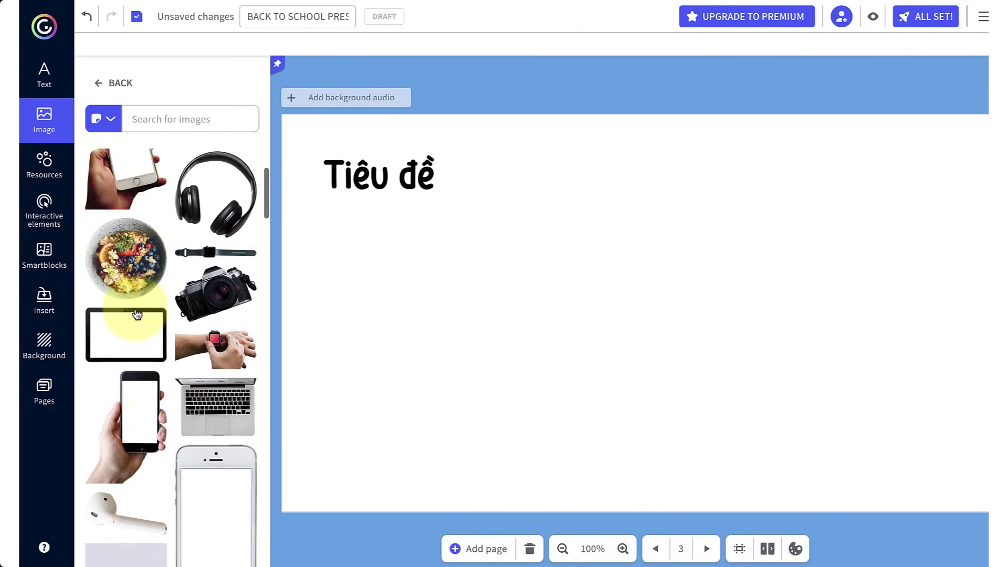
pyautogui.scroll(-3, 137, 314)
pyautogui.scroll(3, 218, 311)
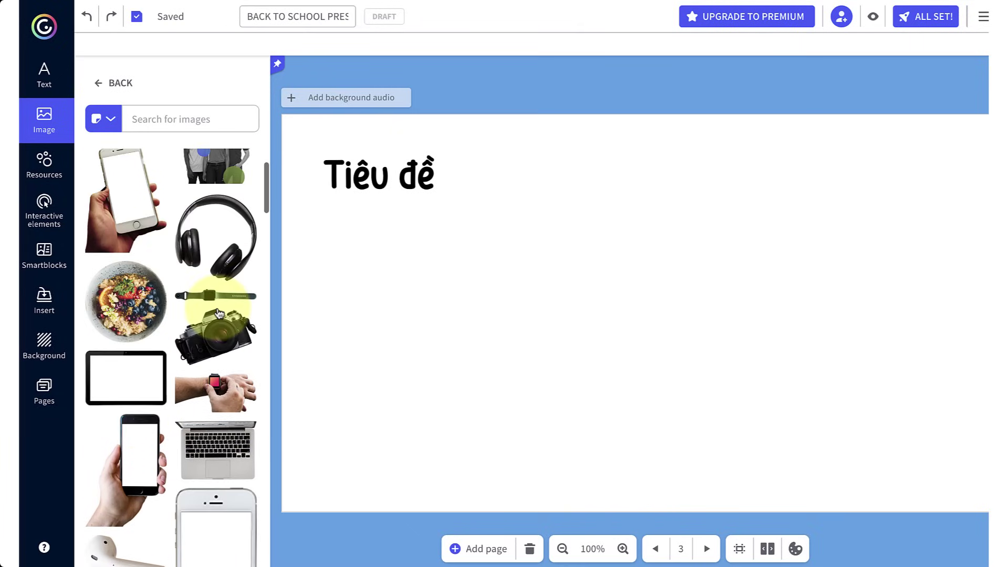
pyautogui.scroll(2, 219, 312)
pyautogui.moveTo(126, 299); pyautogui.dragTo(637, 365)
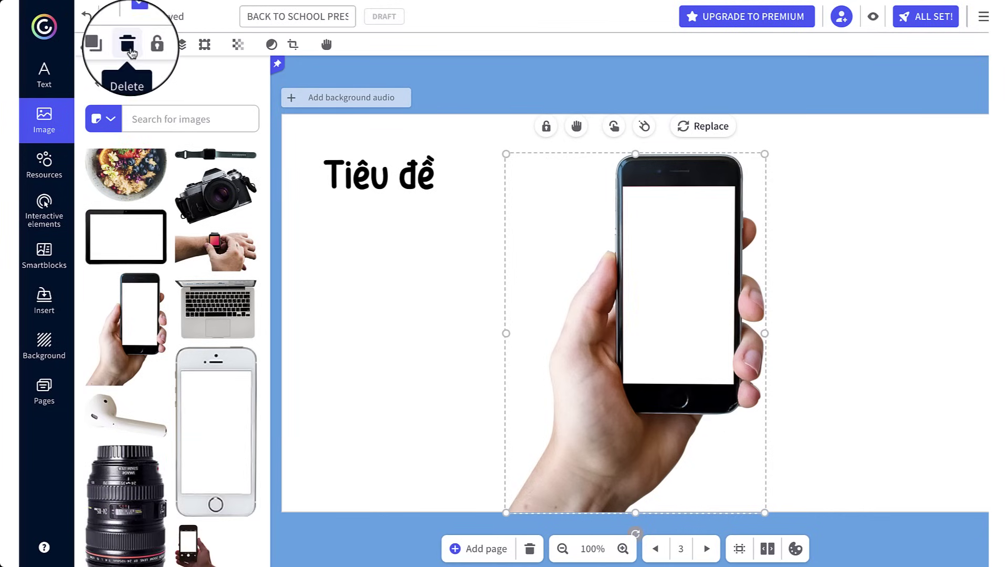
# Step: Apply an ellipse mask to the phone photo and open Crop
pyautogui.click(271, 45)
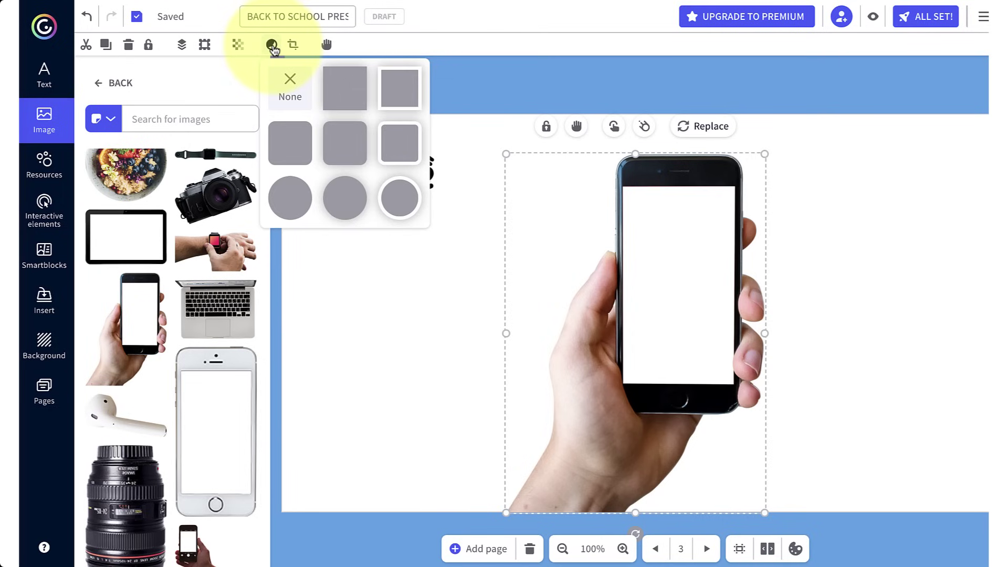
pyautogui.click(330, 195)
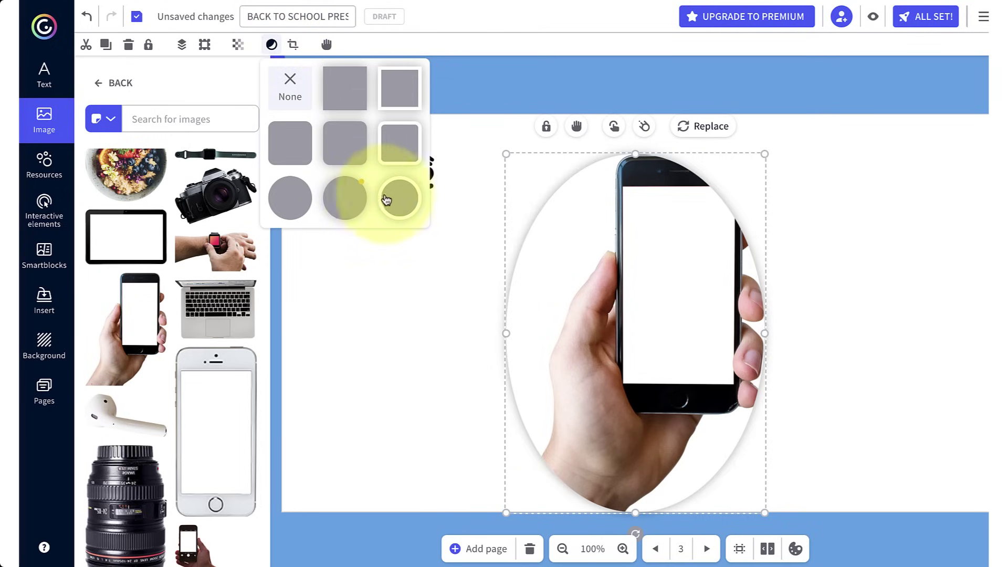
pyautogui.click(392, 148)
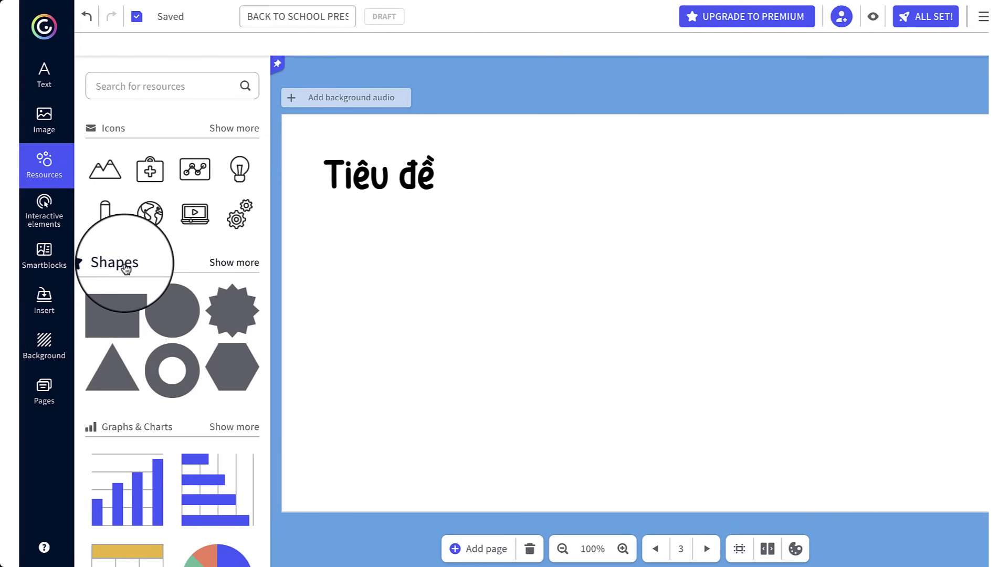
pyautogui.scroll(-10, 136, 210)
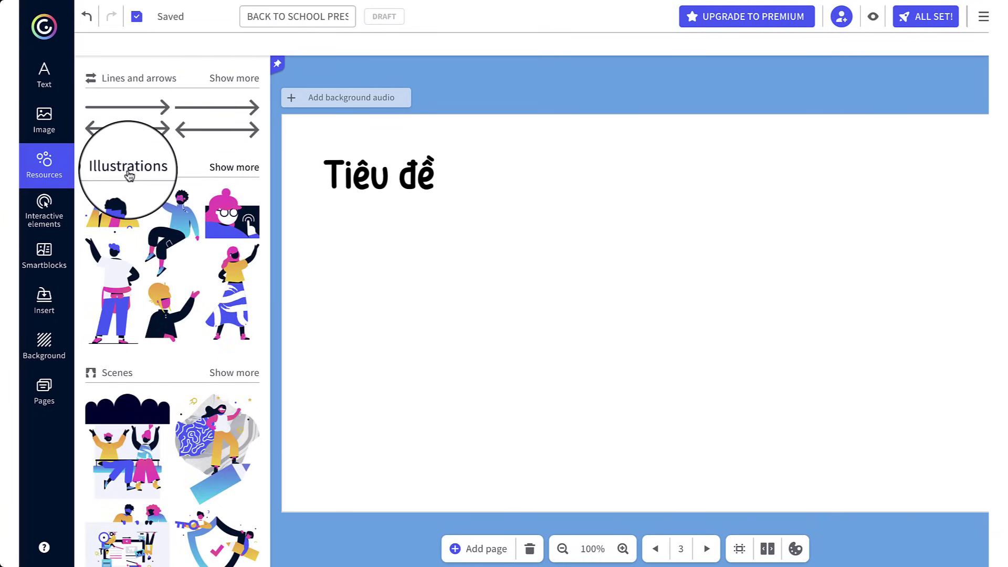
pyautogui.scroll(-2, 128, 175)
pyautogui.scroll(-5, 126, 210)
pyautogui.scroll(-2, 118, 249)
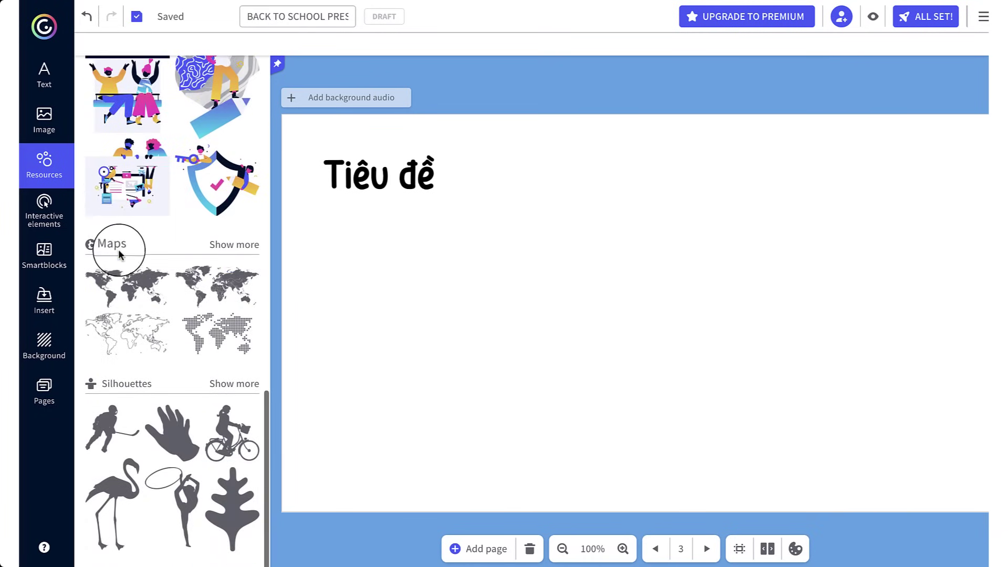
pyautogui.click(236, 499)
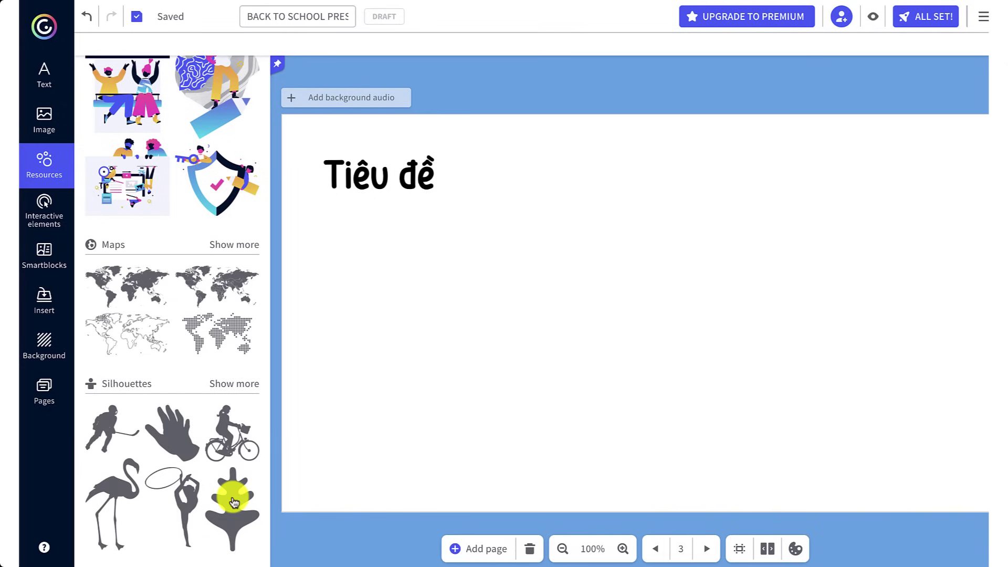
pyautogui.click(261, 45)
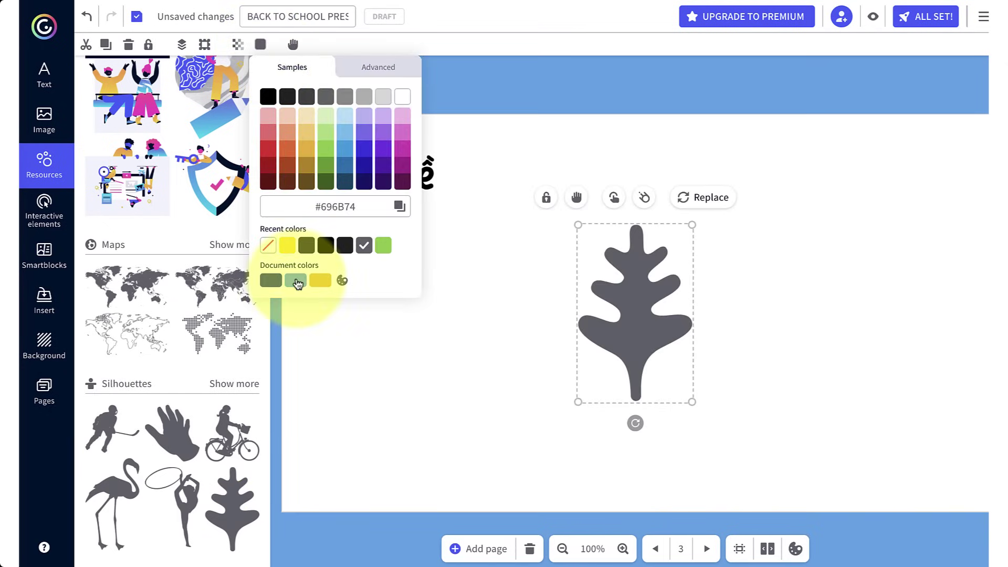
pyautogui.click(296, 280)
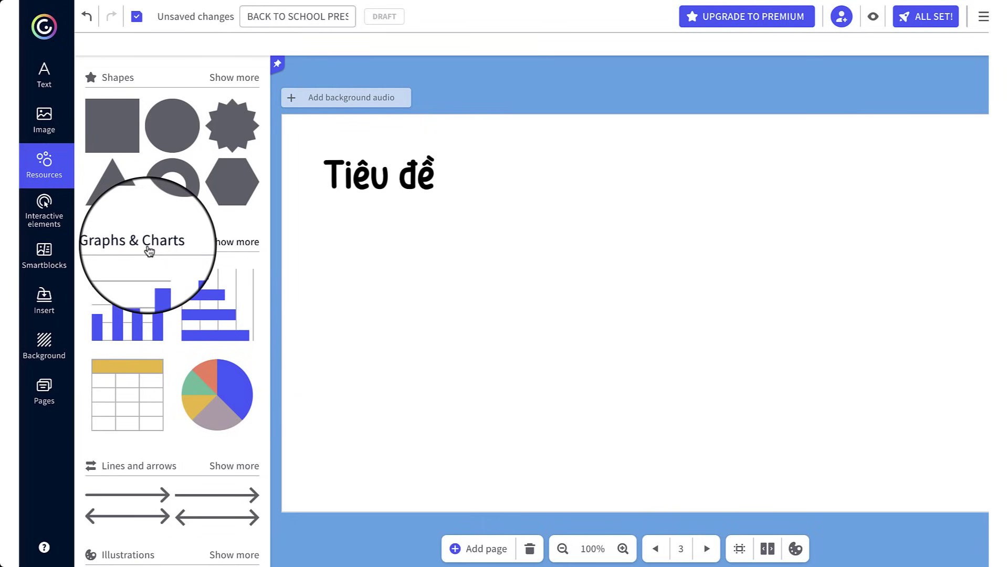
# Step: Insert a pie chart with sales of 45, 12, 60, 50 and 67 for Items 1–5
pyautogui.click(131, 244)
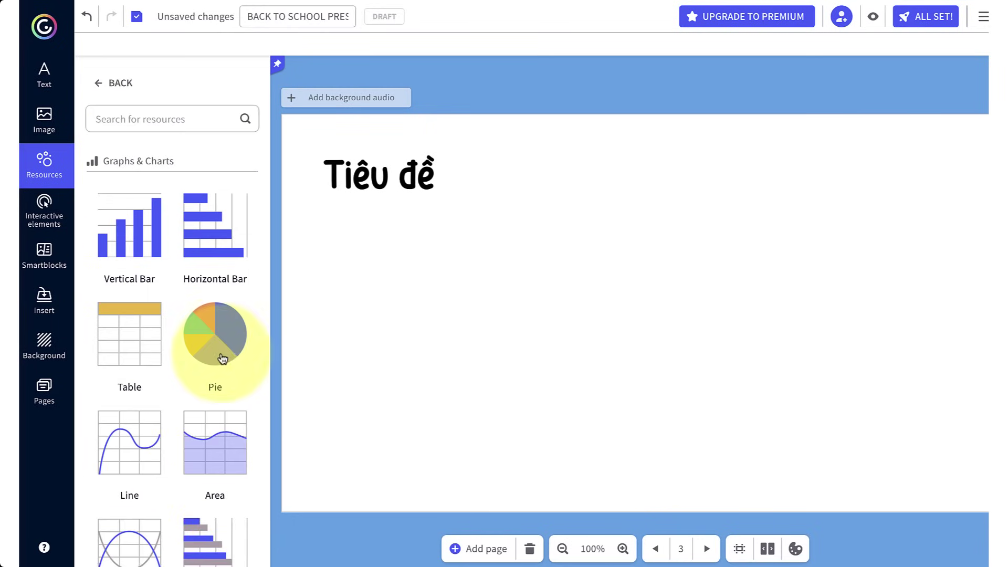
pyautogui.click(223, 352)
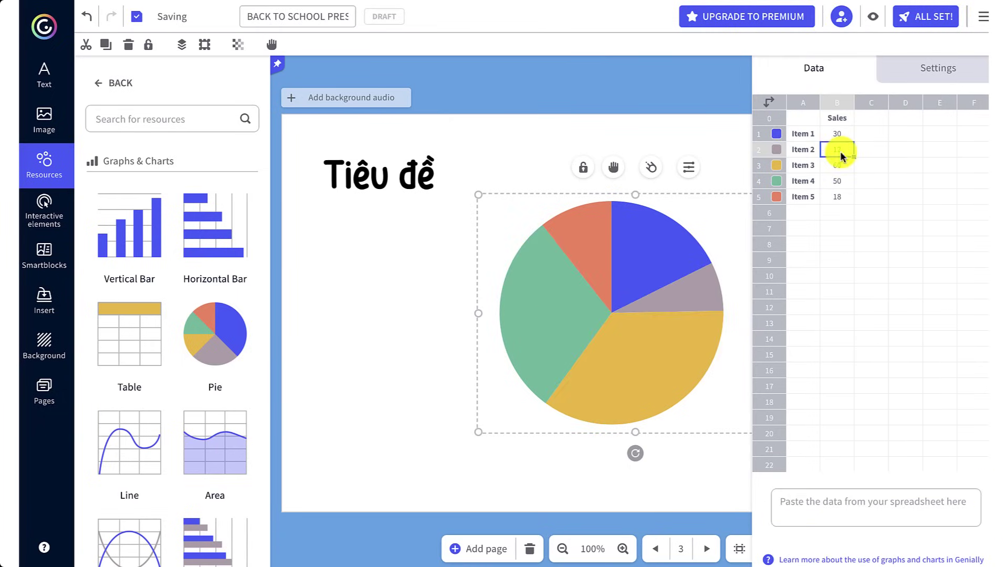
pyautogui.write('45')
pyautogui.press('Return')
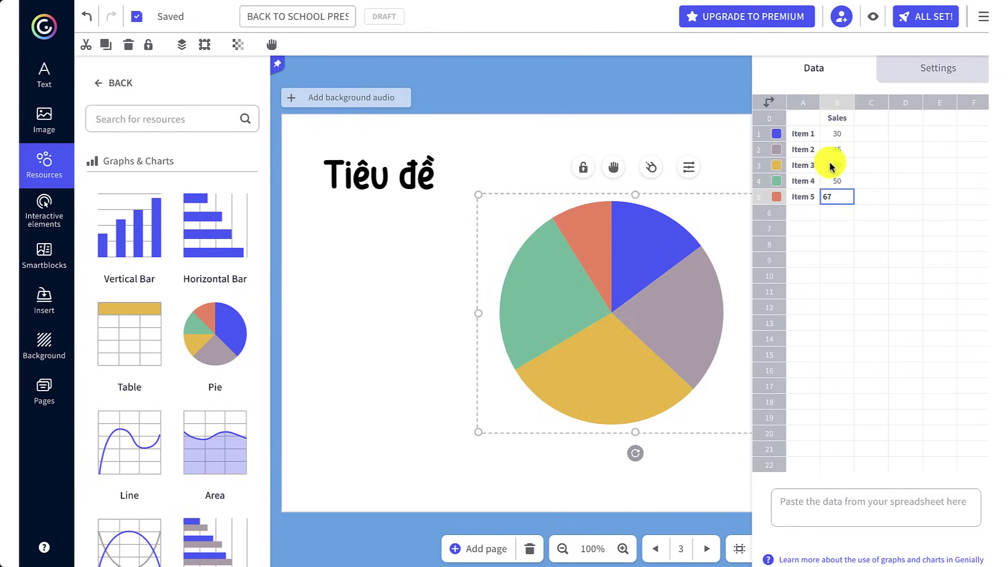
pyautogui.click(837, 135)
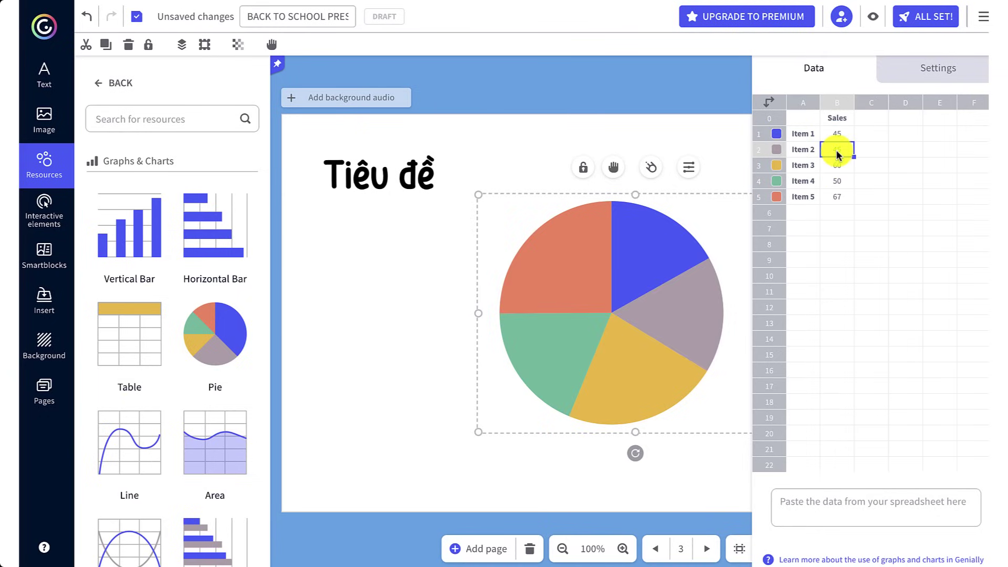
pyautogui.write('12')
# Step: Turn on the chart's legend and tooltips, then preview the slide
pyautogui.click(931, 73)
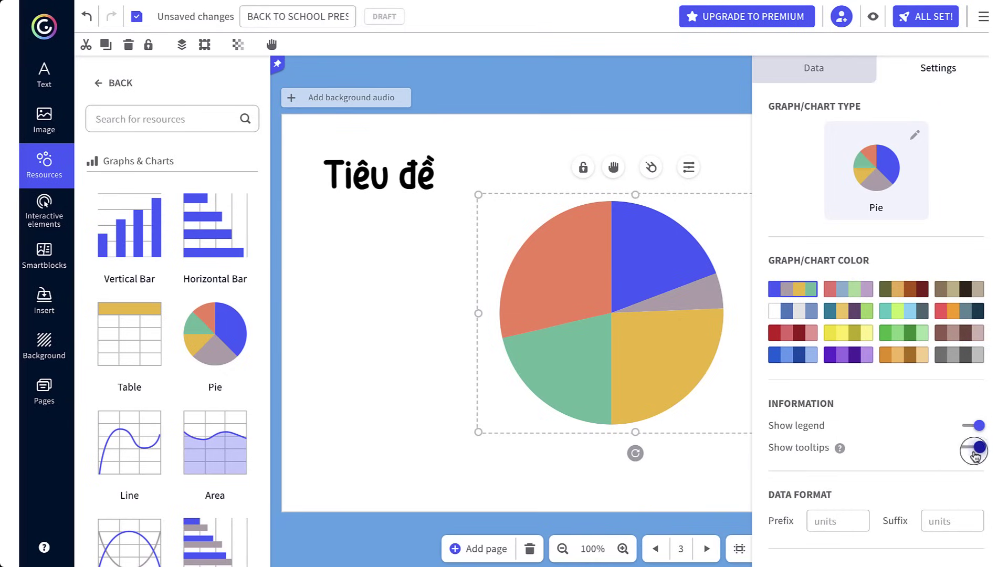
pyautogui.click(873, 17)
pyautogui.moveTo(587, 279)
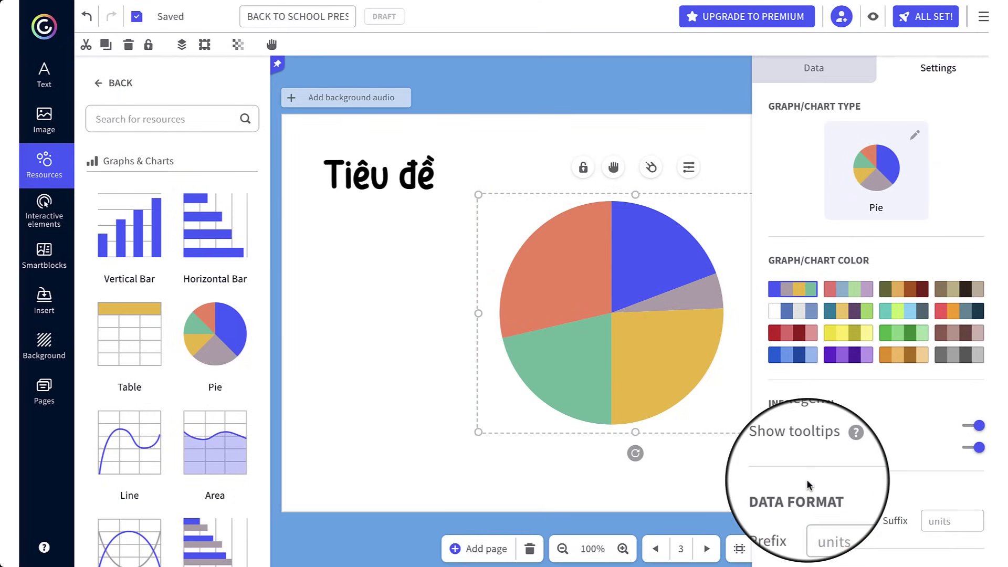
pyautogui.scroll(-1, 806, 478)
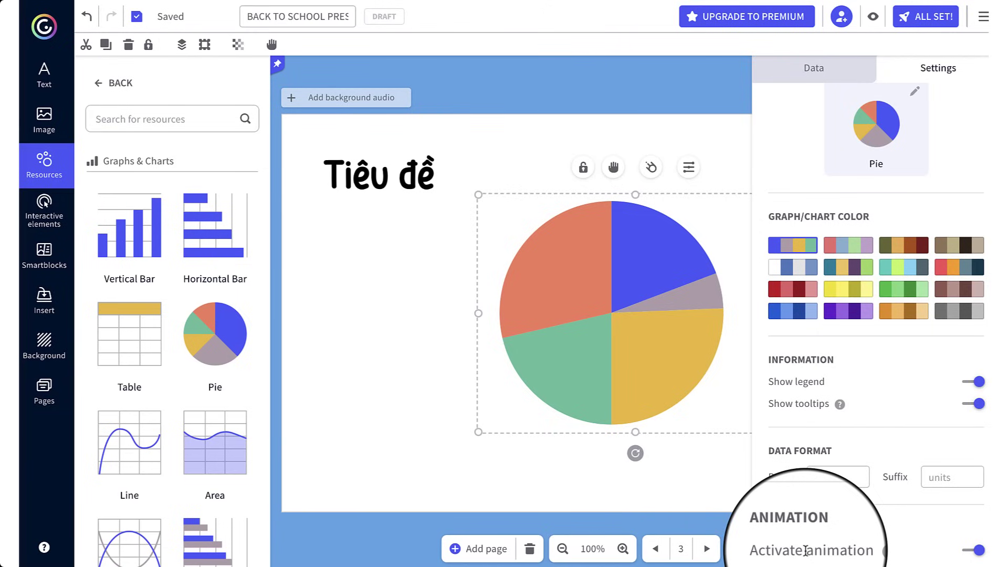
# Step: Scroll through the Smartblocks Data/Tables/Graphs, Diagrams and Galleries blocks, then bring up the audio options
pyautogui.click(44, 254)
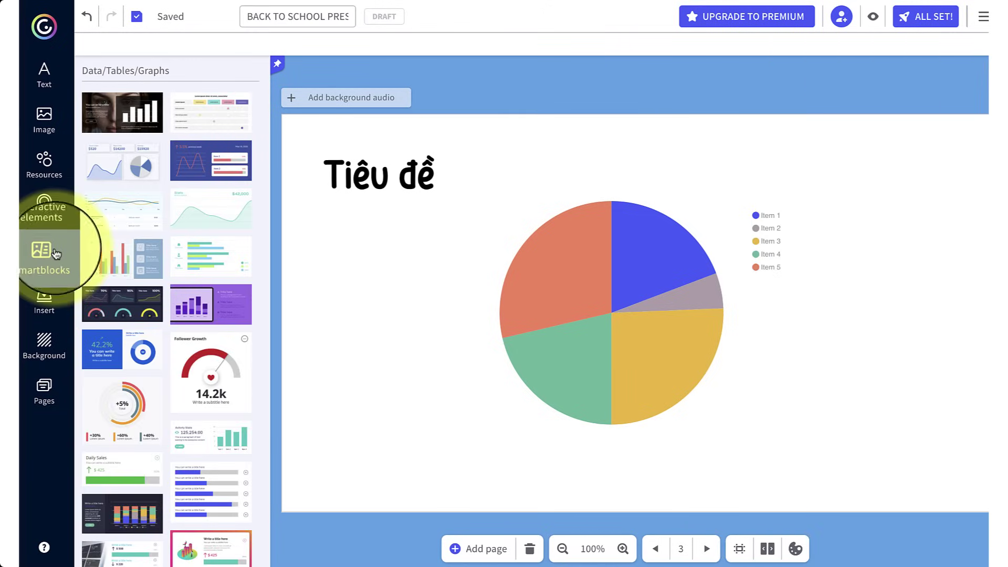
pyautogui.scroll(-3, 140, 214)
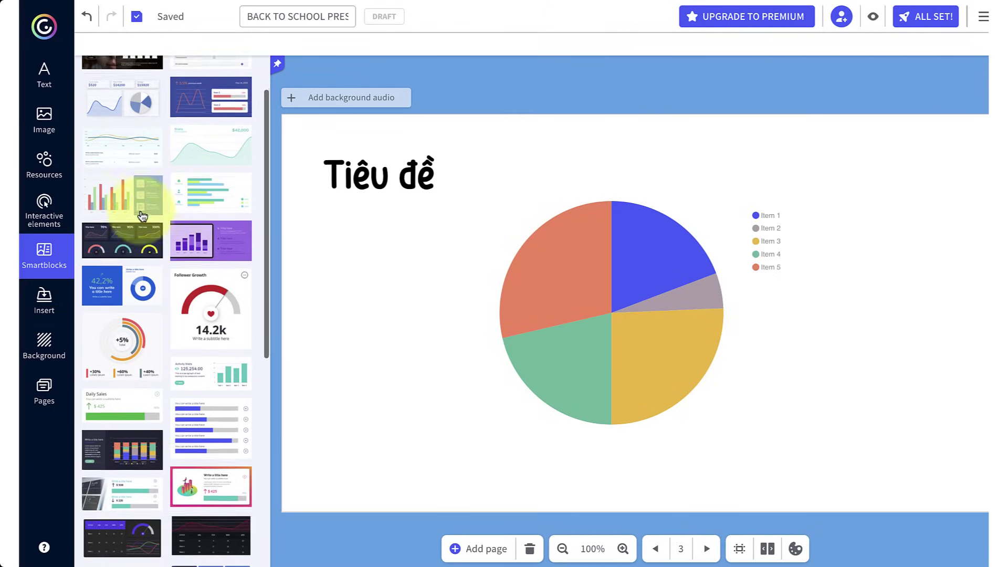
pyautogui.scroll(-4, 147, 294)
pyautogui.scroll(-4, 147, 313)
pyautogui.scroll(-4, 148, 308)
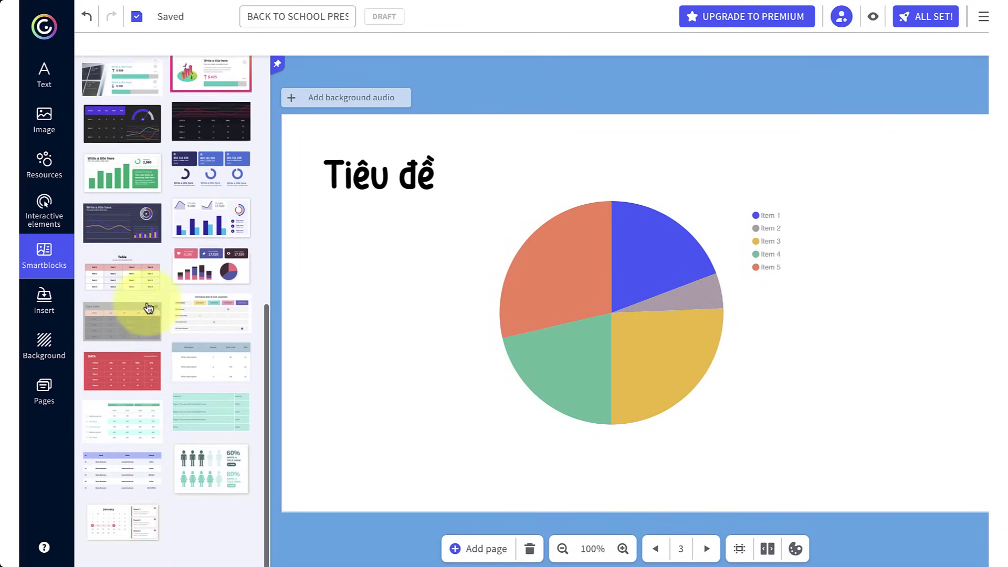
pyautogui.scroll(-5, 149, 307)
pyautogui.scroll(-2, 149, 307)
pyautogui.scroll(-2, 149, 307)
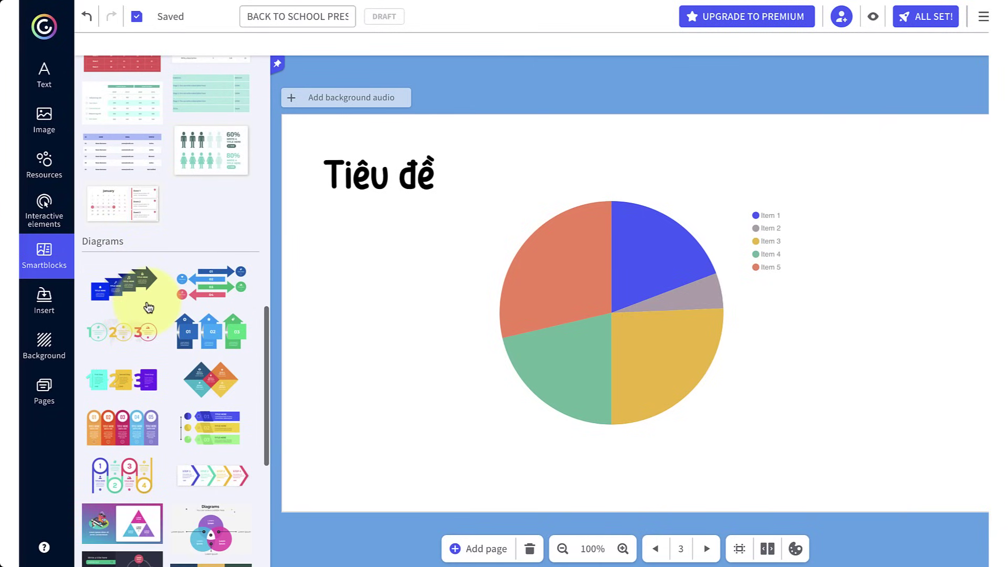
pyautogui.scroll(-2, 149, 307)
pyautogui.scroll(-5, 149, 307)
pyautogui.scroll(-2, 131, 294)
pyautogui.scroll(-1, 135, 294)
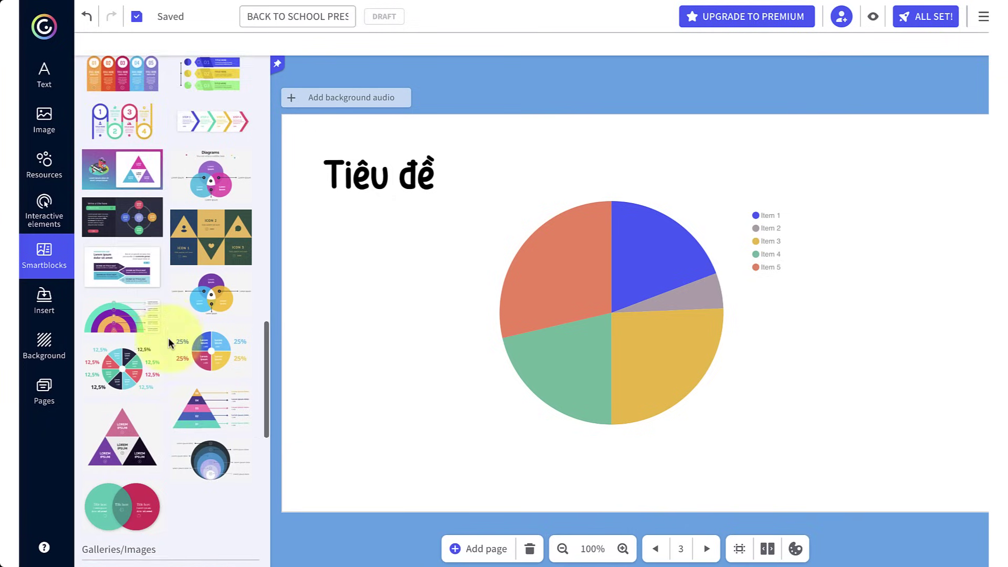
pyautogui.scroll(-3, 168, 339)
pyautogui.scroll(-3, 169, 343)
pyautogui.scroll(-2, 169, 343)
pyautogui.scroll(-1, 169, 342)
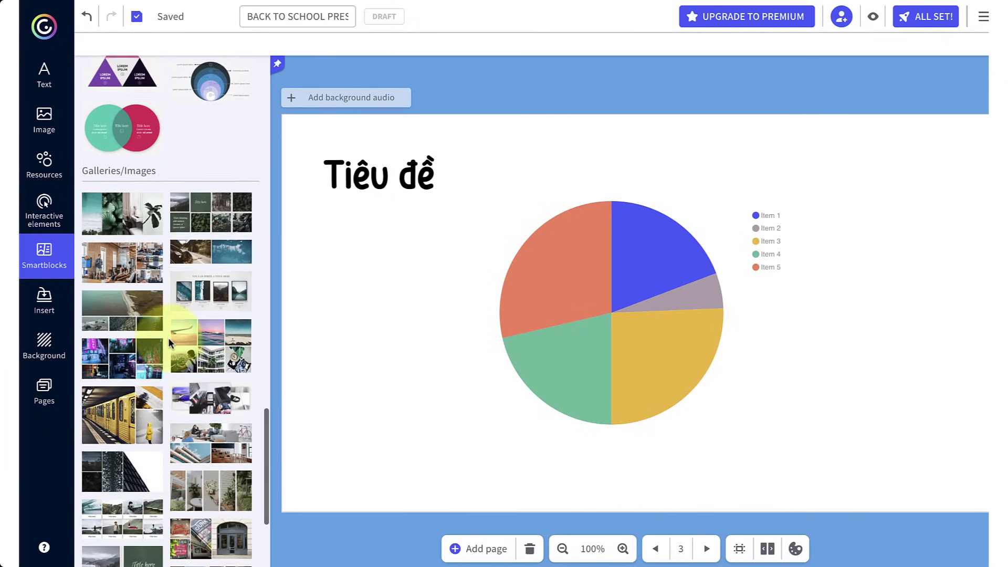
pyautogui.scroll(-1, 169, 343)
pyautogui.scroll(-3, 169, 342)
pyautogui.scroll(-3, 169, 342)
pyautogui.scroll(-3, 169, 346)
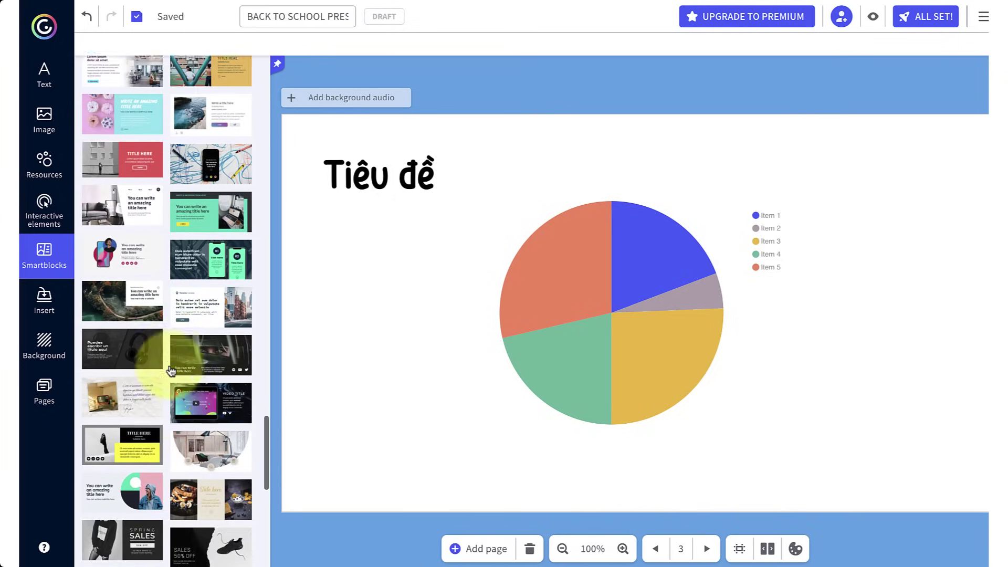
pyautogui.scroll(-3, 170, 367)
pyautogui.click(44, 299)
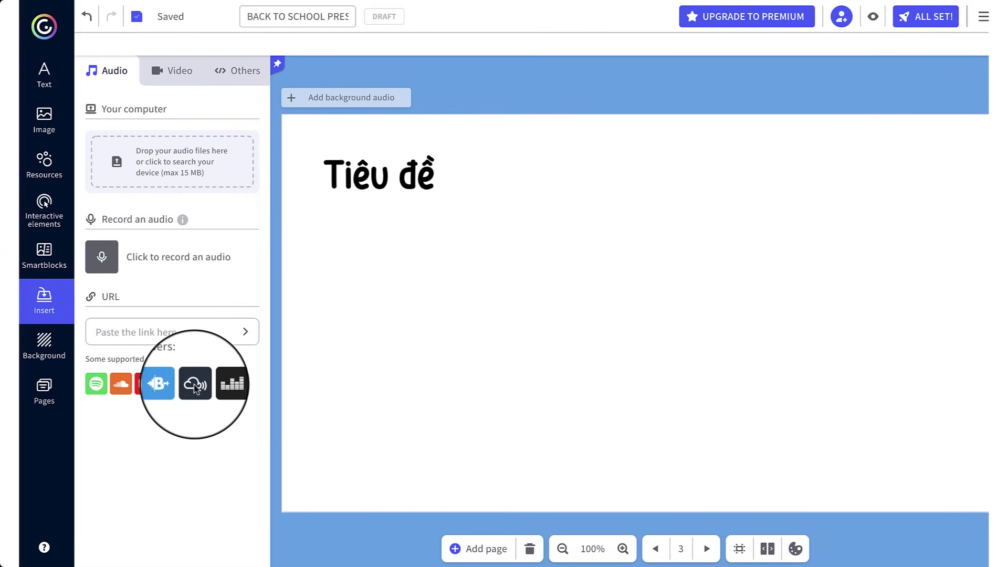
# Step: Embed SoundCloud and Spotify players, preview the playlist, and record the 5-second clip audio_001
pyautogui.moveTo(192, 383); pyautogui.dragTo(709, 247)
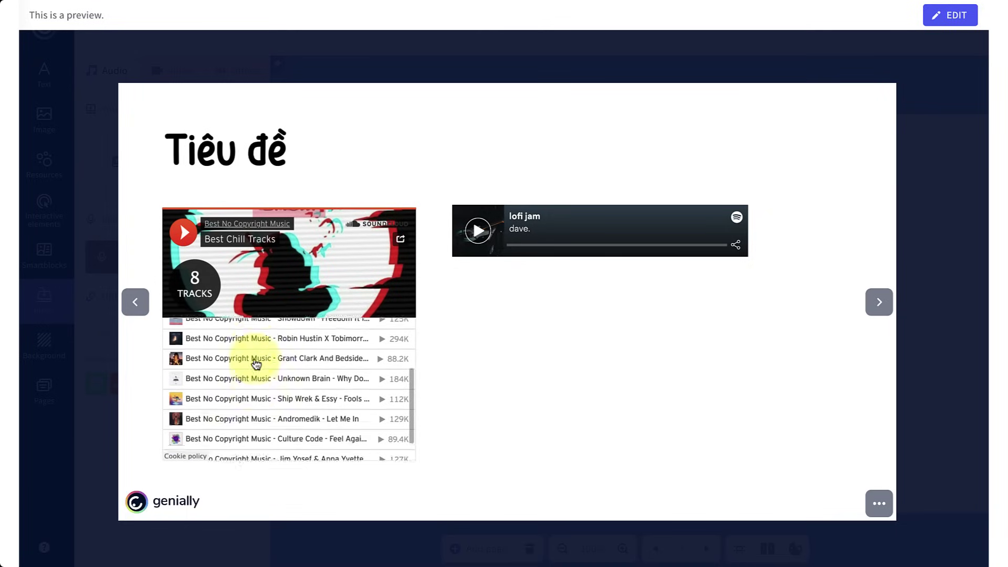
pyautogui.click(255, 362)
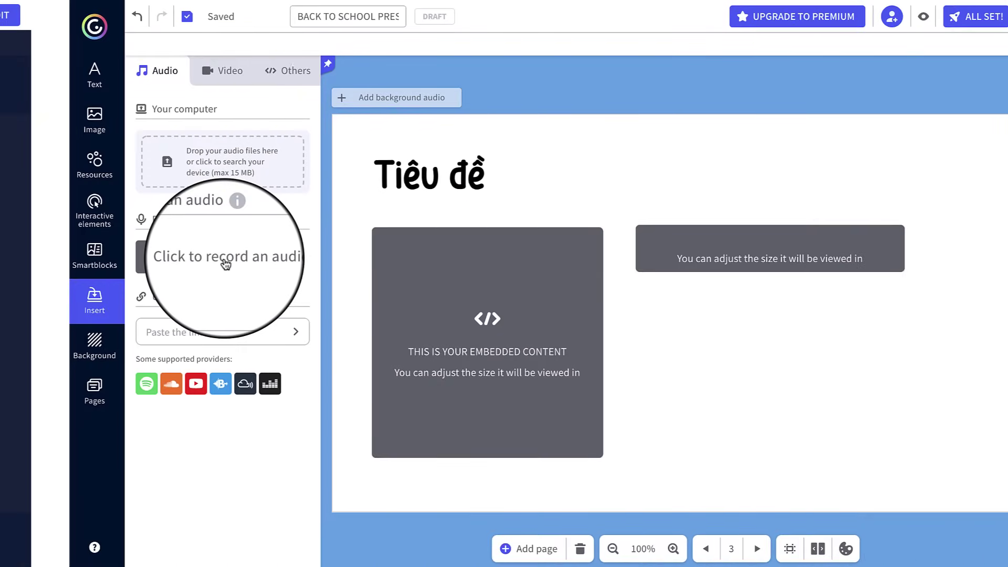
pyautogui.click(175, 264)
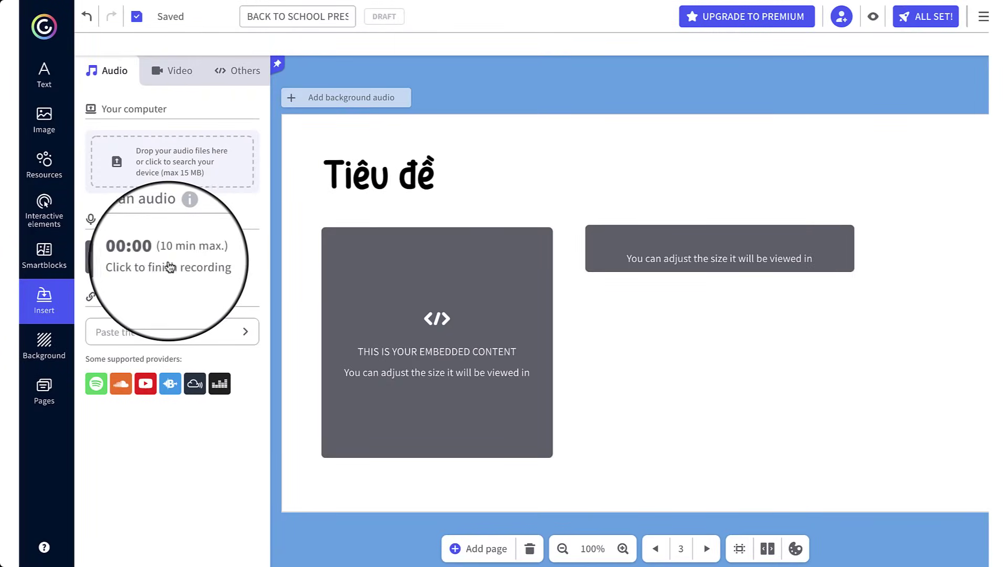
pyautogui.click(175, 264)
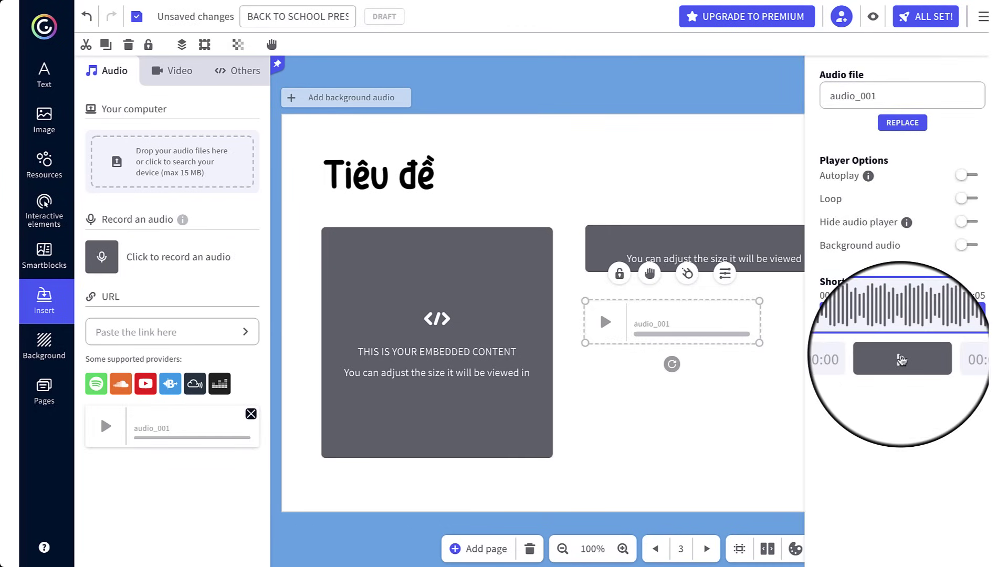
pyautogui.moveTo(965, 316); pyautogui.dragTo(980, 321)
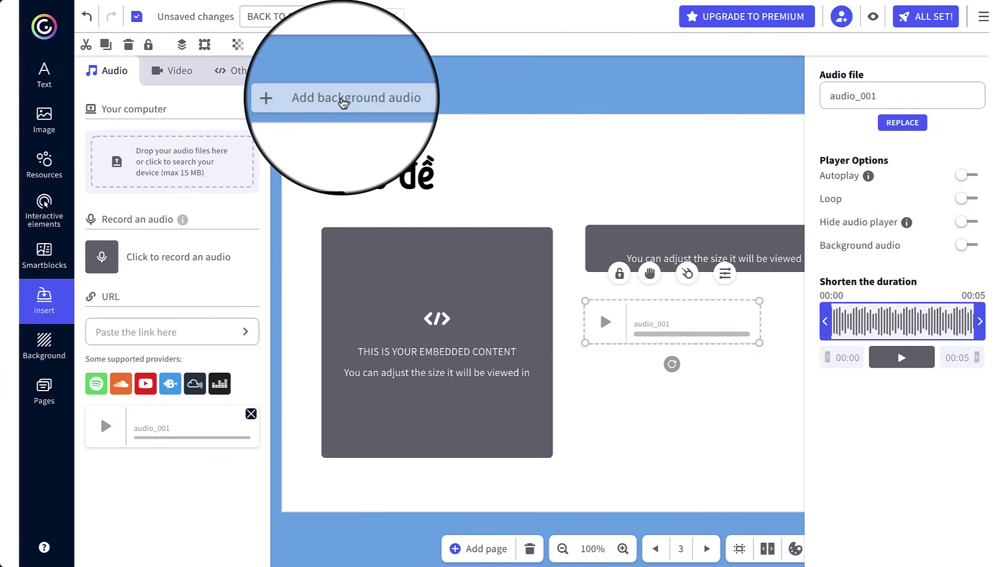
# Step: Open the background audio options and pick the Your computer source
pyautogui.click(343, 100)
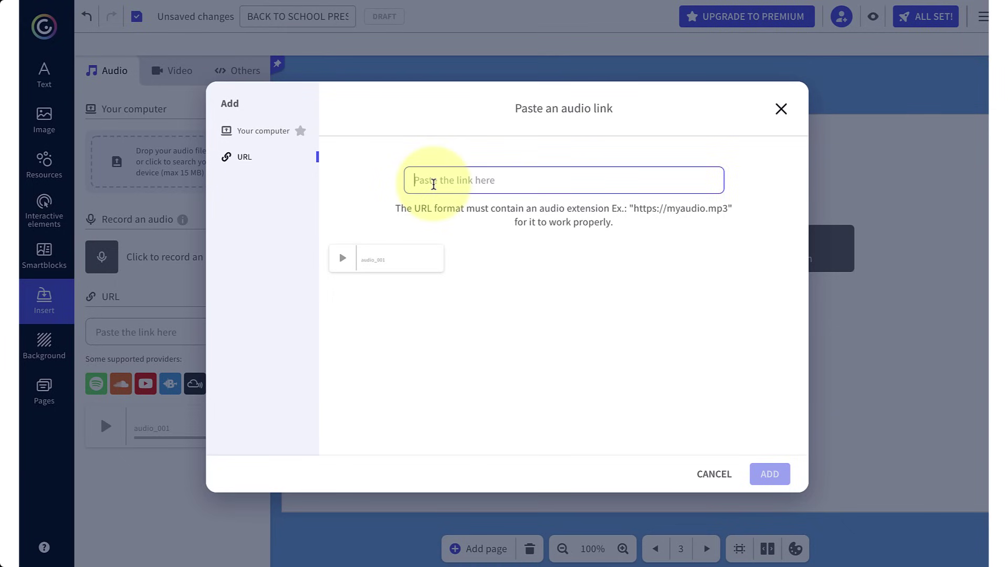
pyautogui.click(257, 134)
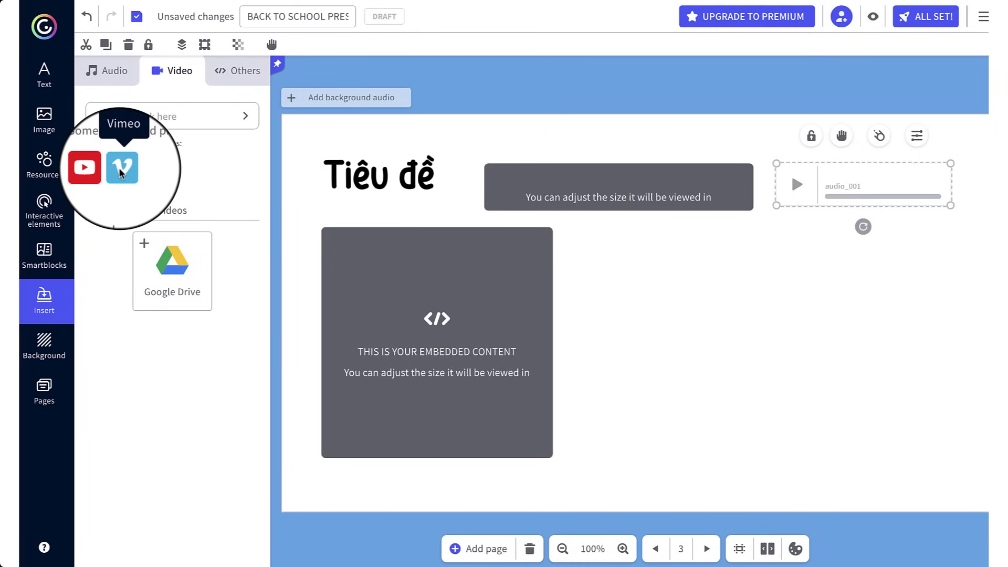
# Step: Embed a pasted YouTube link on page 3, then preview the slide and play the video
pyautogui.click(170, 261)
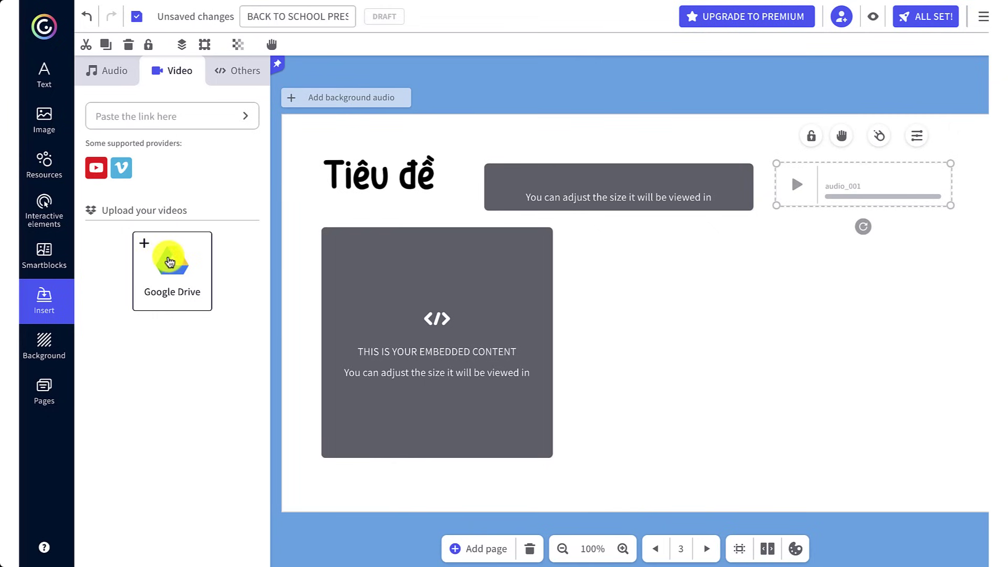
pyautogui.write('https://youtu.be/tQ_H_Noyyng')
pyautogui.click(245, 115)
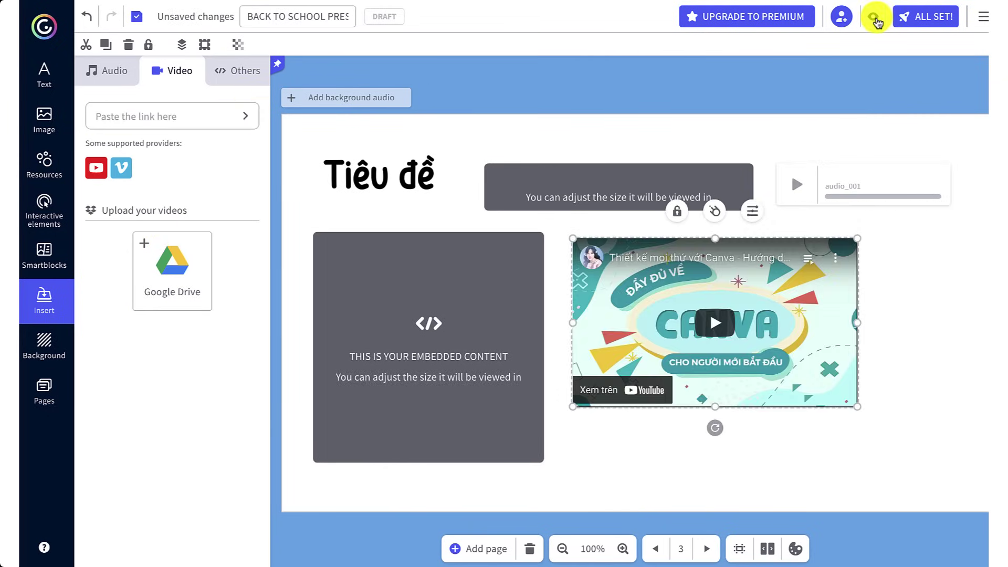
pyautogui.click(874, 20)
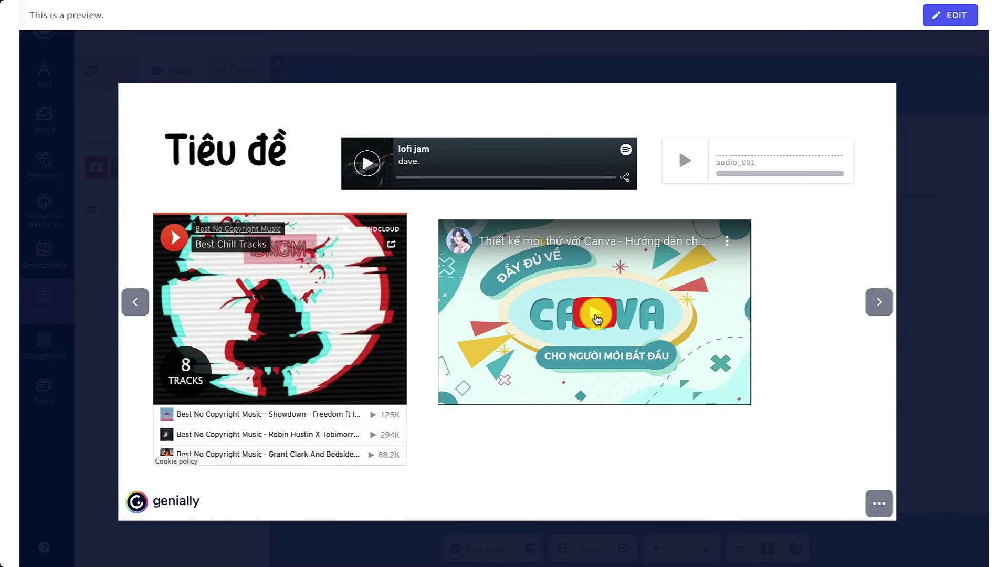
pyautogui.click(596, 318)
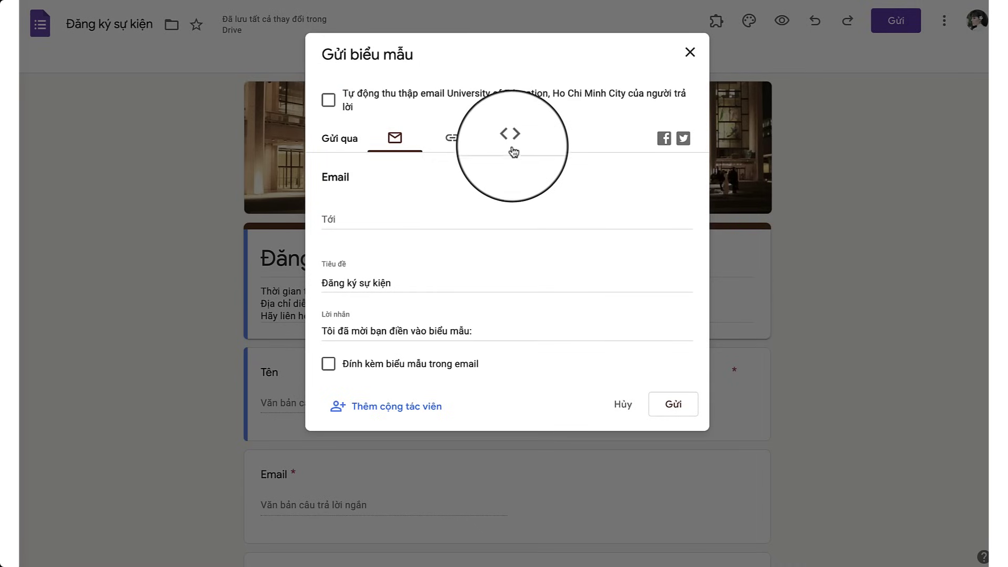
# Step: Copy the Đăng ký sự kiện form's HTML embed code and insert it into the presentation
pyautogui.click(513, 149)
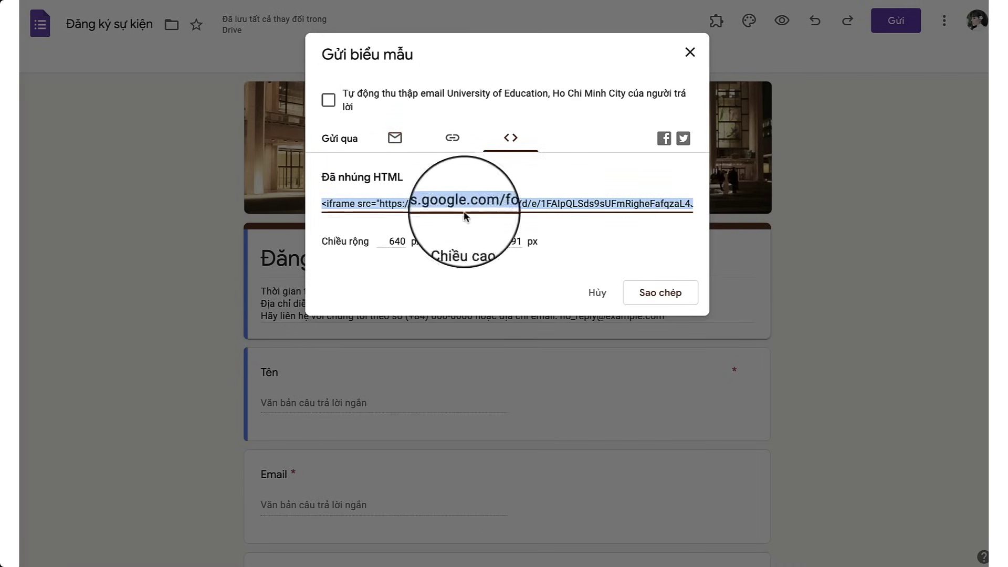
pyautogui.click(665, 299)
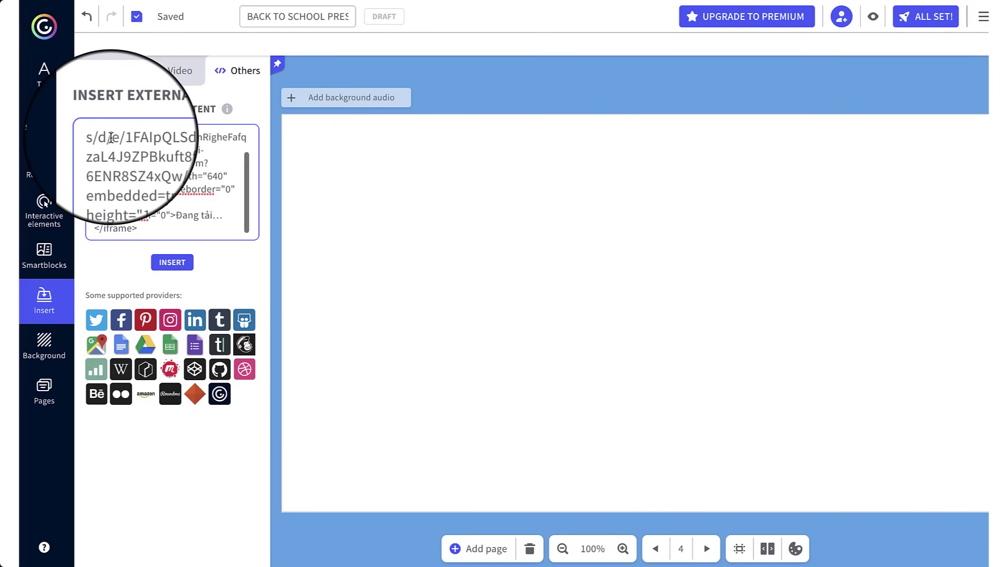
pyautogui.click(173, 264)
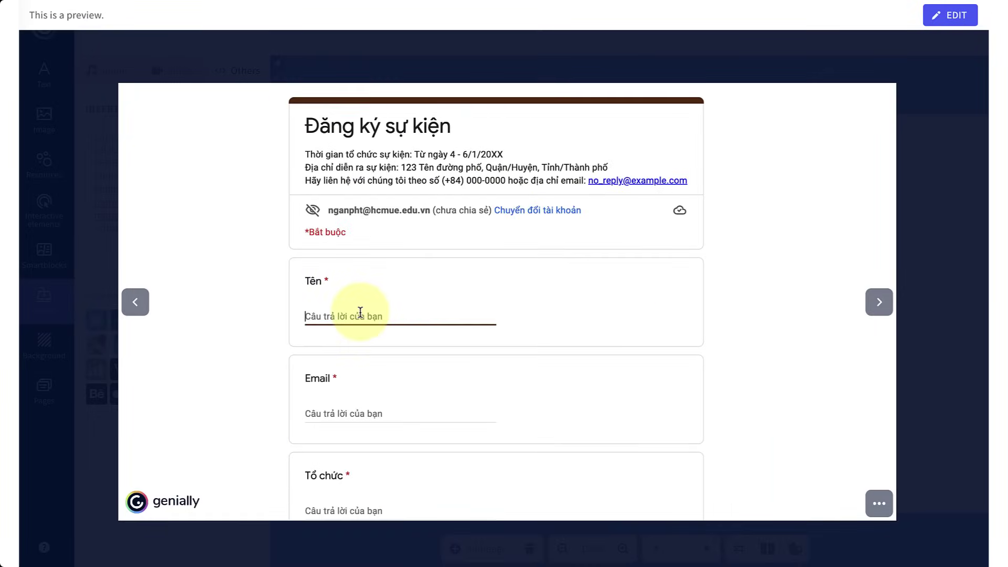
# Step: Test the embedded form by answering it and ticking Ngày 2 in the attendance question
pyautogui.scroll(-2, 360, 310)
pyautogui.click(361, 294)
pyautogui.scroll(-3, 367, 299)
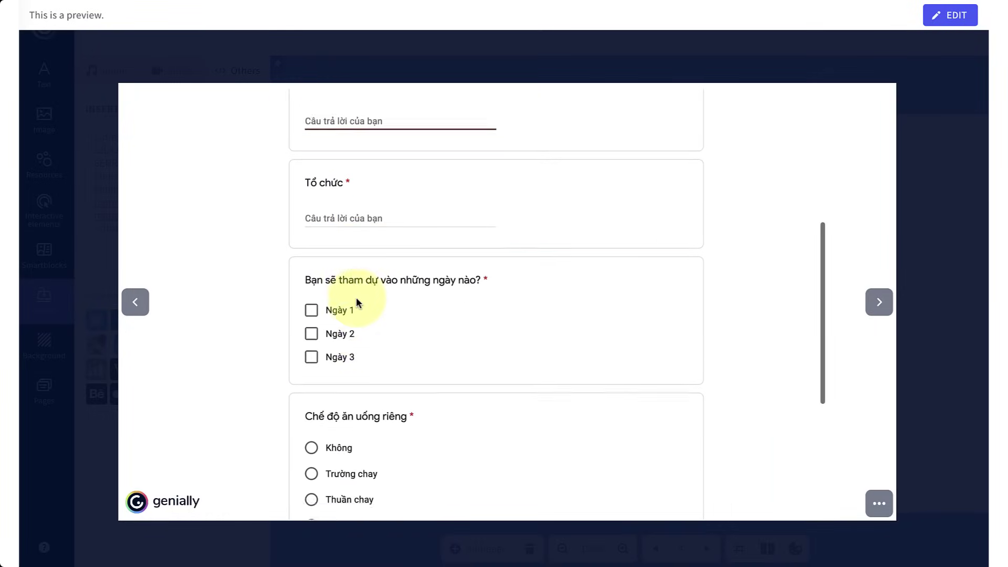
pyautogui.scroll(-1, 357, 302)
pyautogui.click(356, 264)
pyautogui.scroll(-3, 355, 257)
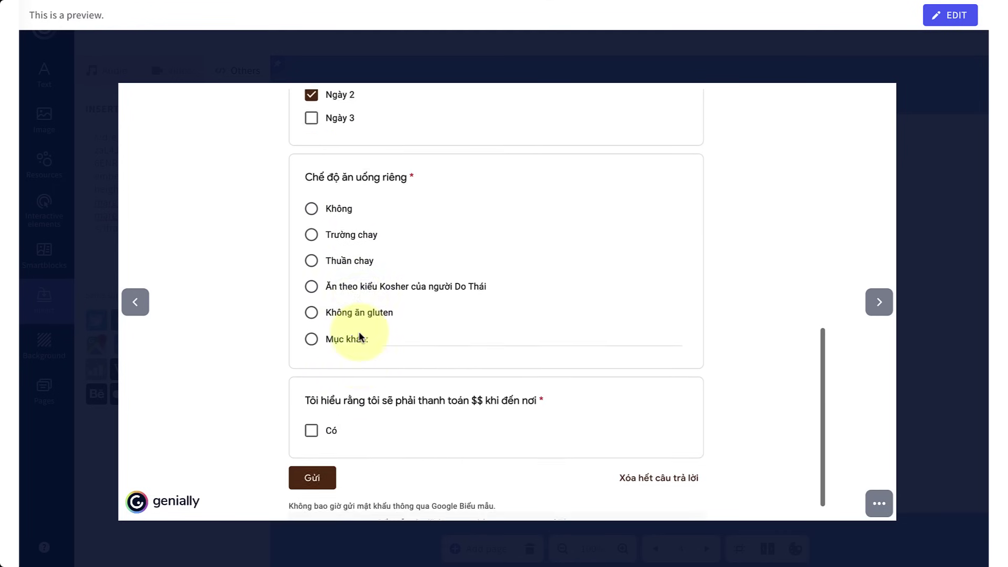
pyautogui.scroll(-1, 360, 336)
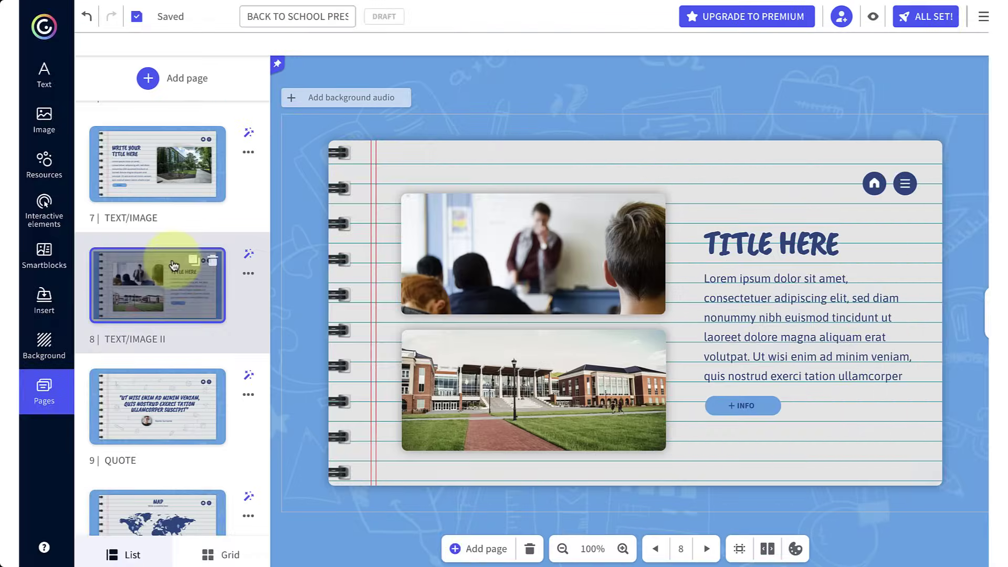
# Step: Move through the VIDEO and TIMELINE I pages, then nudge the page 2 Tiêu đề title slightly upward
pyautogui.scroll(-5, 170, 259)
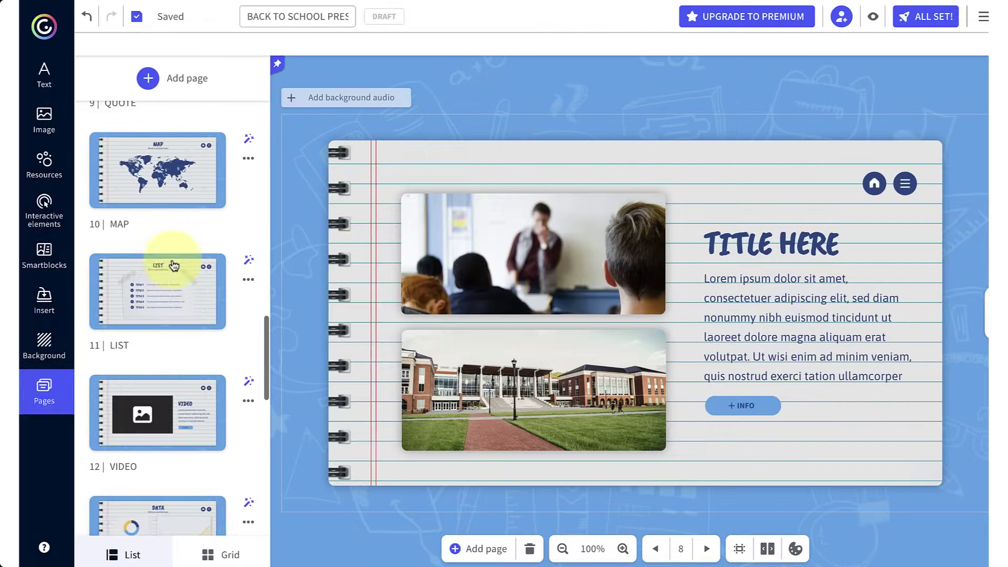
pyautogui.click(179, 415)
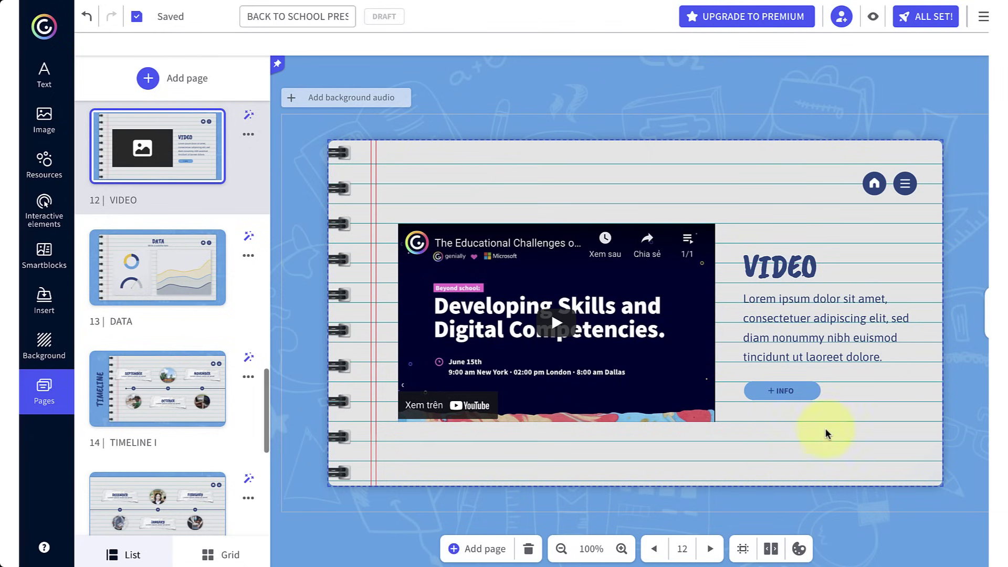
pyautogui.click(796, 399)
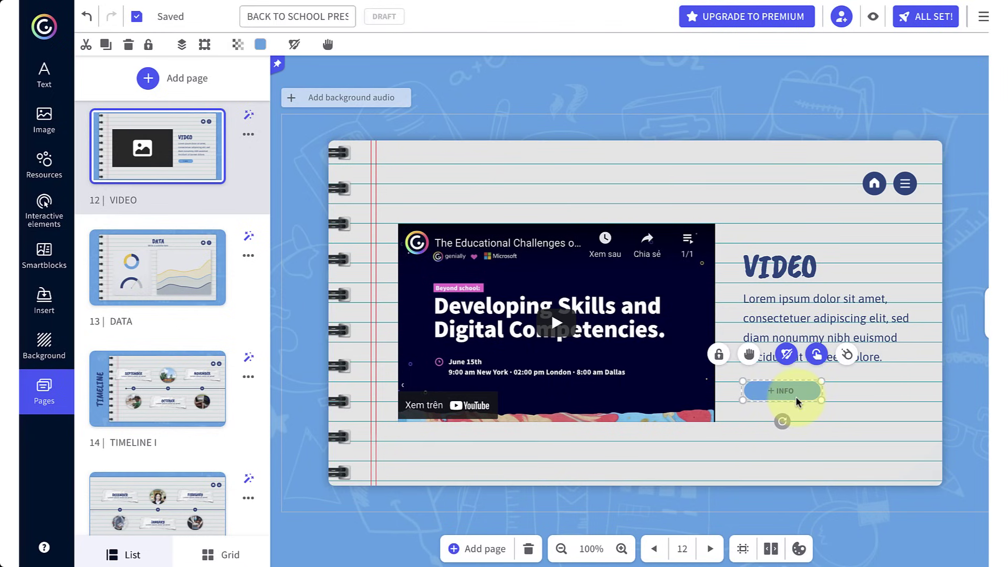
pyautogui.click(151, 407)
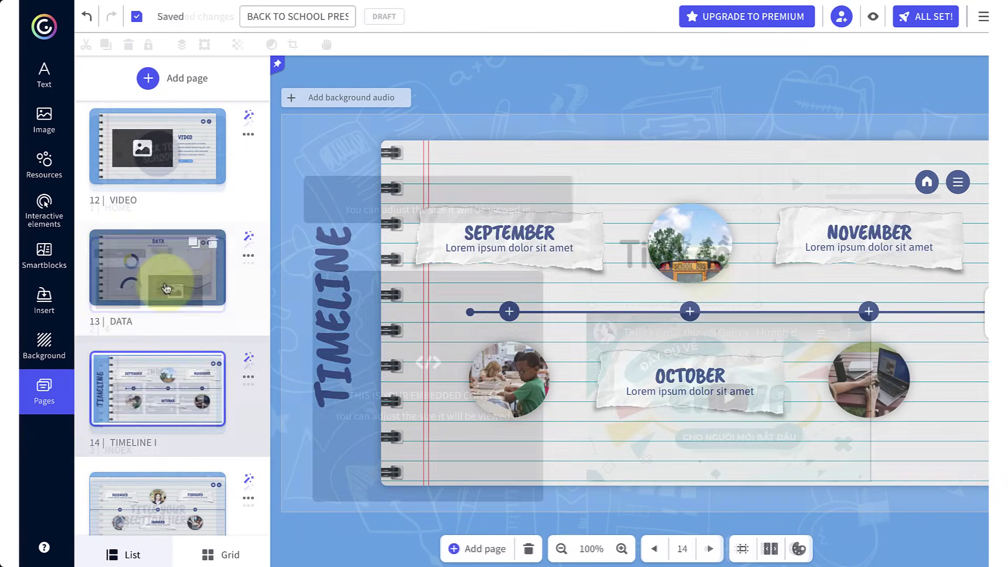
pyautogui.click(678, 231)
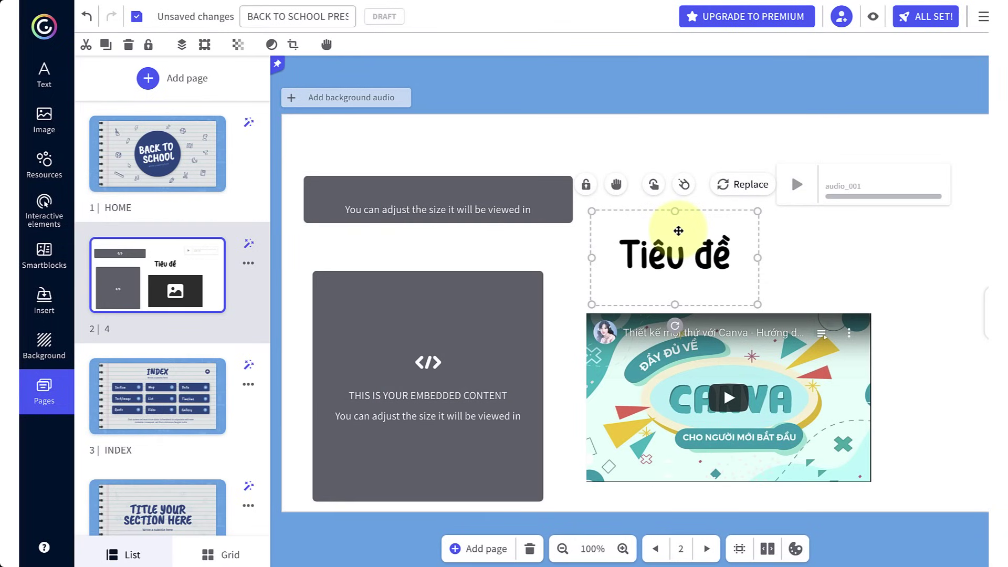
pyautogui.moveTo(678, 231); pyautogui.dragTo(678, 220)
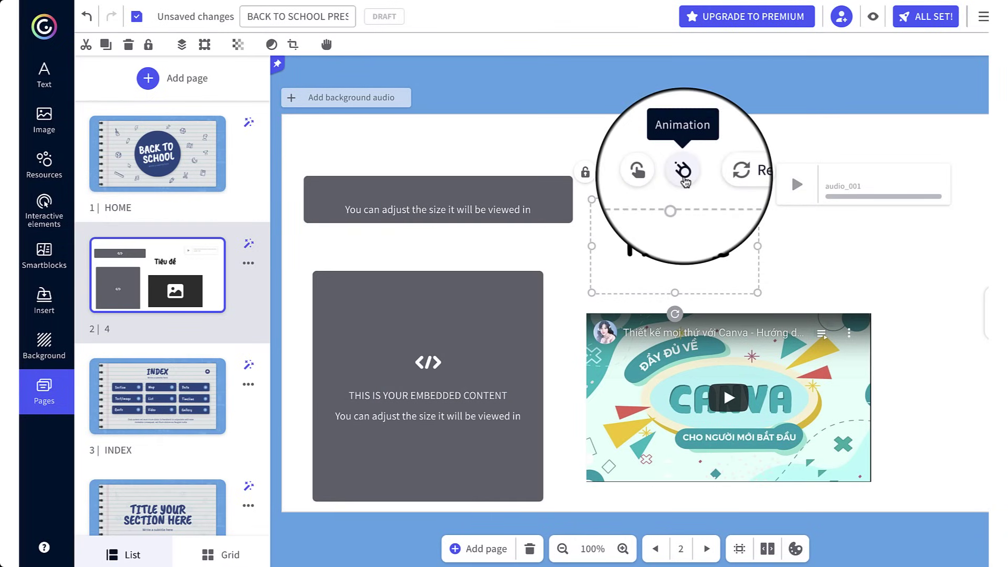
# Step: Compare Continuous, Exit and Hover effects, then give Tiêu đề the Entrance > Turn On animation
pyautogui.click(683, 179)
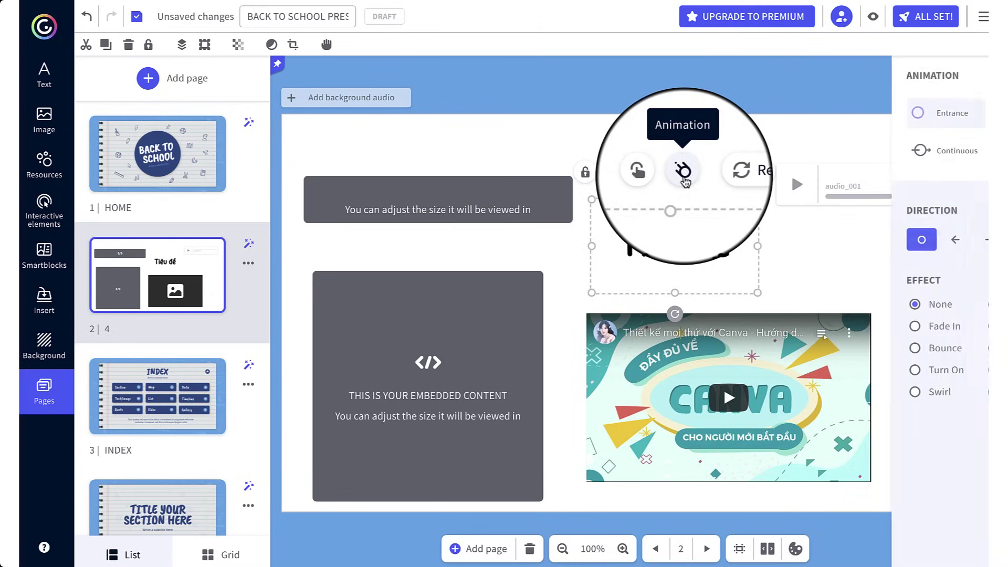
pyautogui.click(859, 109)
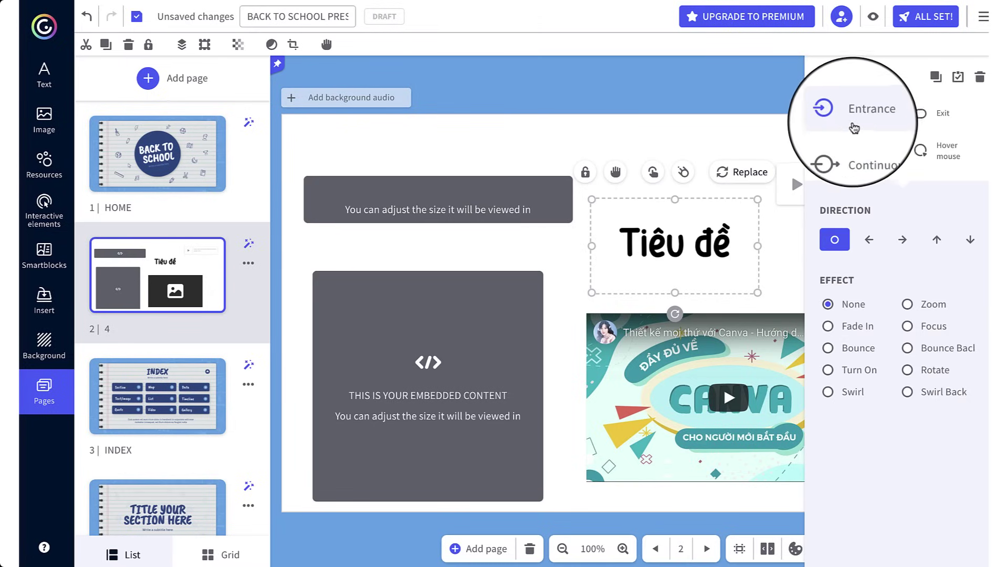
pyautogui.click(858, 153)
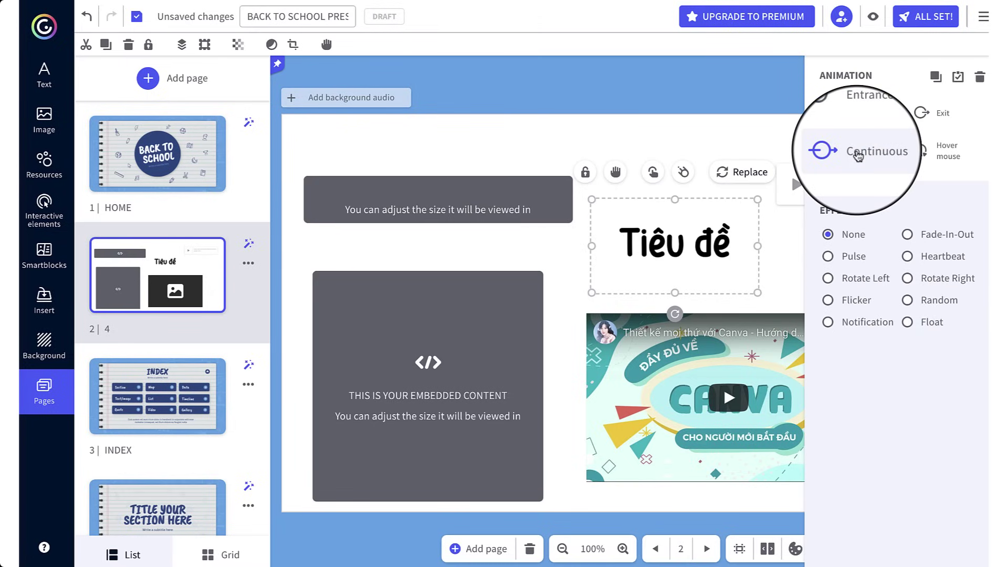
pyautogui.click(938, 114)
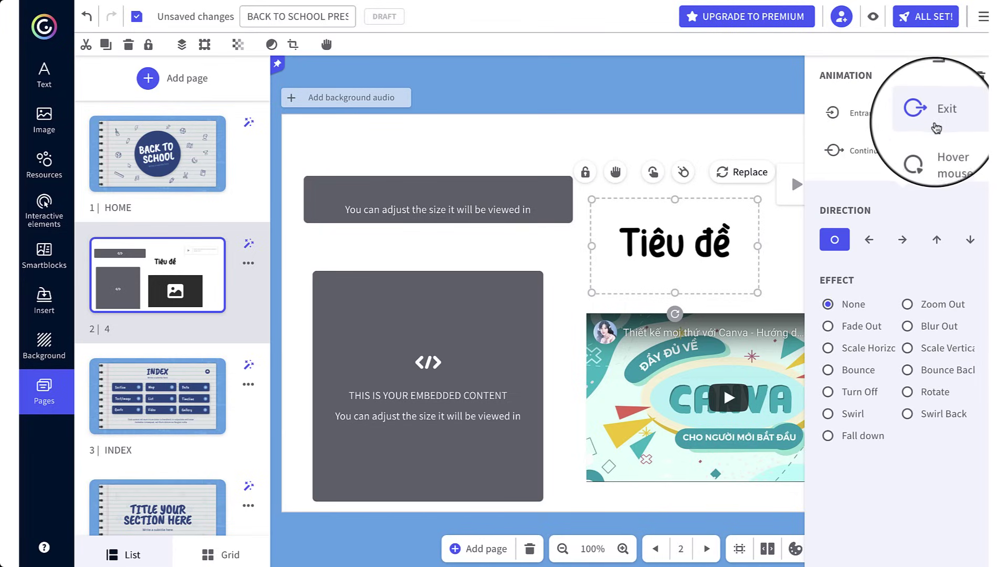
pyautogui.click(937, 157)
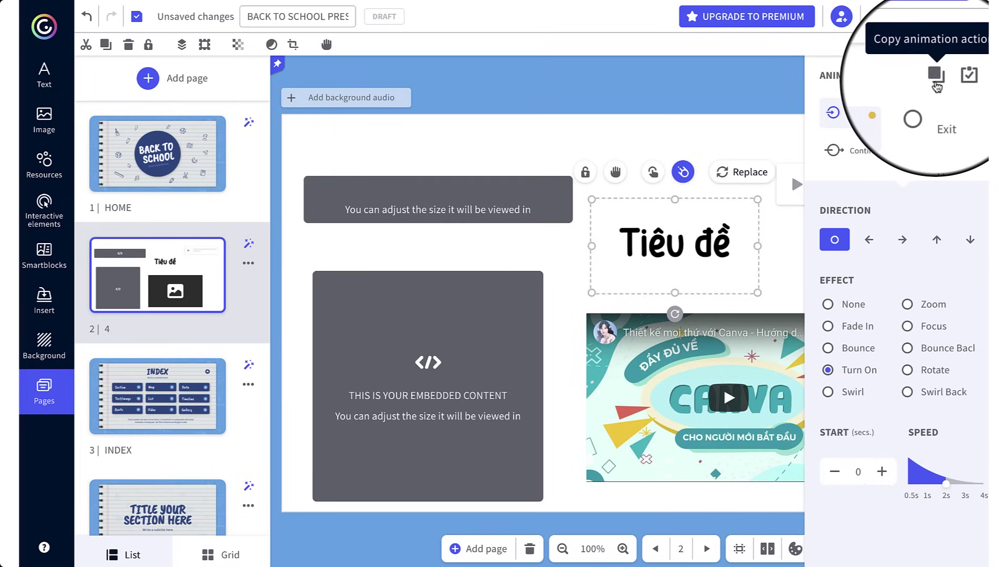
pyautogui.click(937, 84)
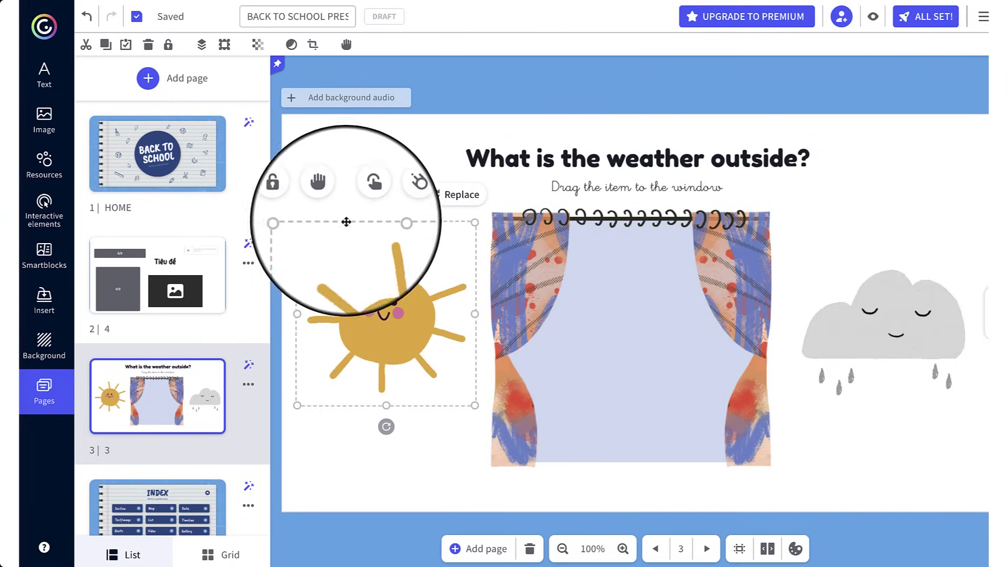
# Step: Make the sun draggable, then preview and drag the sun and cloud over the window
pyautogui.click(327, 198)
pyautogui.click(872, 16)
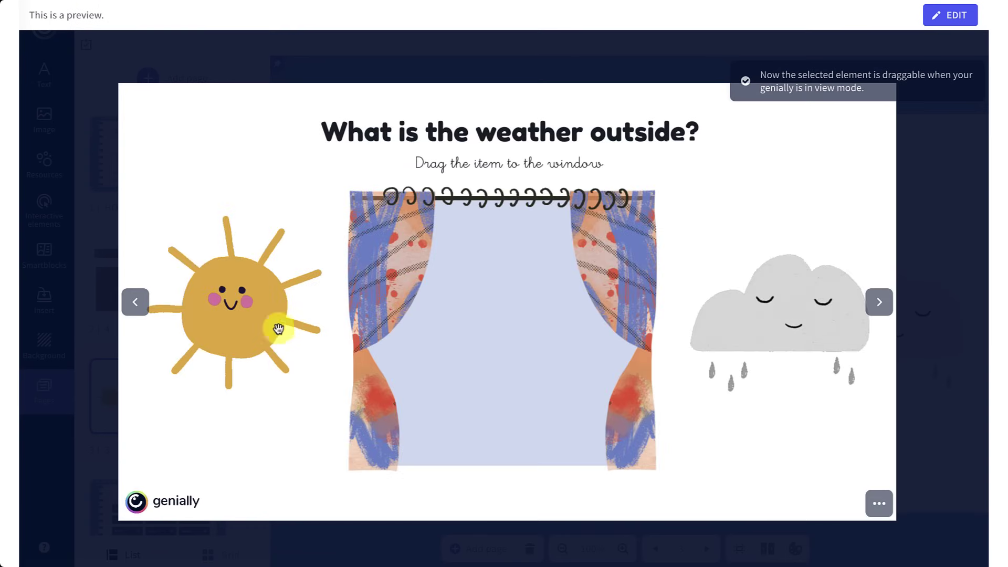
pyautogui.moveTo(240, 323)
pyautogui.mouseDown()
pyautogui.moveTo(471, 294)
pyautogui.moveTo(515, 355)
pyautogui.moveTo(522, 324)
pyautogui.moveTo(268, 291)
pyautogui.moveTo(270, 315)
pyautogui.moveTo(513, 311)
pyautogui.moveTo(495, 322)
pyautogui.moveTo(282, 323)
pyautogui.moveTo(266, 335)
pyautogui.mouseUp()
pyautogui.moveTo(790, 321)
pyautogui.mouseDown()
pyautogui.moveTo(540, 326)
pyautogui.moveTo(776, 331)
pyautogui.mouseUp()
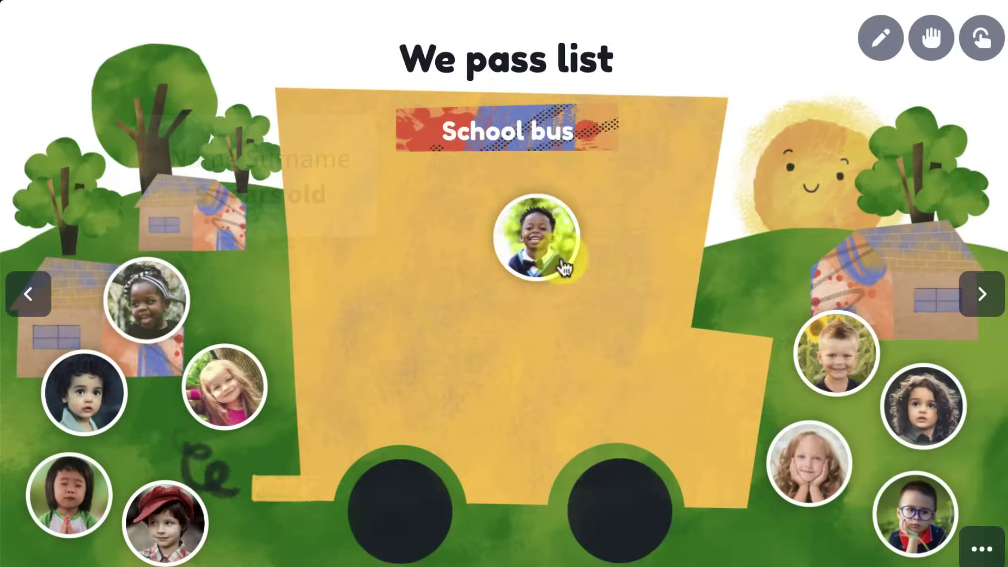
# Step: In preview, drag photos onto the bus, Monday and Sunday into windows, and cars onto lines and the track
pyautogui.moveTo(241, 411); pyautogui.dragTo(456, 393)
pyautogui.moveTo(175, 322); pyautogui.dragTo(412, 265)
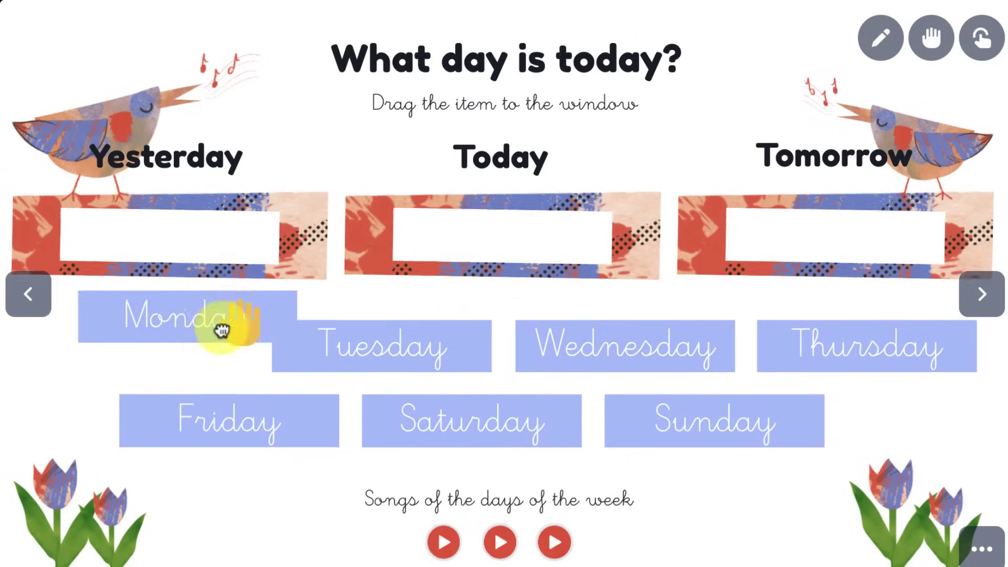
pyautogui.moveTo(224, 326); pyautogui.dragTo(506, 254)
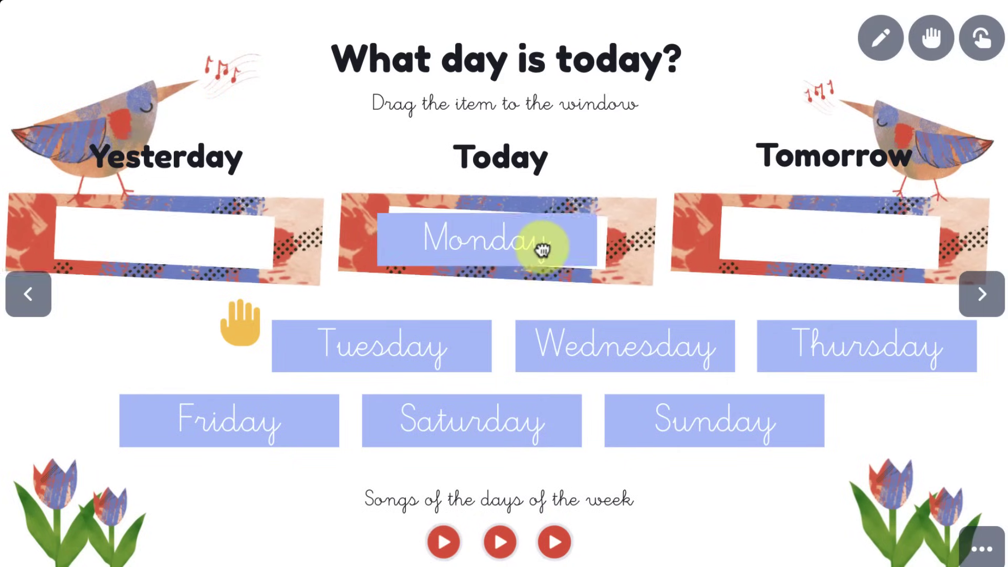
pyautogui.moveTo(714, 419); pyautogui.dragTo(198, 180)
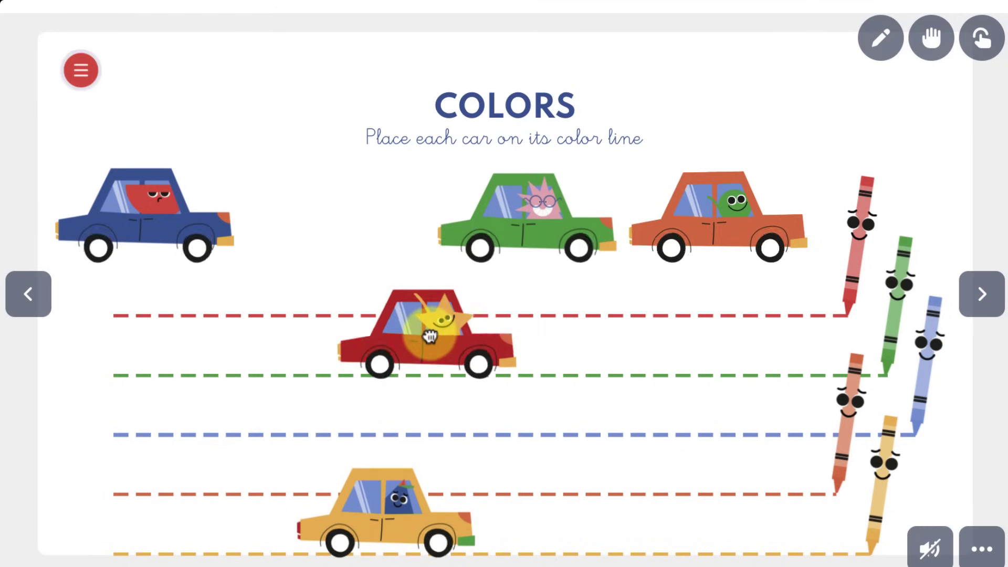
pyautogui.moveTo(458, 330); pyautogui.dragTo(465, 273)
pyautogui.moveTo(698, 246)
pyautogui.mouseDown()
pyautogui.moveTo(589, 398)
pyautogui.moveTo(551, 411)
pyautogui.mouseUp()
pyautogui.moveTo(145, 220); pyautogui.dragTo(604, 388)
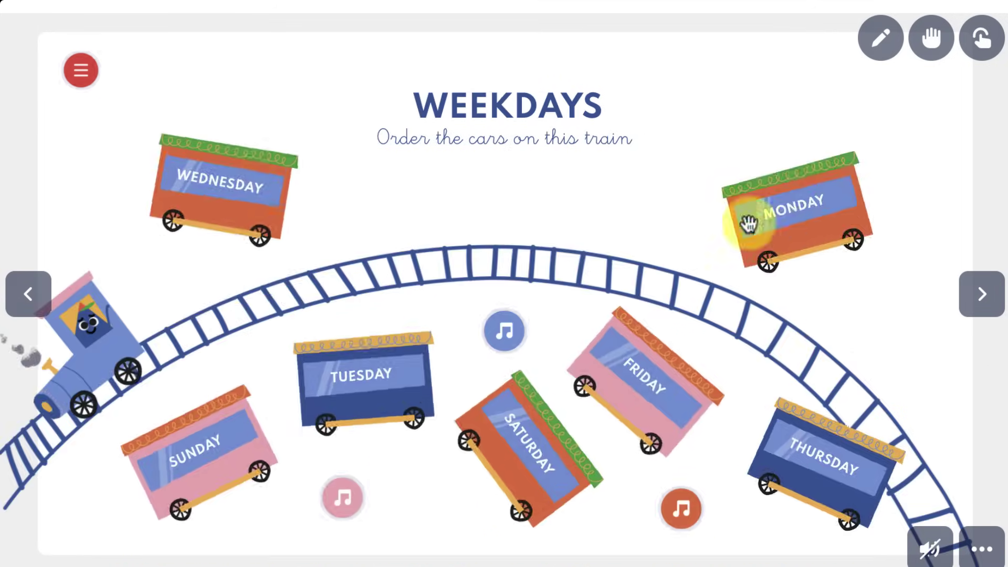
pyautogui.moveTo(748, 223); pyautogui.dragTo(184, 262)
pyautogui.moveTo(223, 186)
pyautogui.mouseDown()
pyautogui.moveTo(355, 184)
pyautogui.moveTo(551, 208)
pyautogui.mouseUp()
pyautogui.moveTo(362, 378); pyautogui.dragTo(404, 225)
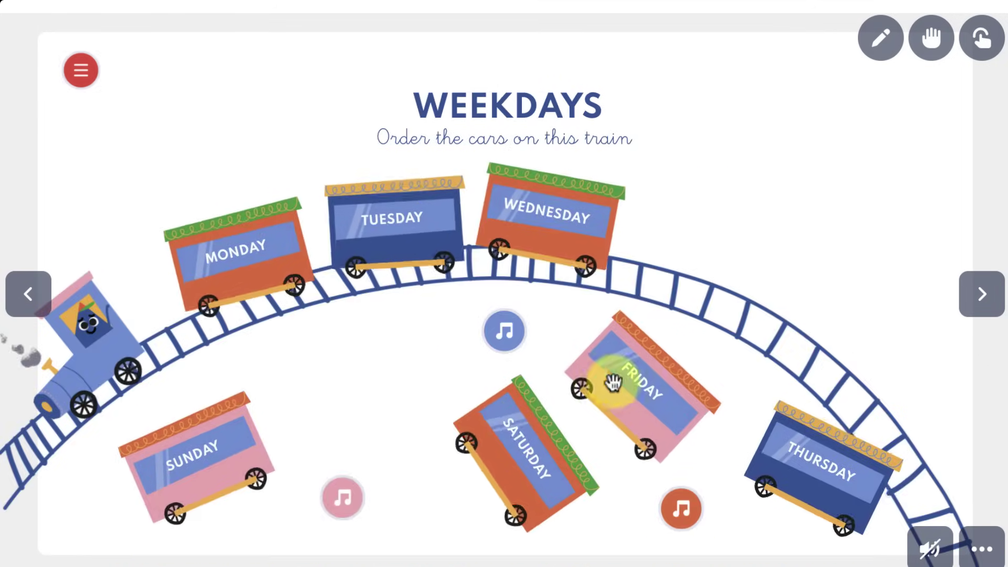
pyautogui.moveTo(607, 383); pyautogui.dragTo(798, 315)
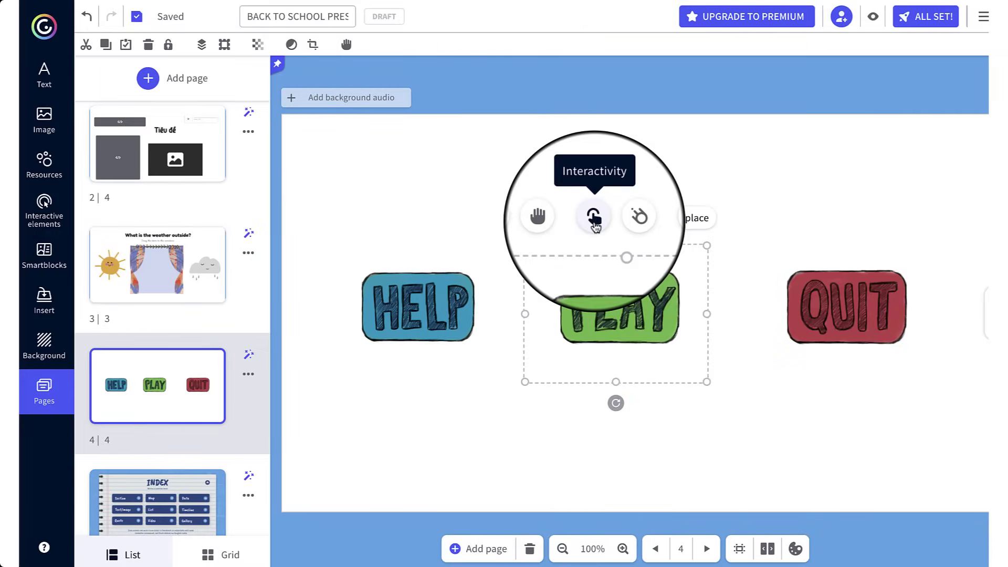
# Step: Add an interaction to the PLAY button and preview the Tooltip type
pyautogui.click(593, 220)
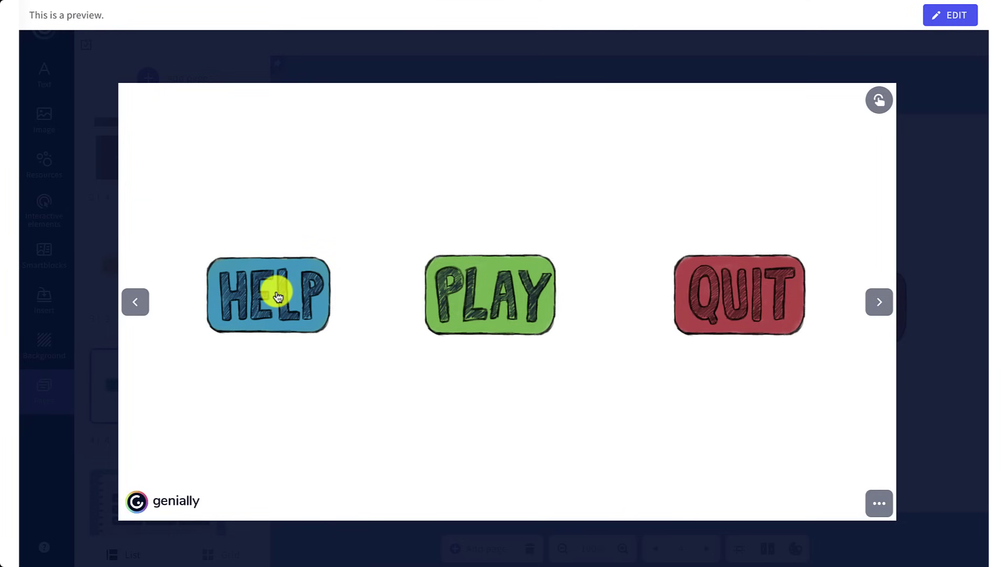
pyautogui.click(278, 297)
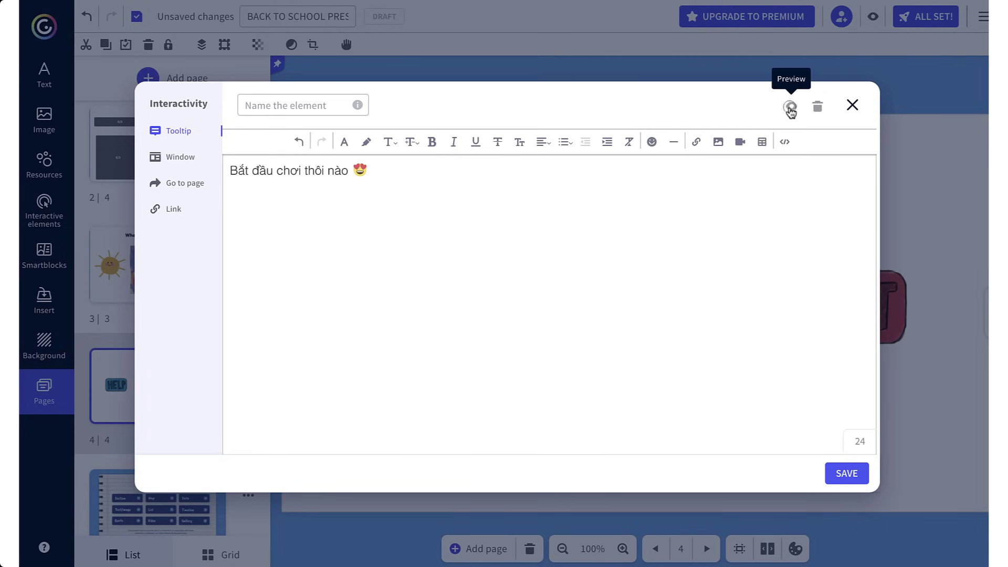
pyautogui.click(789, 108)
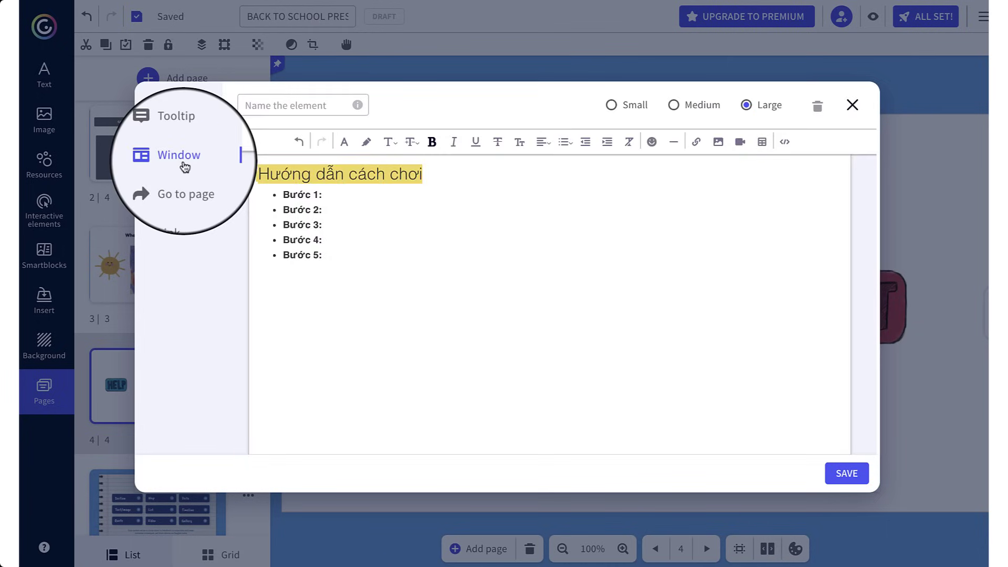
# Step: Name the window 'Click để xem thêm', set it to Medium, then check Go to page and Link
pyautogui.click(248, 107)
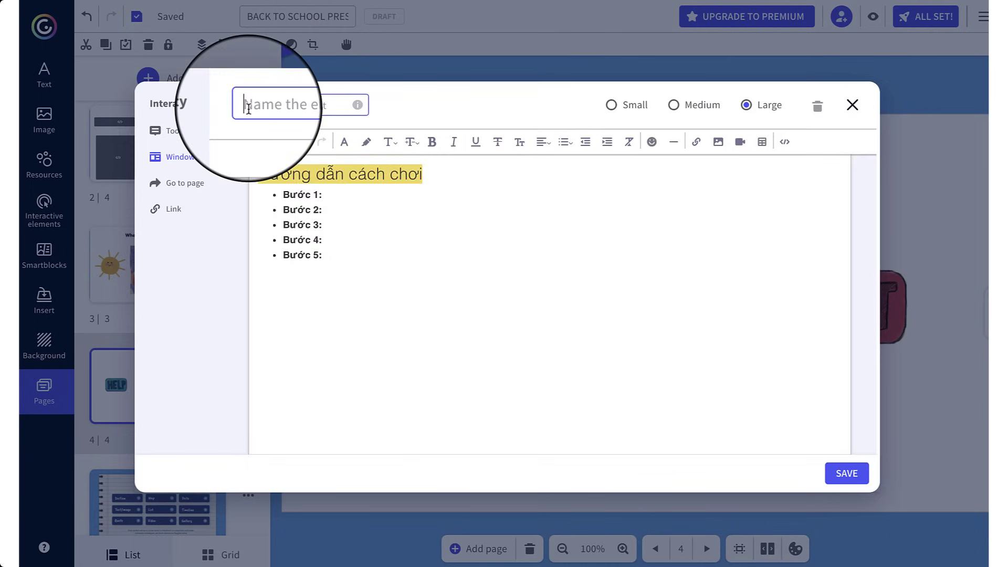
pyautogui.write('Click để xem thêm')
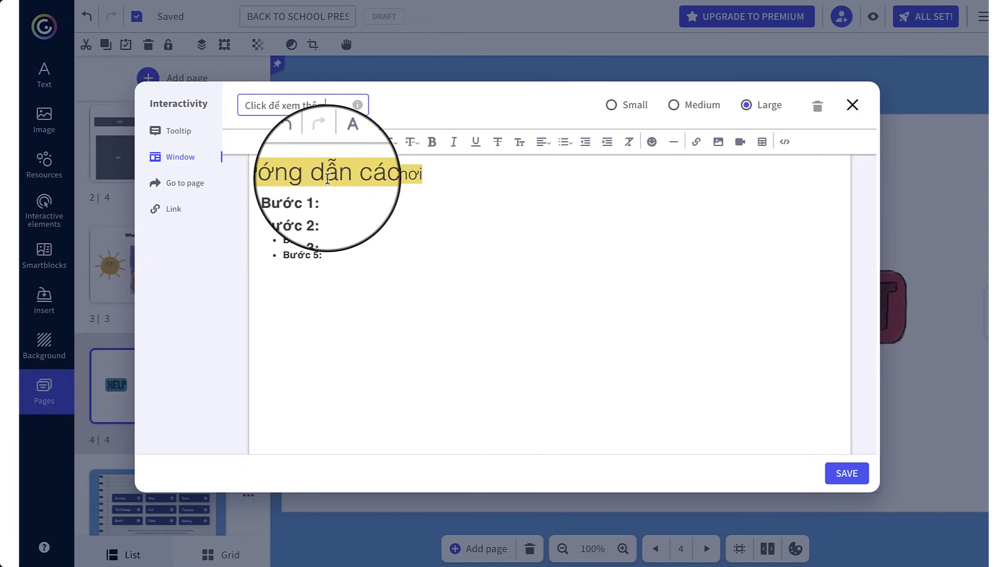
pyautogui.click(610, 104)
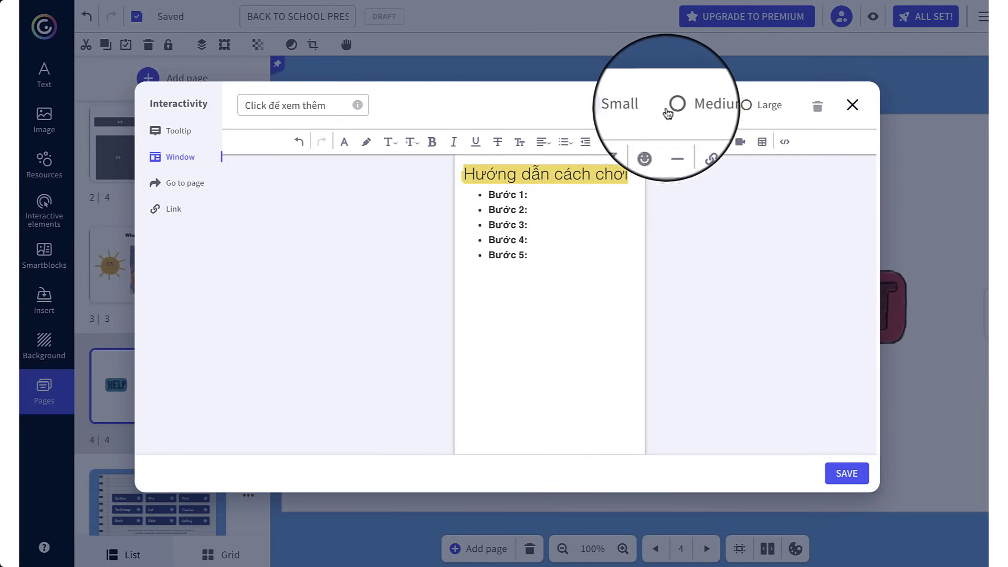
pyautogui.click(673, 107)
pyautogui.click(749, 105)
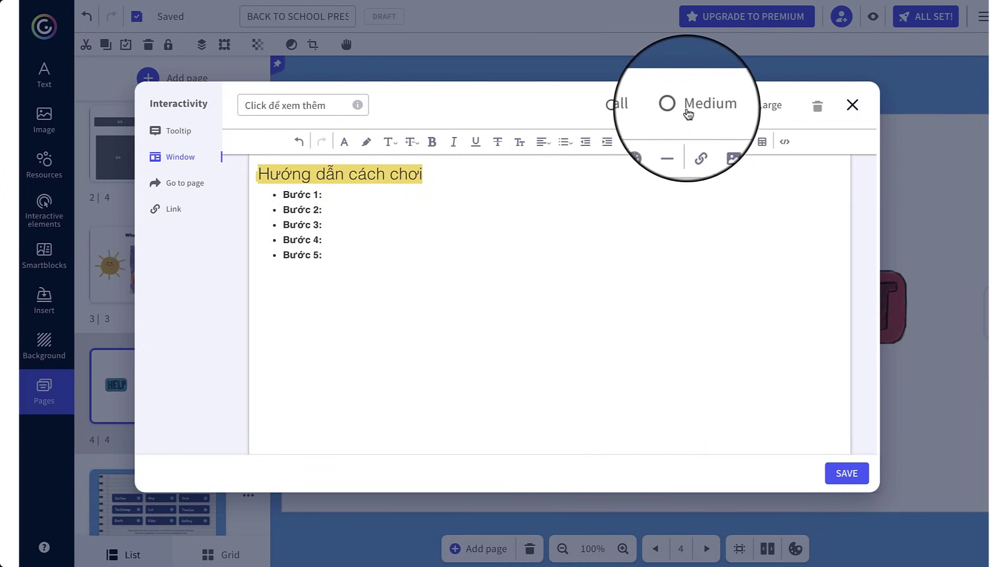
pyautogui.click(677, 105)
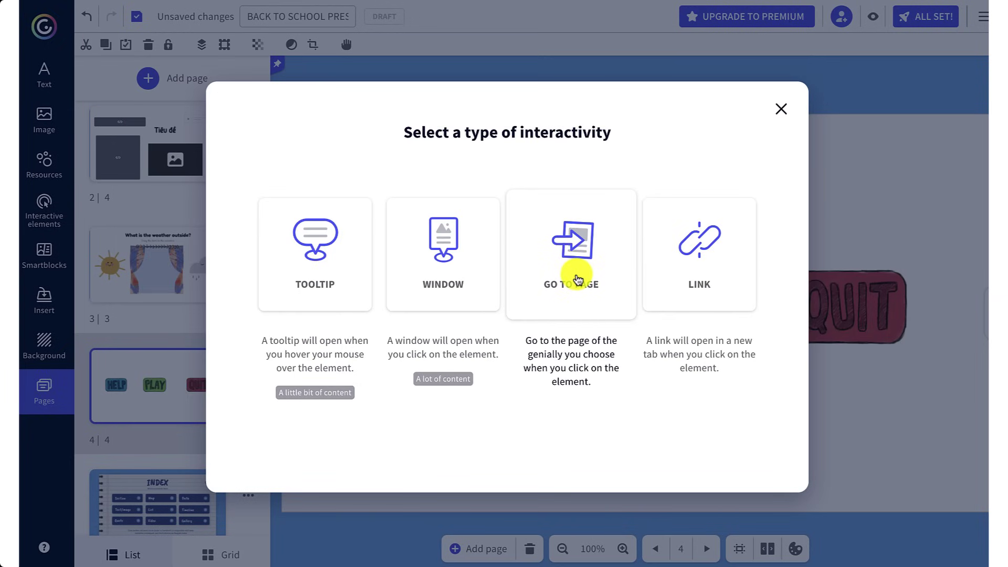
pyautogui.click(578, 278)
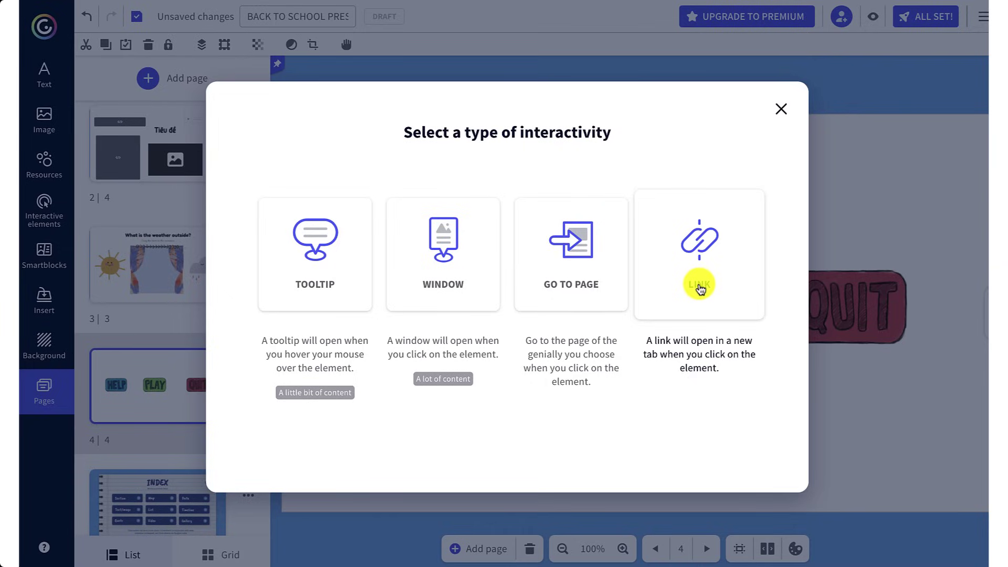
pyautogui.click(699, 286)
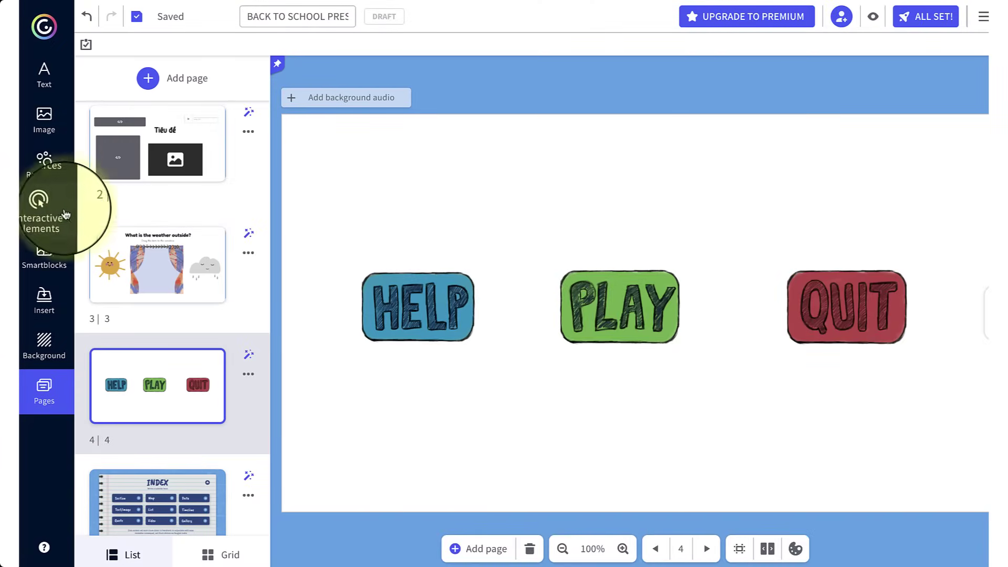
# Step: Place an Invisible area from Interactive elements above PLAY and narrow it from the left
pyautogui.click(45, 220)
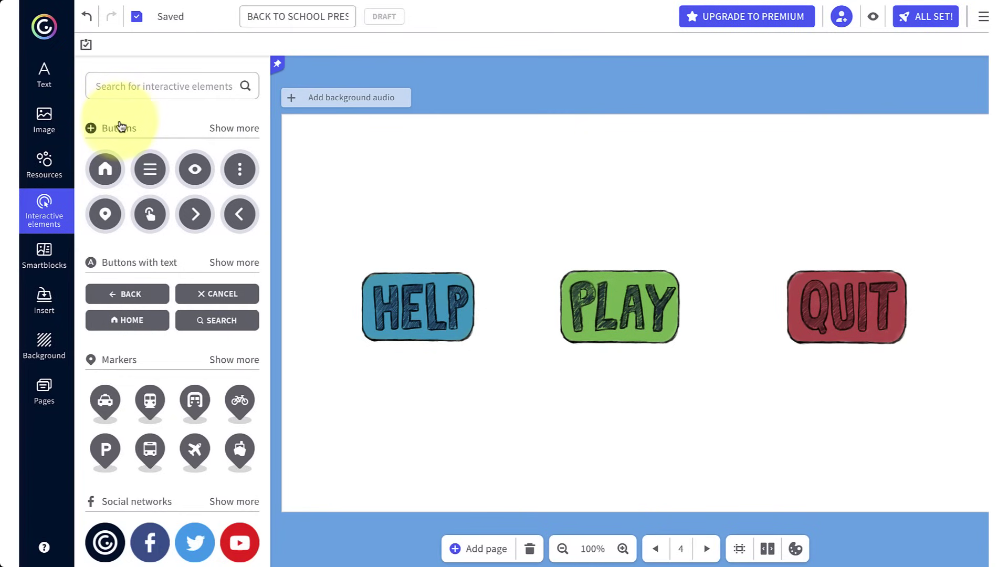
pyautogui.scroll(-6, 105, 242)
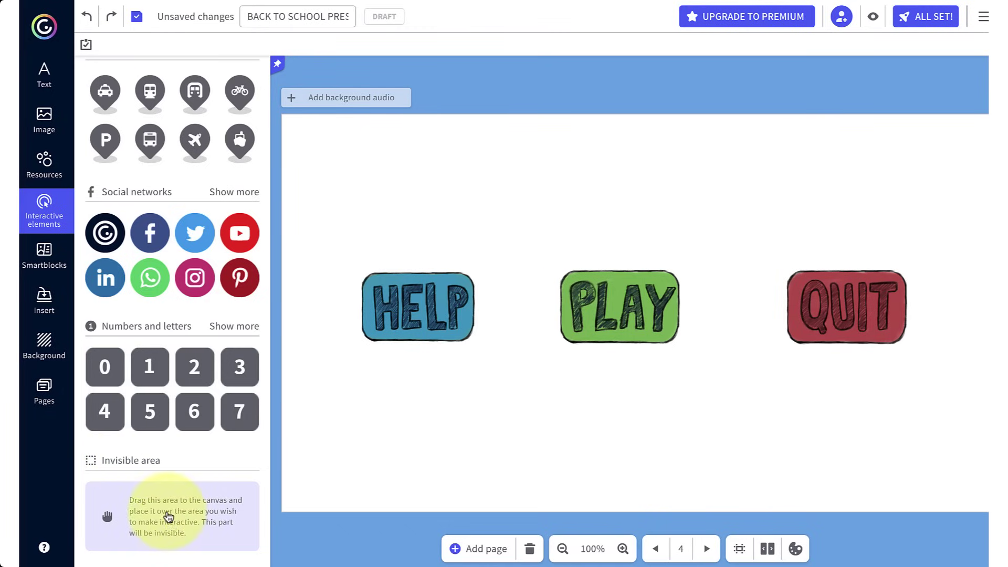
pyautogui.moveTo(166, 515)
pyautogui.mouseDown()
pyautogui.moveTo(617, 212)
pyautogui.moveTo(611, 201)
pyautogui.mouseUp()
pyautogui.click(612, 210)
pyautogui.moveTo(526, 223); pyautogui.dragTo(544, 223)
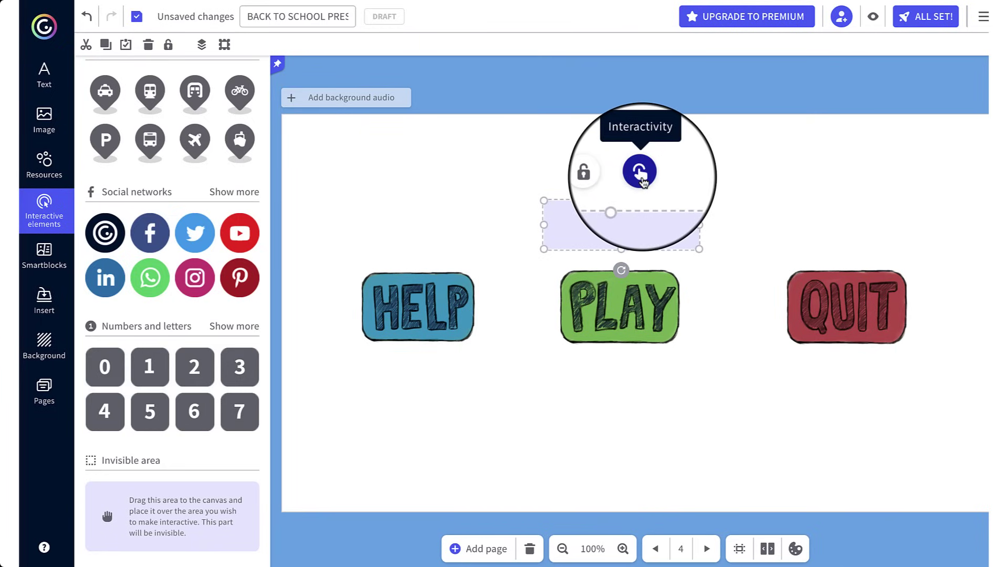
# Step: Preview the page, open and close the invisible area's popup, and reveal the interactive elements
pyautogui.click(873, 18)
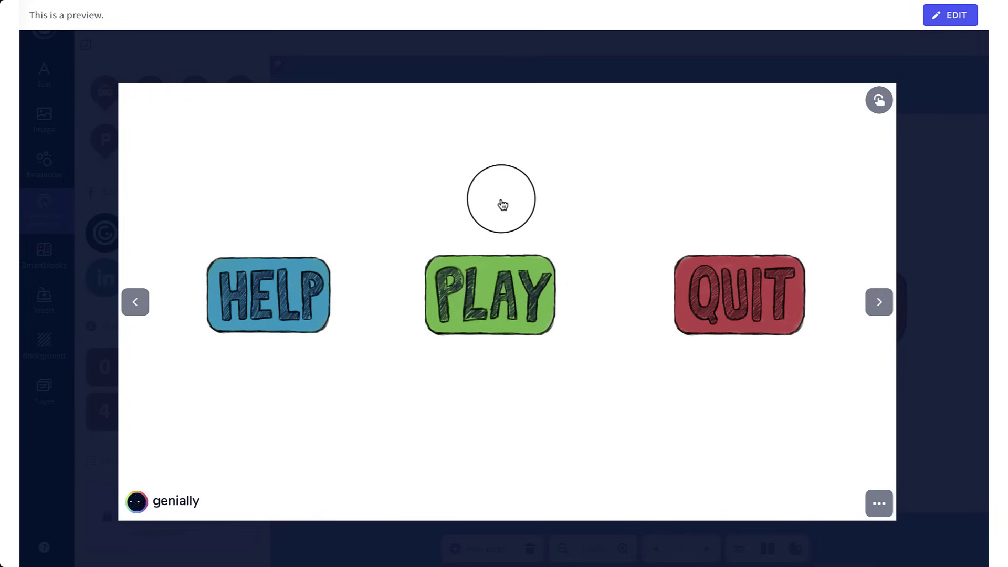
pyautogui.click(501, 202)
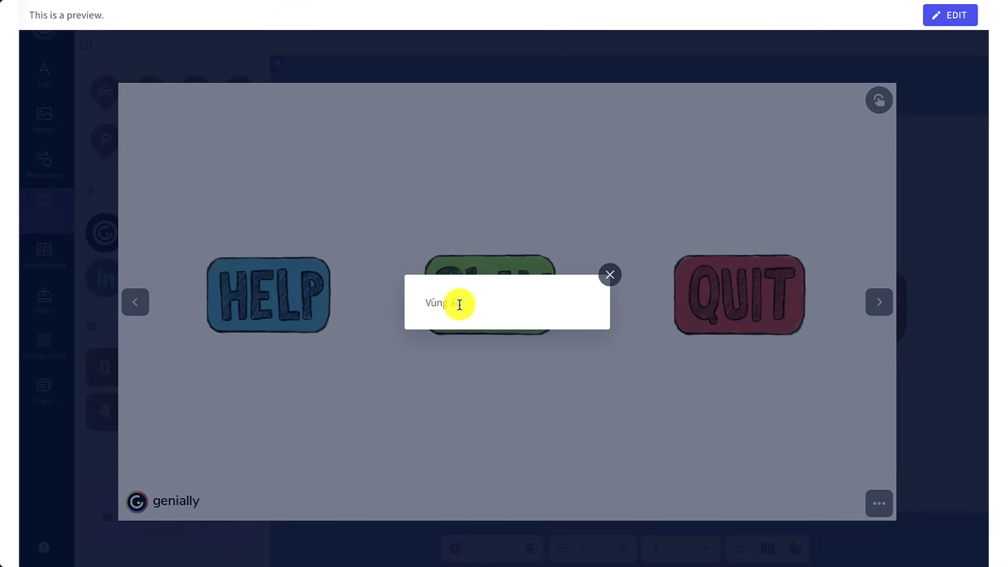
pyautogui.click(508, 202)
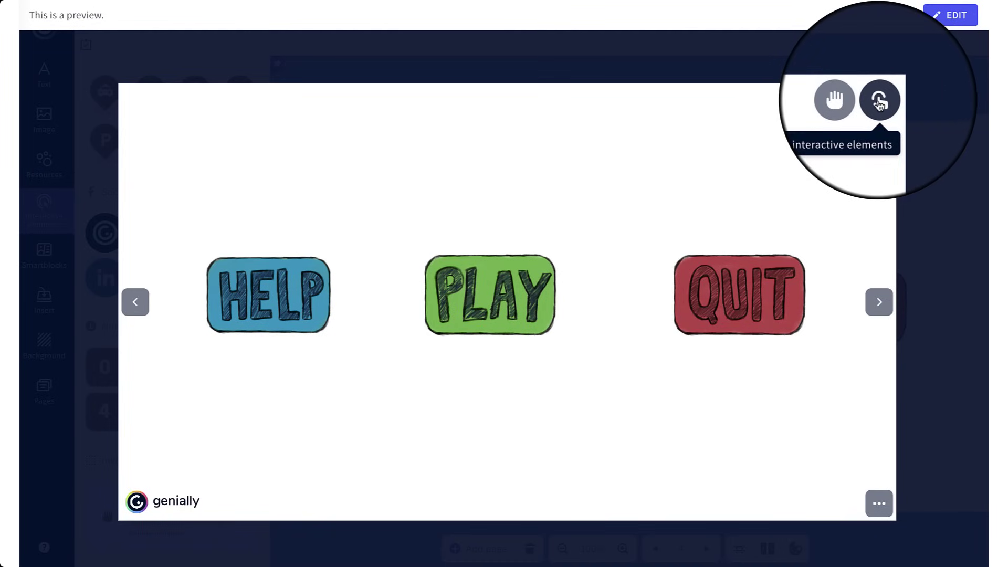
pyautogui.click(879, 102)
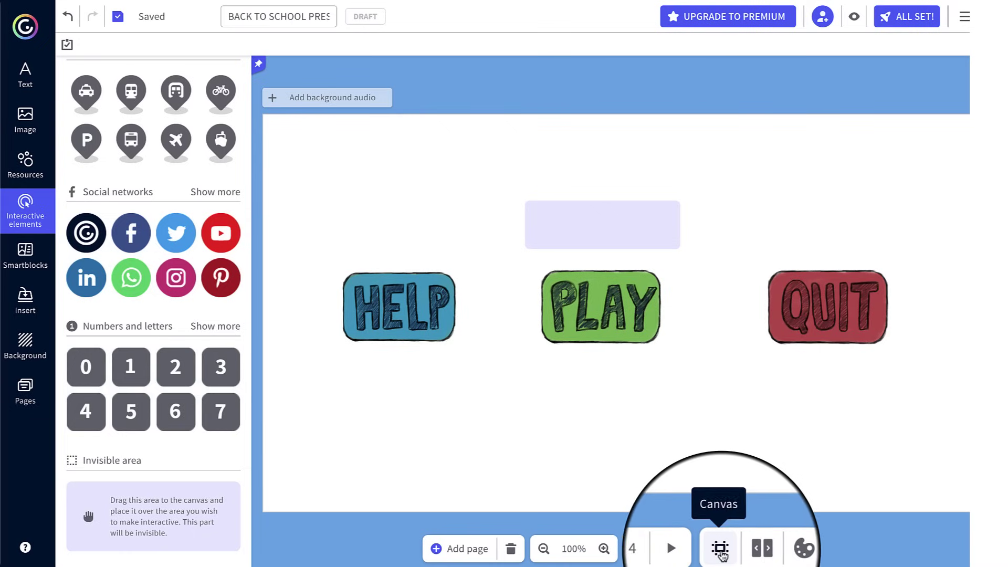
# Step: In the canvas Navigation settings, compare Standard and Microsite, then choose Video navigation
pyautogui.click(749, 550)
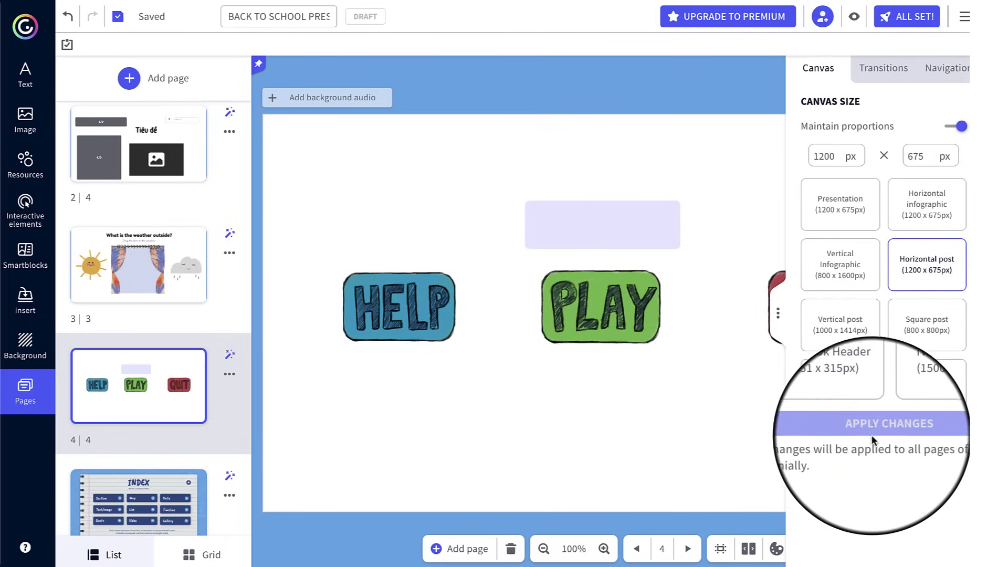
pyautogui.click(943, 79)
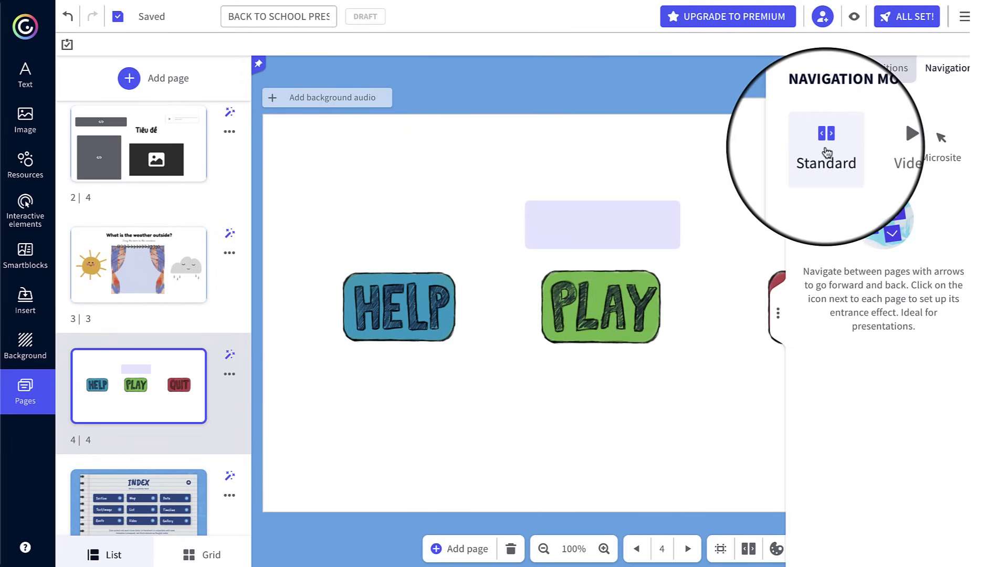
pyautogui.click(826, 150)
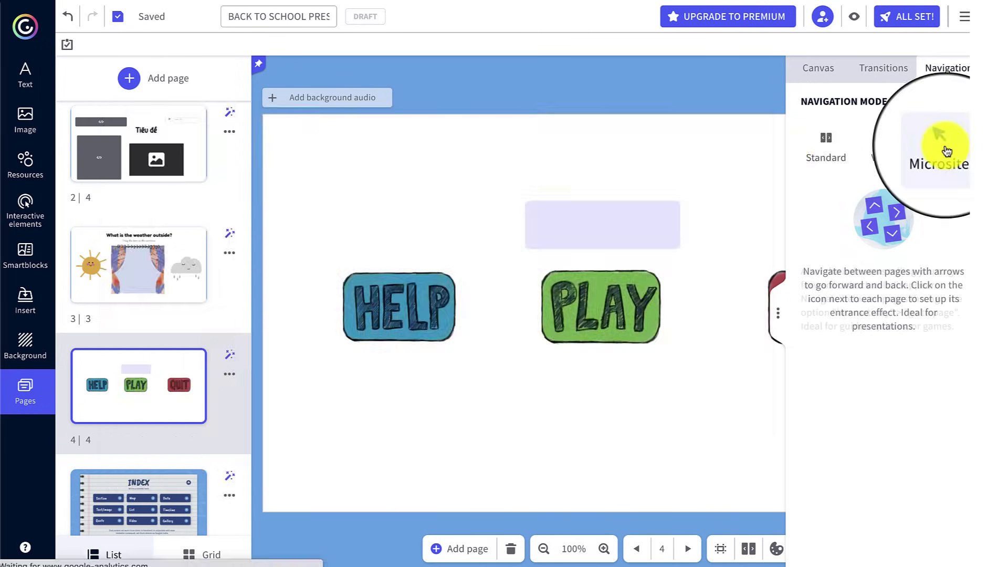
pyautogui.click(940, 146)
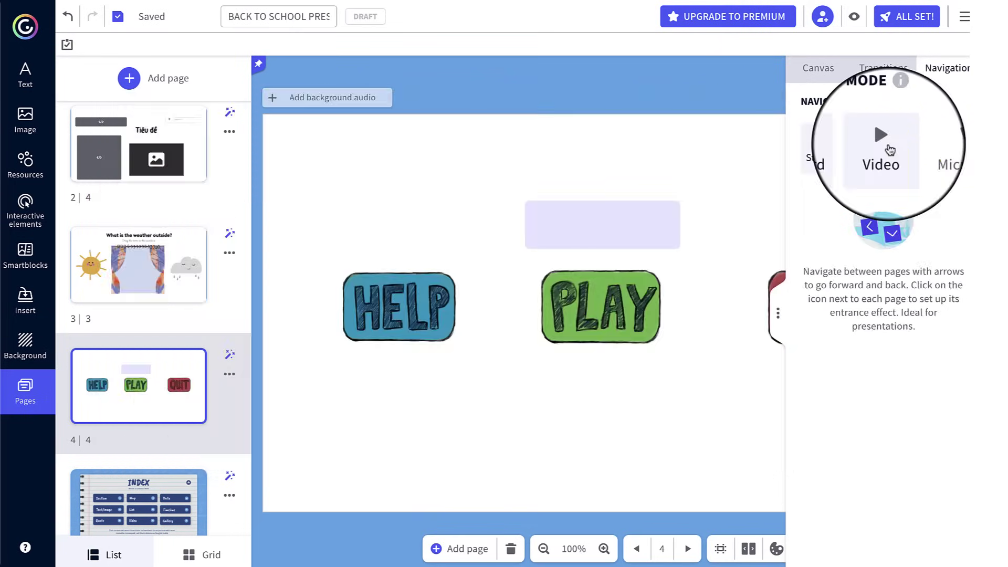
pyautogui.click(884, 148)
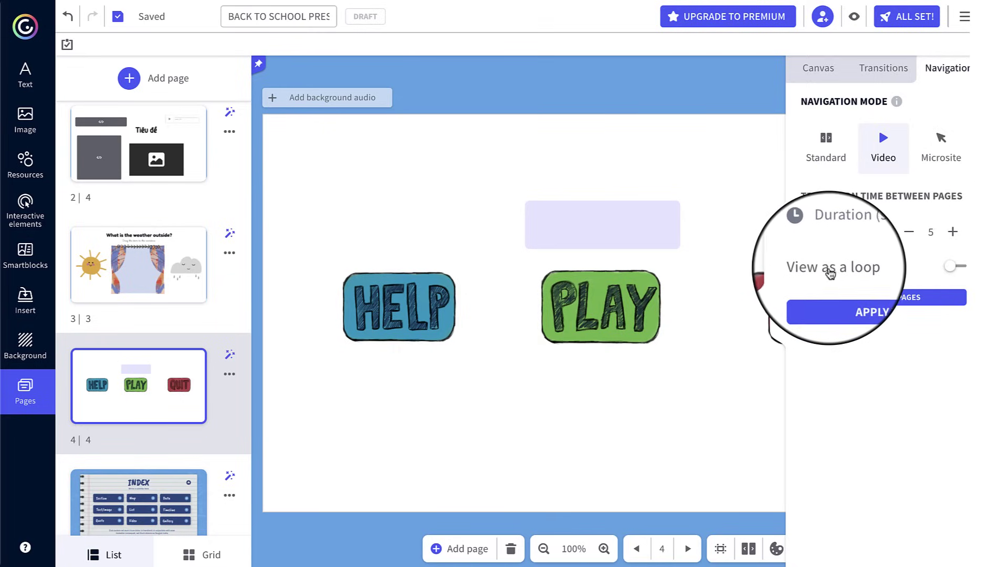
# Step: Preview the Horizontal, Vertical and Center page transitions, then close the settings panel
pyautogui.click(883, 68)
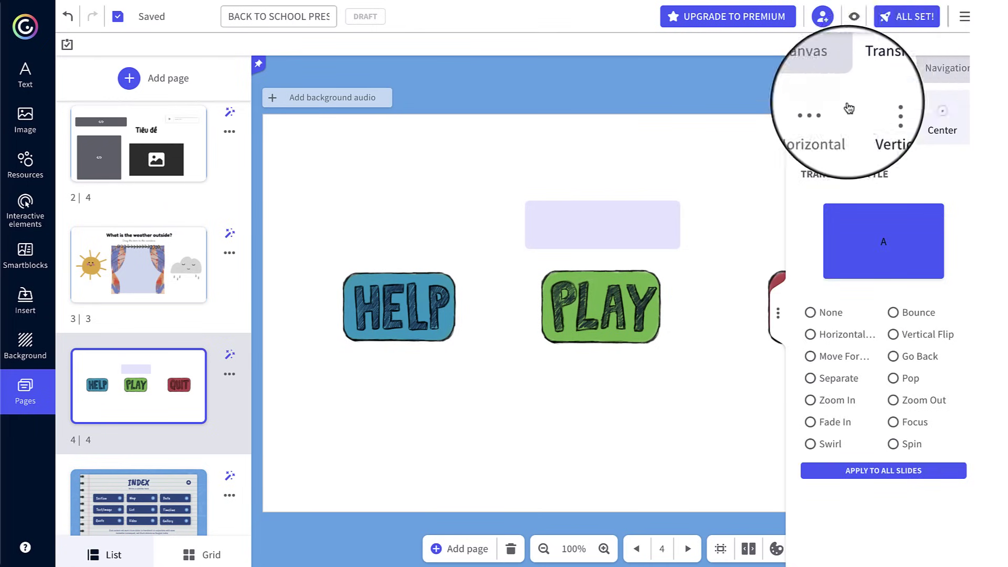
pyautogui.click(831, 130)
pyautogui.click(869, 128)
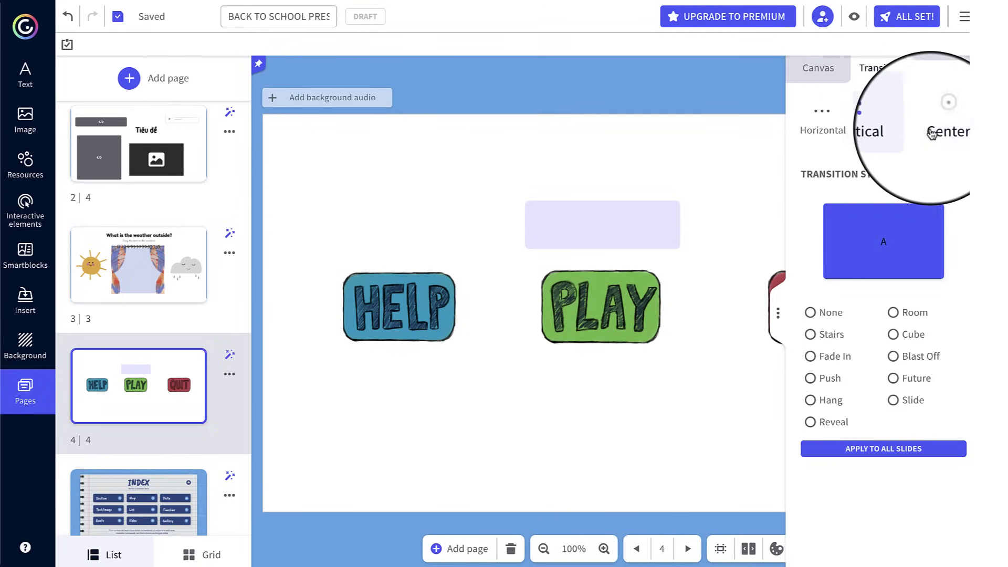
pyautogui.click(931, 133)
pyautogui.click(732, 172)
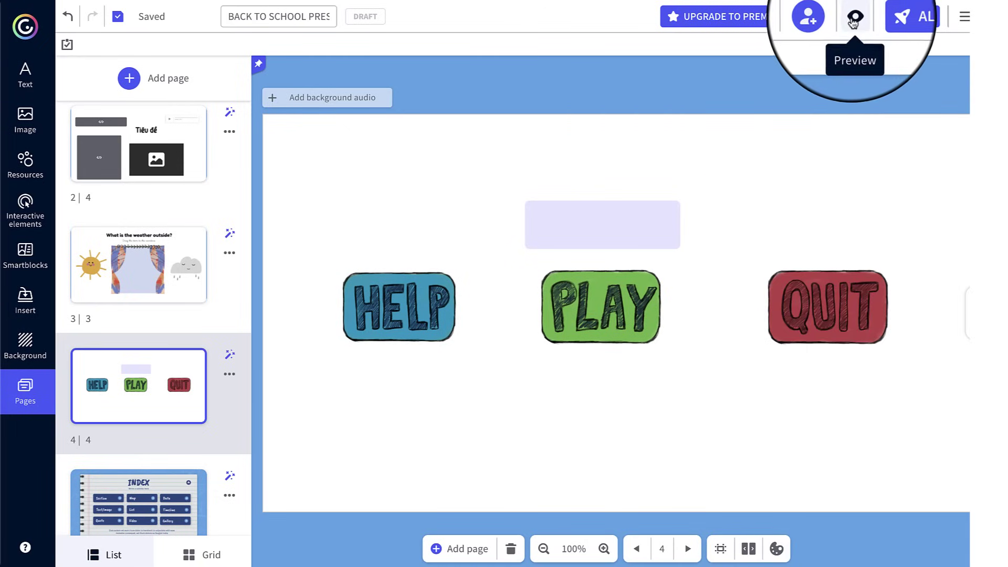
# Step: Via ALL SET!, review Statistics and publish the BACK TO SCHOOL PRESENTATION as Public online
pyautogui.click(903, 24)
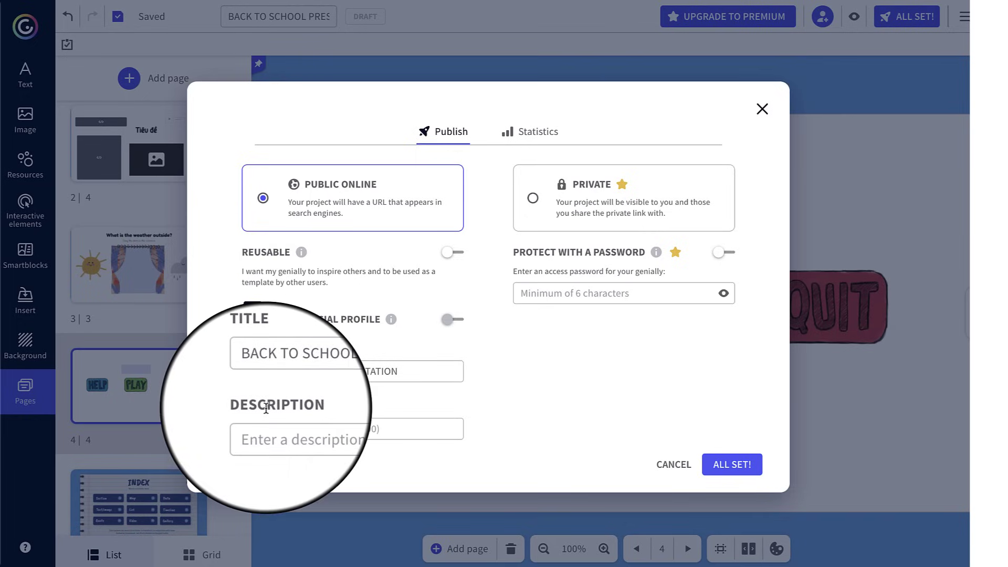
pyautogui.click(530, 138)
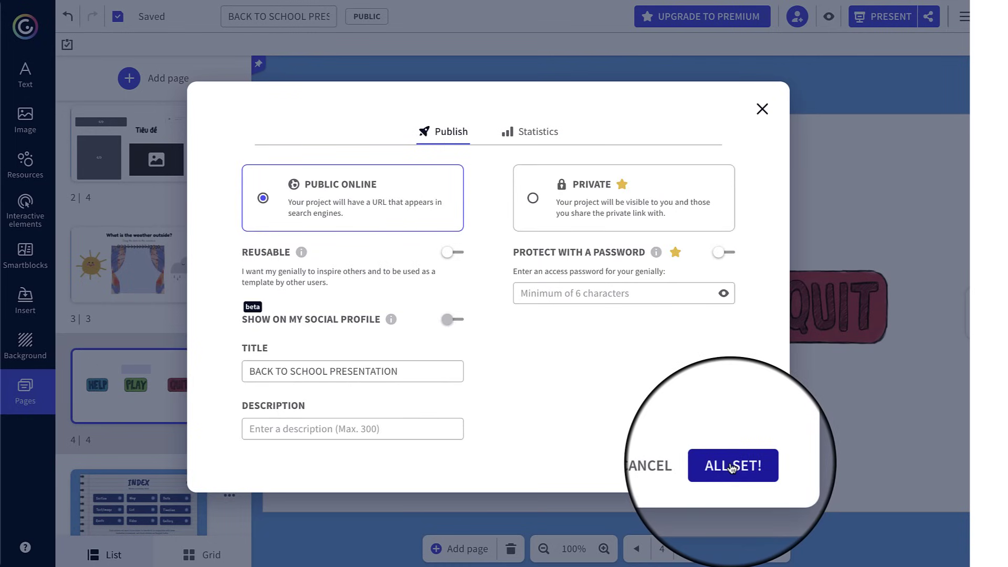
pyautogui.click(731, 466)
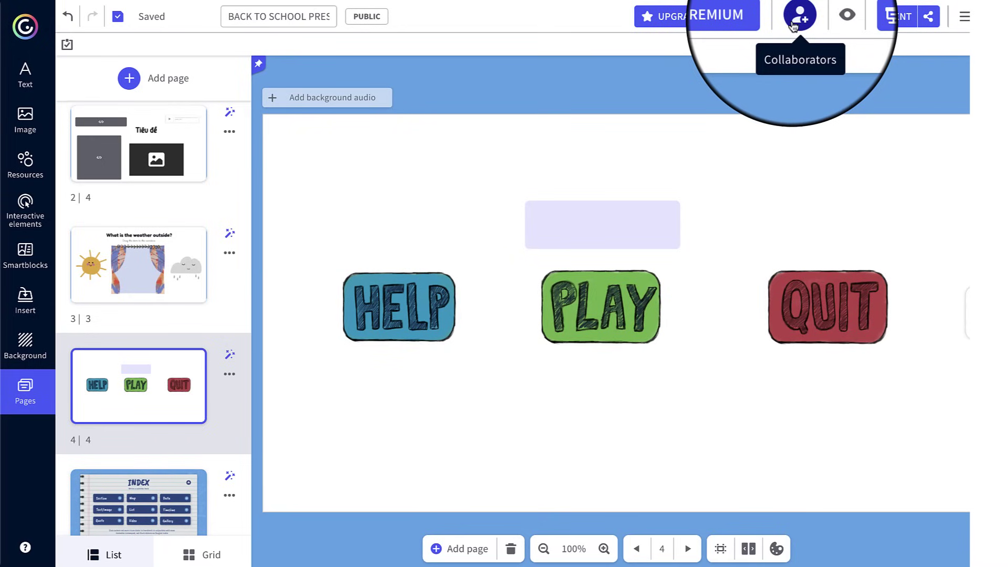
# Step: Check the collaborators list, then browse the Insert, email, Social networks and Others share tabs
pyautogui.click(796, 16)
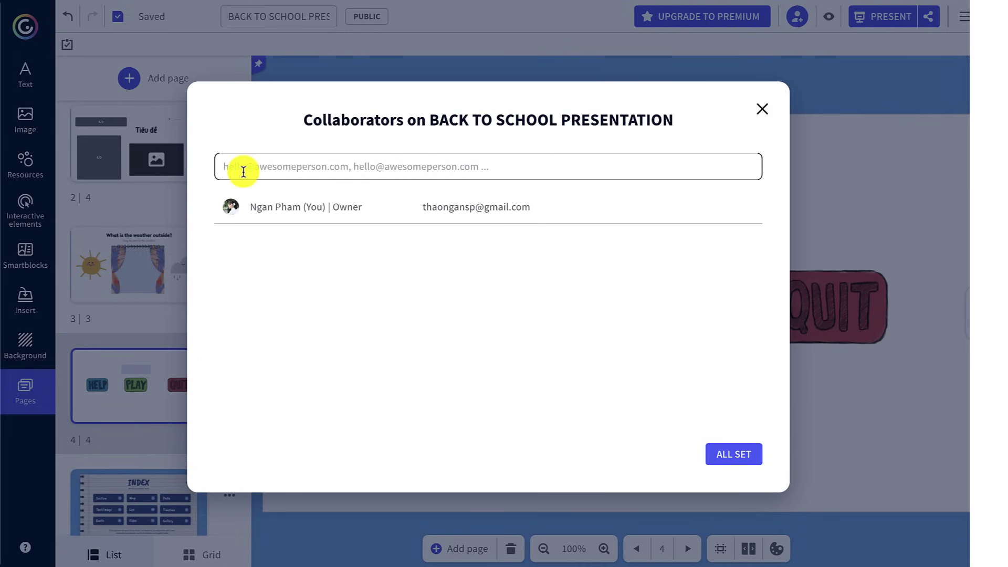
pyautogui.press('Escape')
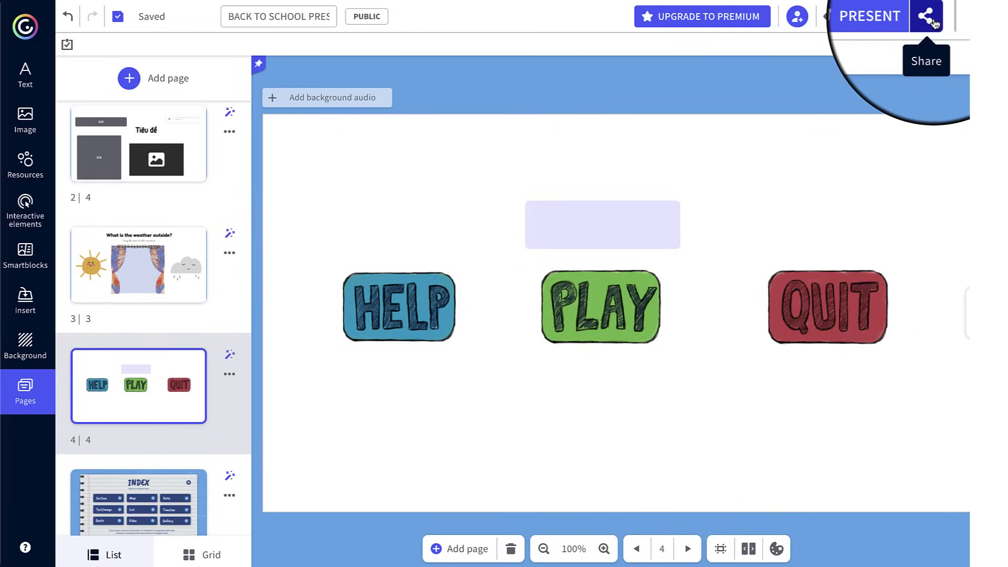
pyautogui.click(927, 17)
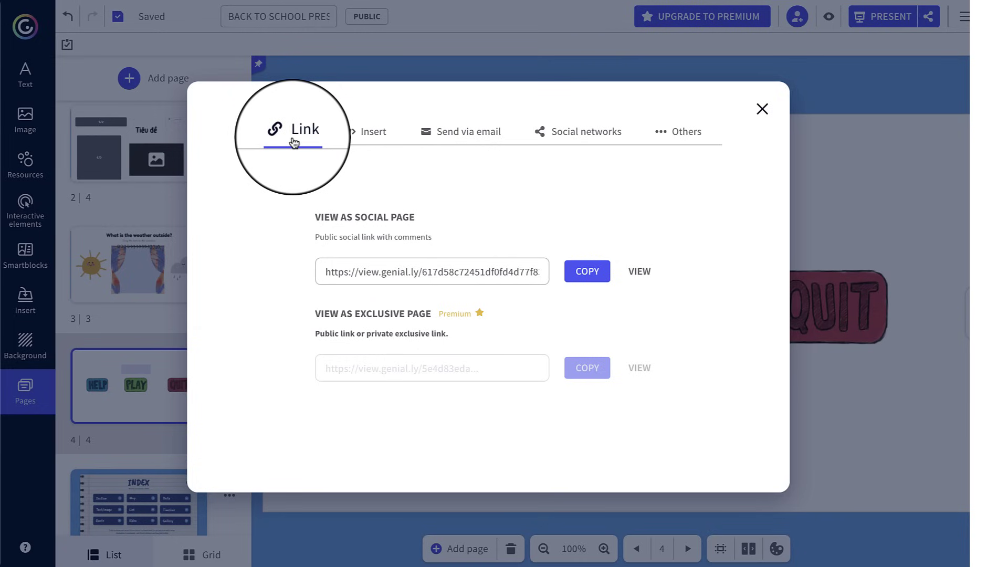
pyautogui.click(373, 140)
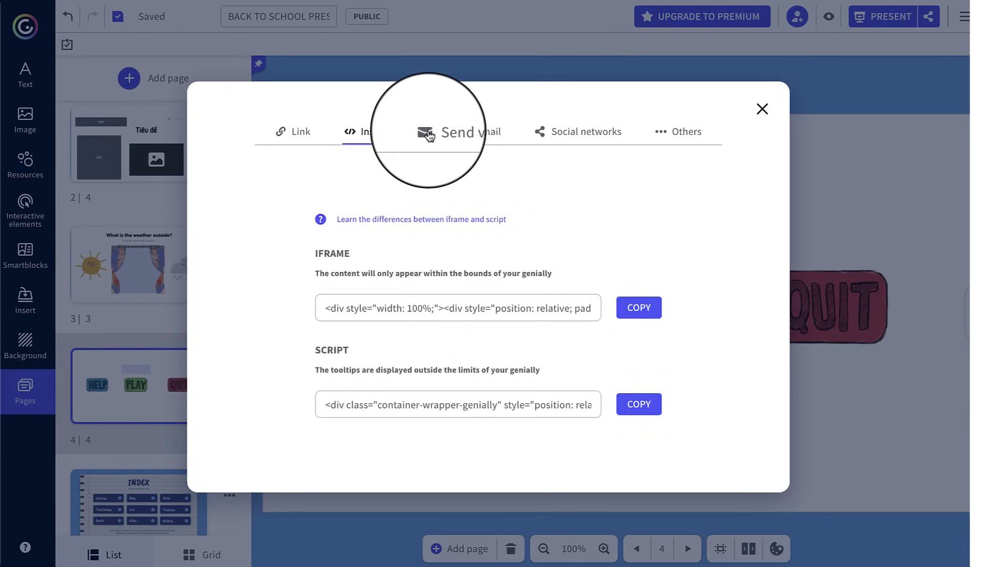
pyautogui.click(454, 135)
pyautogui.click(563, 137)
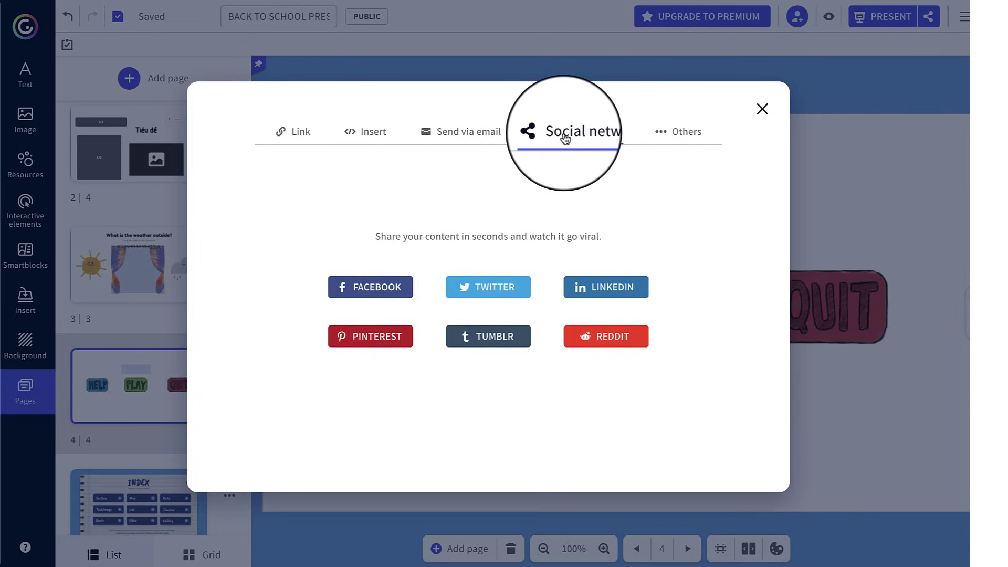
pyautogui.click(662, 134)
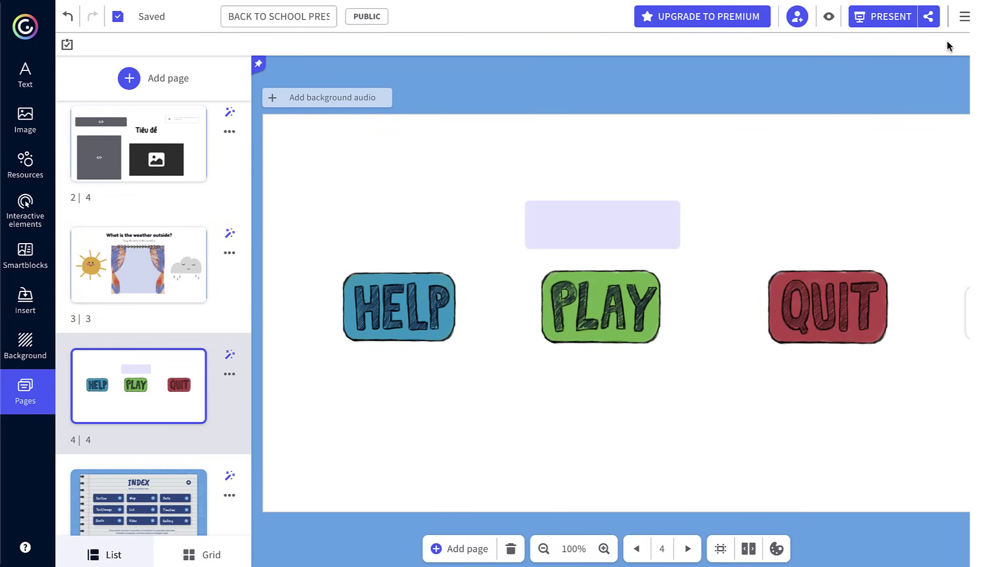
pyautogui.click(964, 16)
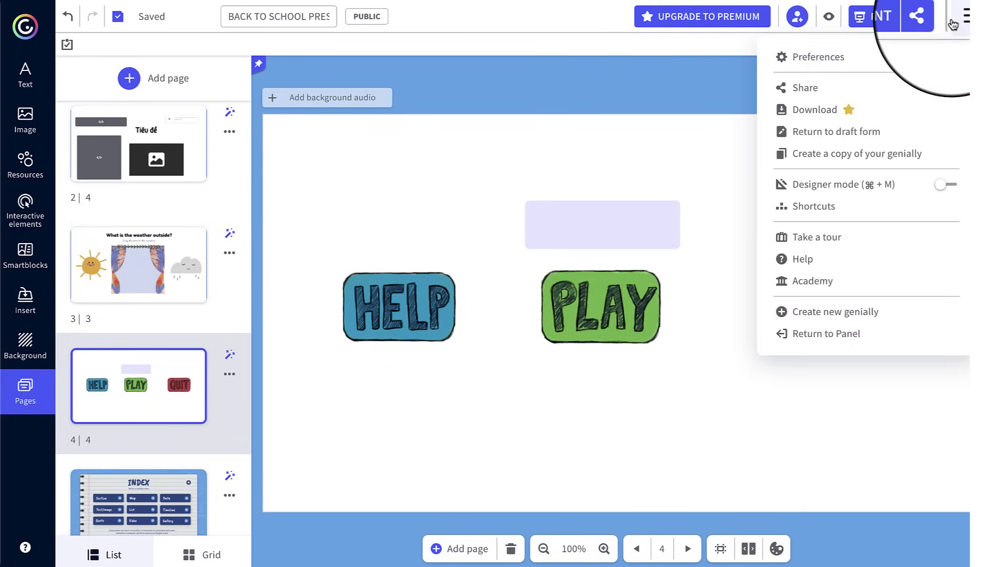
pyautogui.click(813, 110)
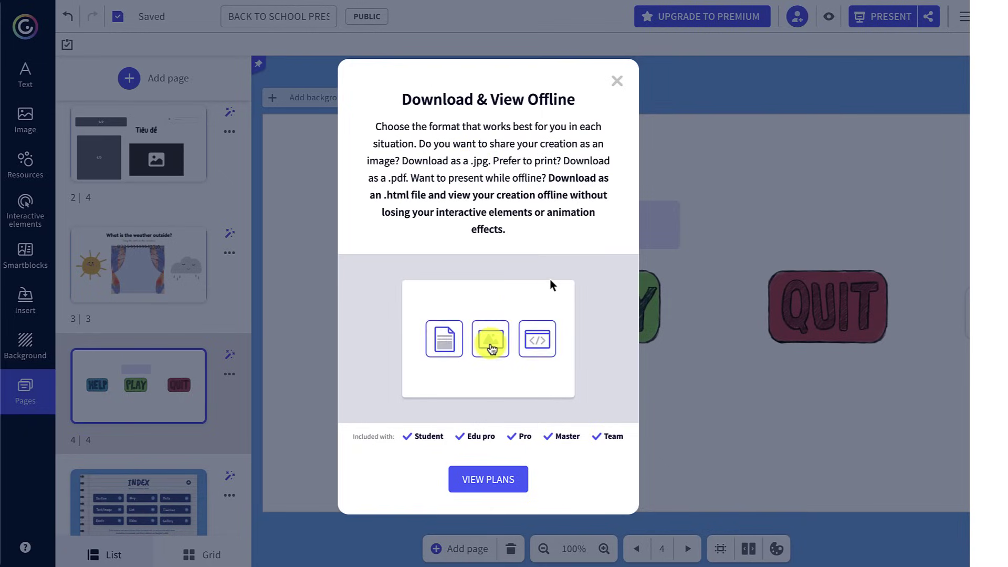
pyautogui.click(617, 81)
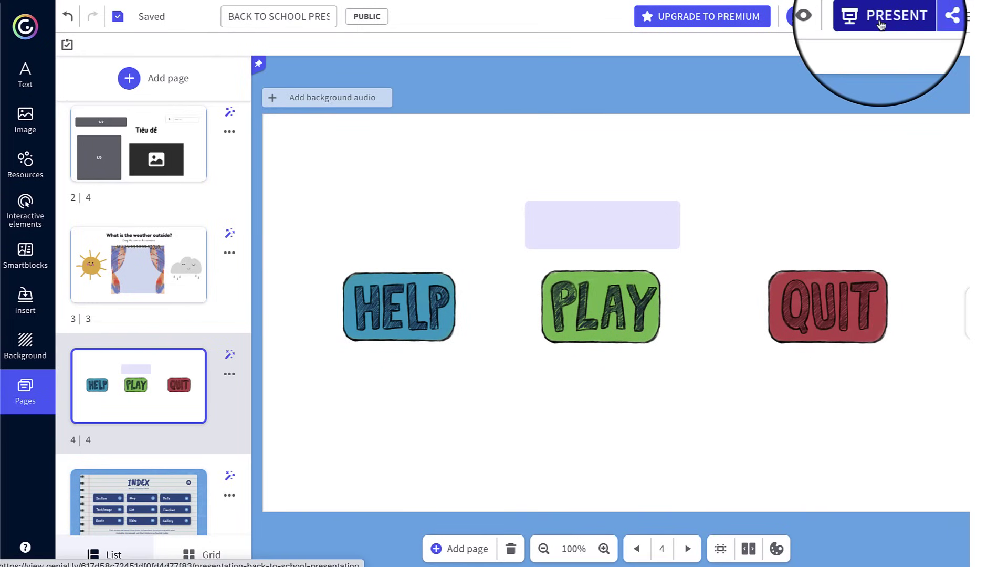
pyautogui.click(965, 16)
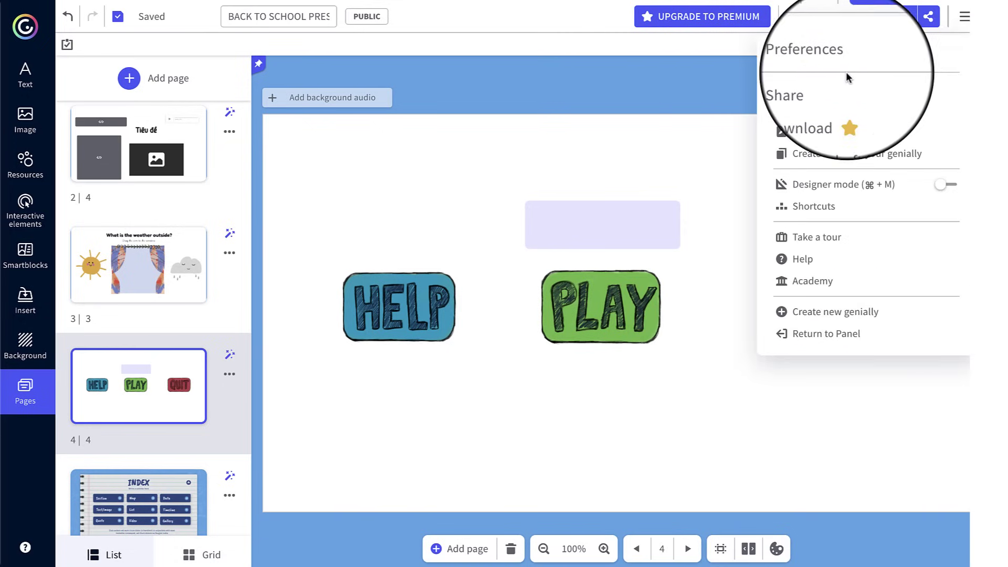
pyautogui.click(809, 61)
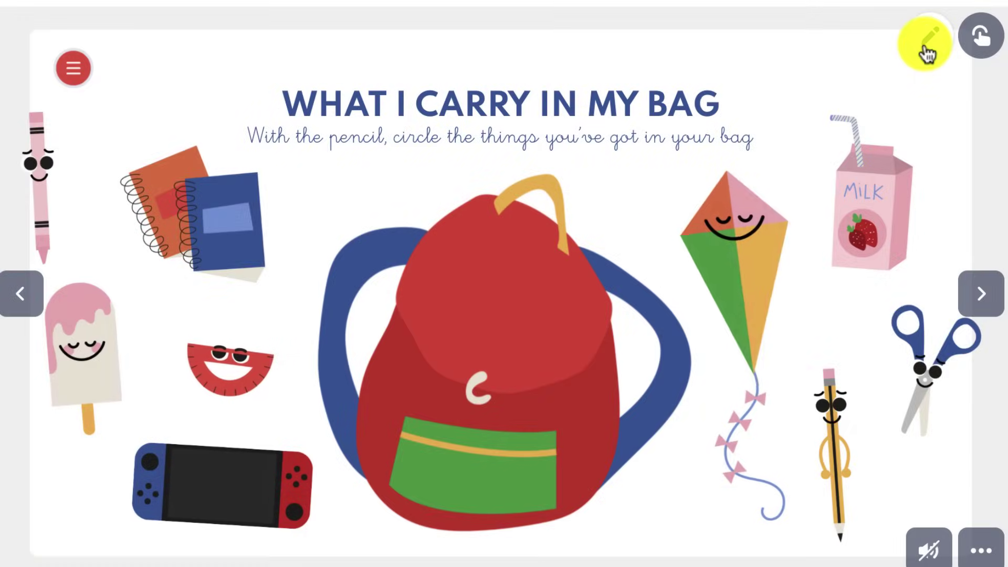
pyautogui.click(925, 48)
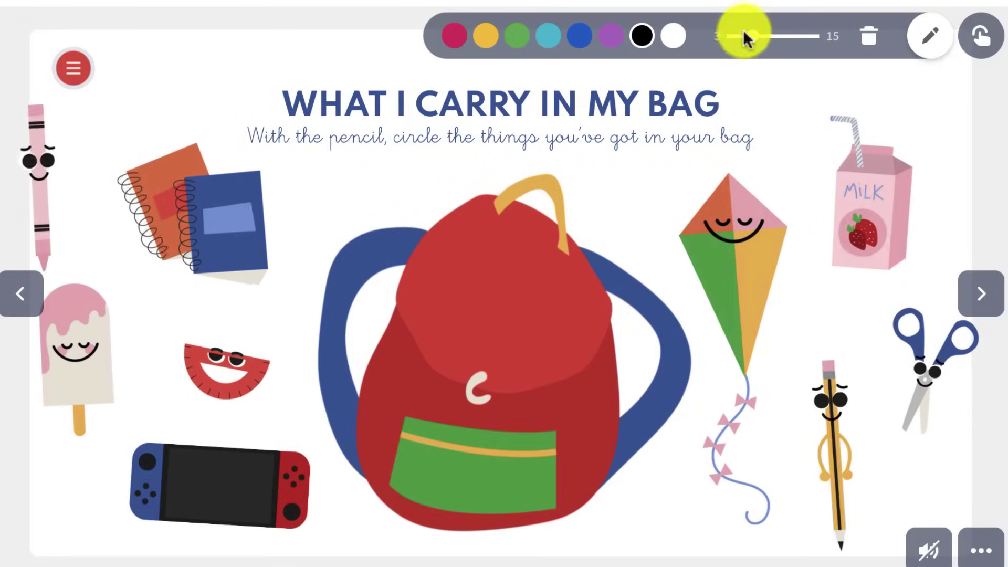
pyautogui.click(458, 36)
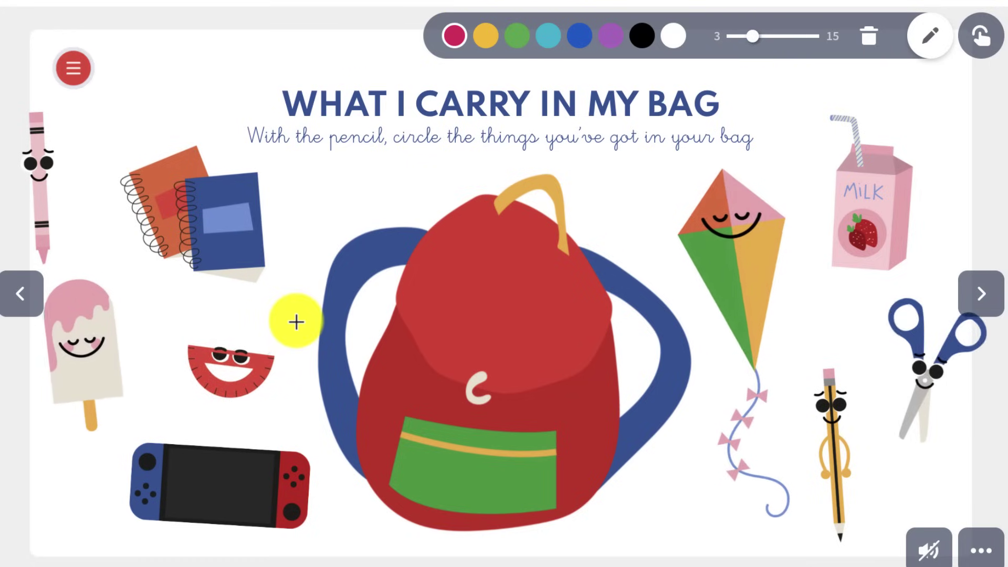
pyautogui.moveTo(297, 319); pyautogui.dragTo(291, 353)
pyautogui.moveTo(821, 349)
pyautogui.mouseDown()
pyautogui.moveTo(855, 511)
pyautogui.moveTo(834, 365)
pyautogui.mouseUp()
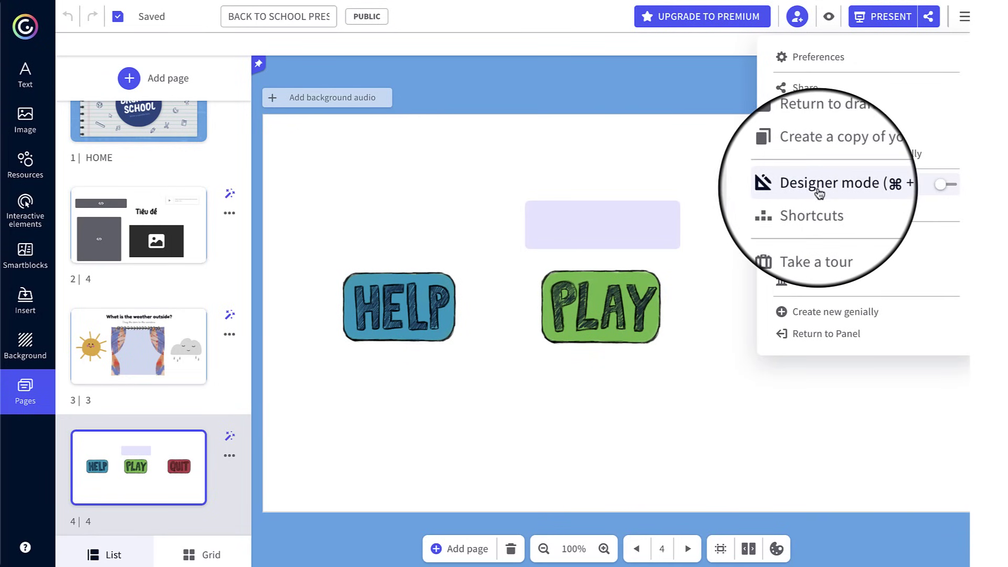
# Step: Turn Designer mode on, then open the BACK TO SCHOOL PRESENTATION card's more-actions menu
pyautogui.click(841, 194)
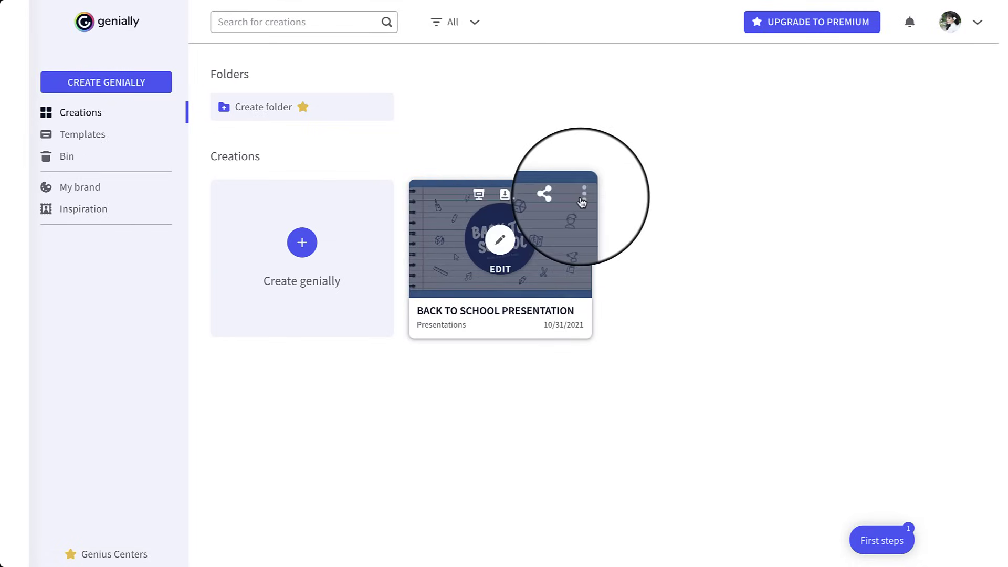
pyautogui.click(583, 195)
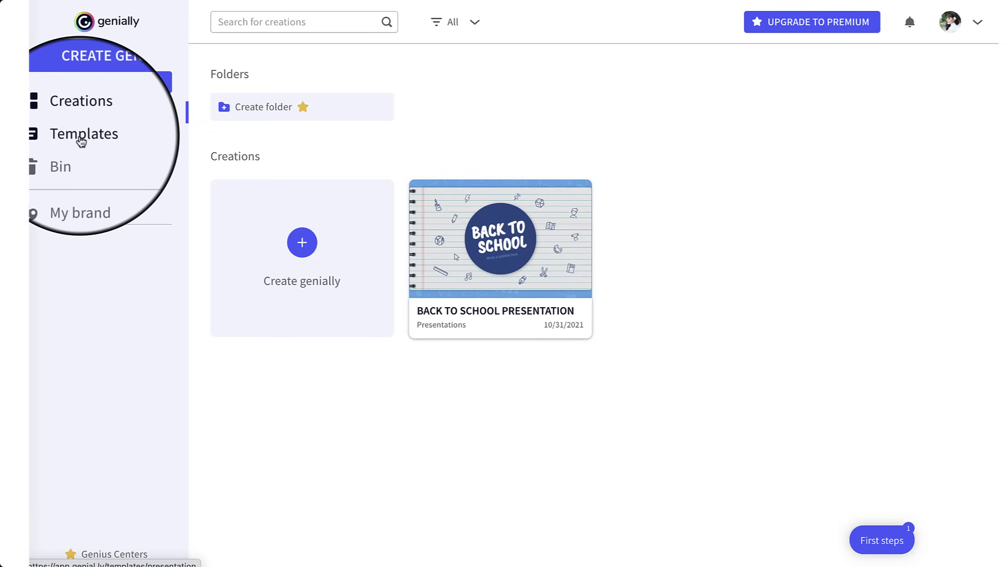
# Step: Go to Inspiration and scroll down past creations like HAPPY HALLOWEEN and NERVOUS SYSTEM ESCAPE ROOM
pyautogui.click(82, 209)
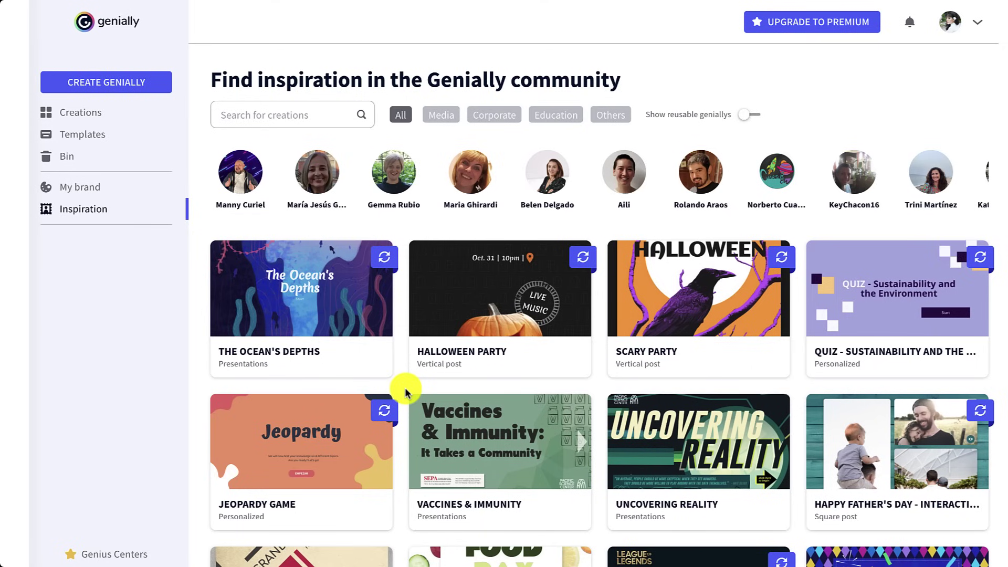
pyautogui.scroll(-1, 405, 391)
pyautogui.scroll(-1, 405, 391)
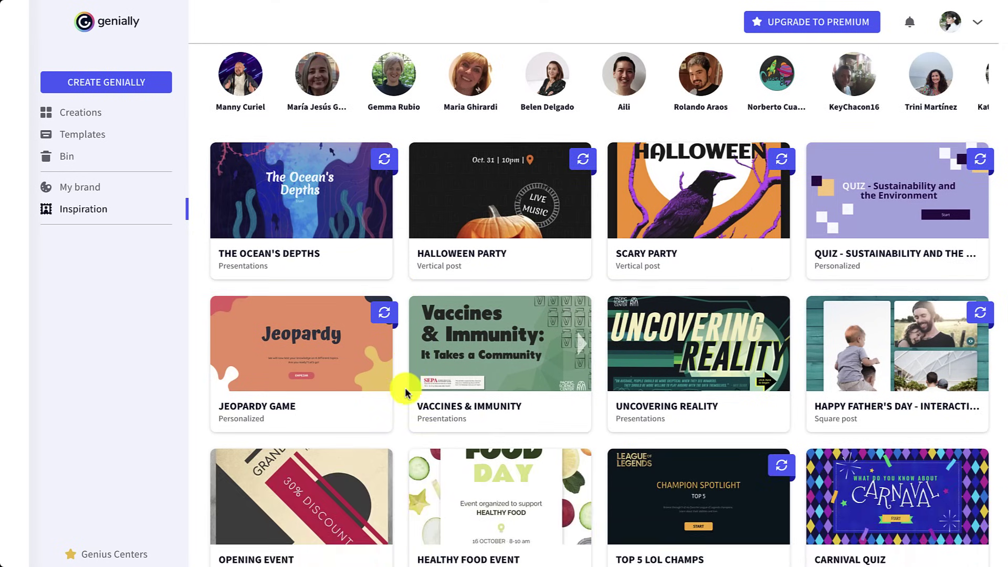
pyautogui.scroll(-1, 405, 391)
pyautogui.scroll(-1, 404, 391)
pyautogui.scroll(-1, 405, 391)
pyautogui.scroll(-1, 404, 391)
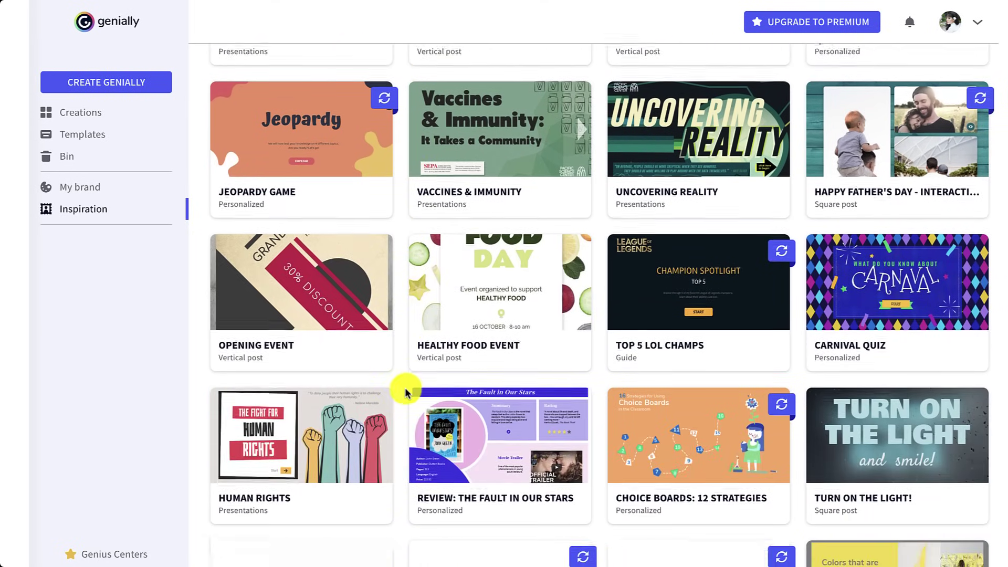
pyautogui.scroll(-1, 405, 391)
pyautogui.scroll(-1, 400, 412)
pyautogui.scroll(-2, 400, 411)
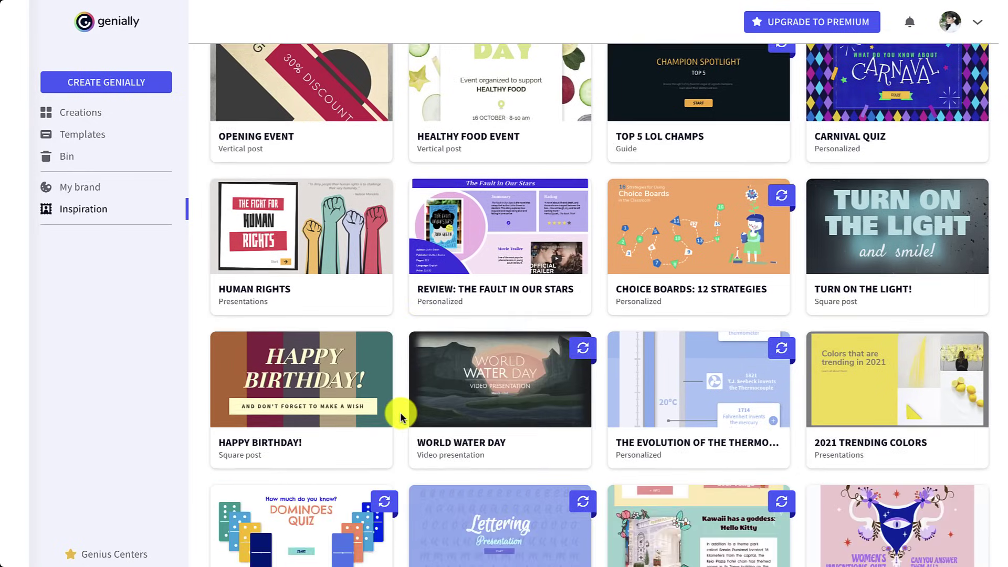
pyautogui.scroll(-1, 400, 411)
pyautogui.scroll(-1, 400, 412)
pyautogui.scroll(-1, 400, 411)
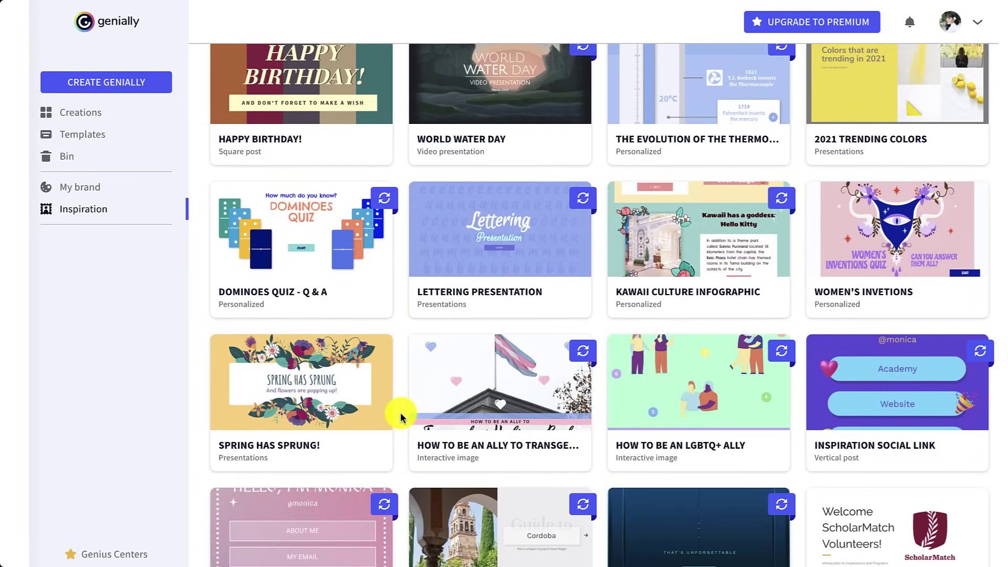
pyautogui.scroll(-1, 400, 412)
pyautogui.scroll(-1, 399, 412)
pyautogui.scroll(-1, 399, 411)
pyautogui.scroll(-2, 399, 411)
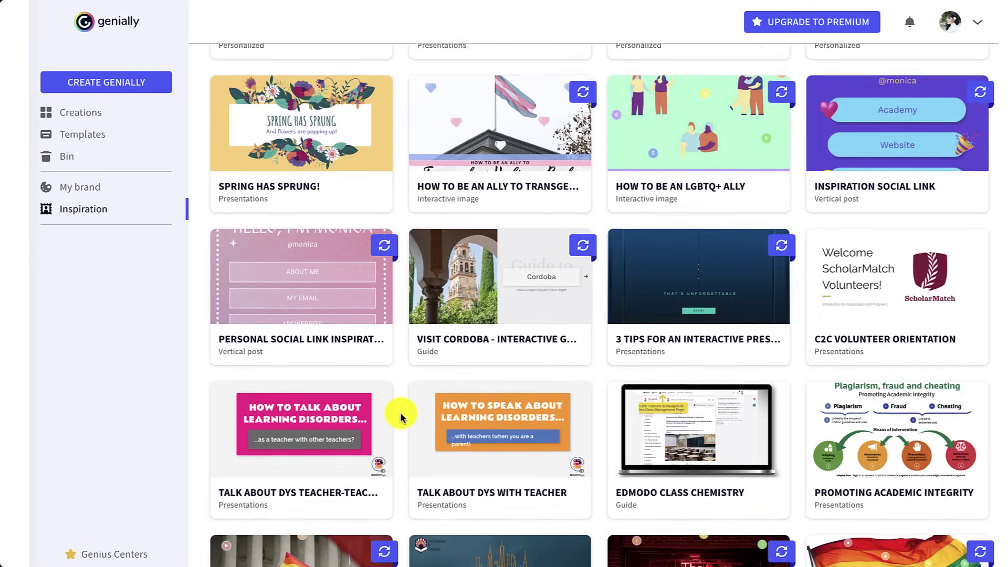
pyautogui.scroll(-1, 400, 411)
pyautogui.scroll(-1, 400, 412)
pyautogui.scroll(-1, 399, 411)
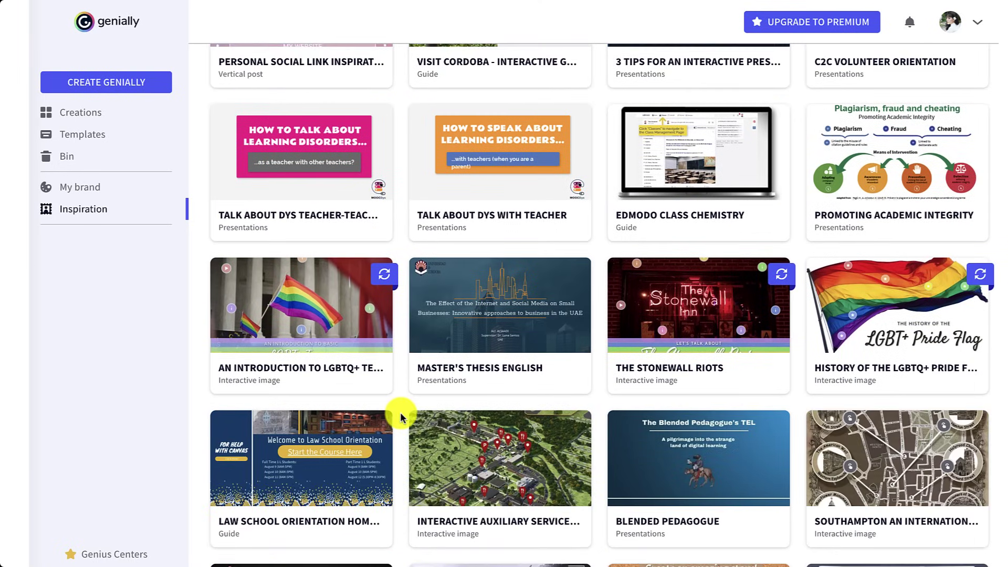
pyautogui.scroll(-1, 400, 412)
pyautogui.scroll(-1, 400, 412)
pyautogui.scroll(-2, 400, 411)
pyautogui.scroll(-2, 400, 411)
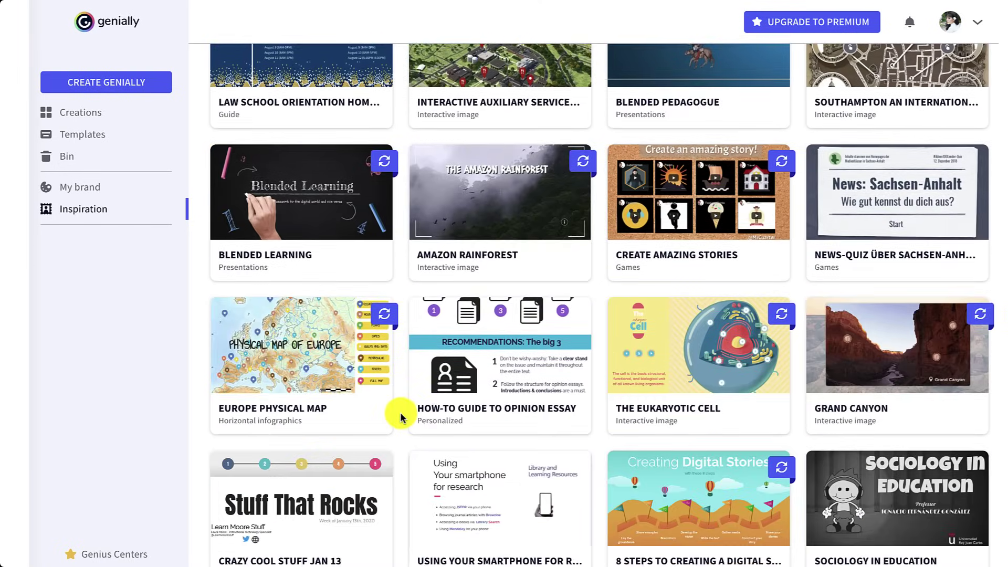
pyautogui.scroll(-1, 400, 412)
pyautogui.scroll(-1, 400, 411)
pyautogui.scroll(-1, 399, 412)
pyautogui.scroll(-1, 400, 412)
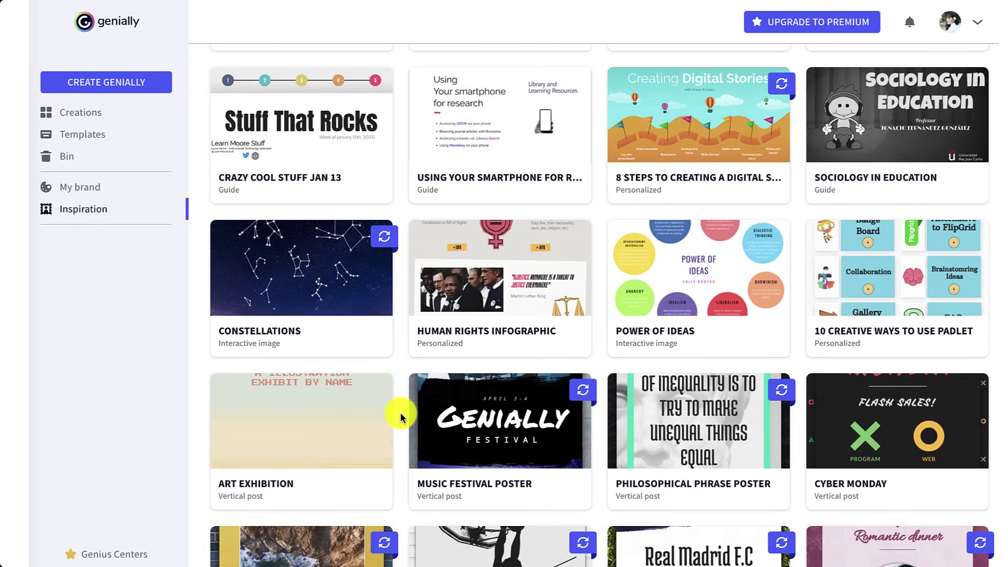
pyautogui.scroll(-2, 400, 412)
pyautogui.scroll(-2, 400, 412)
pyautogui.scroll(-1, 400, 412)
pyautogui.scroll(-1, 400, 411)
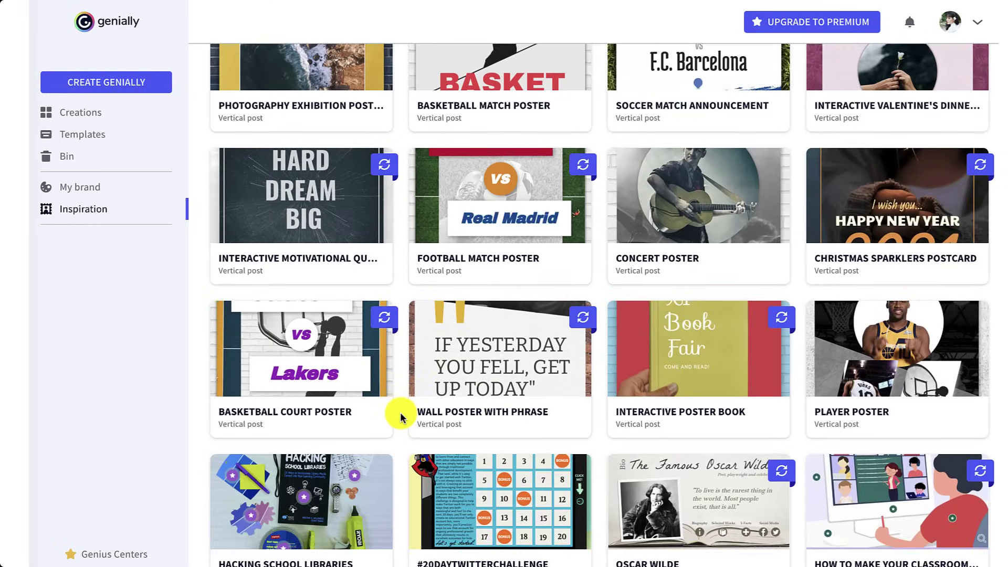
pyautogui.scroll(-1, 400, 412)
pyautogui.scroll(-2, 400, 412)
pyautogui.scroll(-1, 400, 411)
pyautogui.scroll(-1, 400, 411)
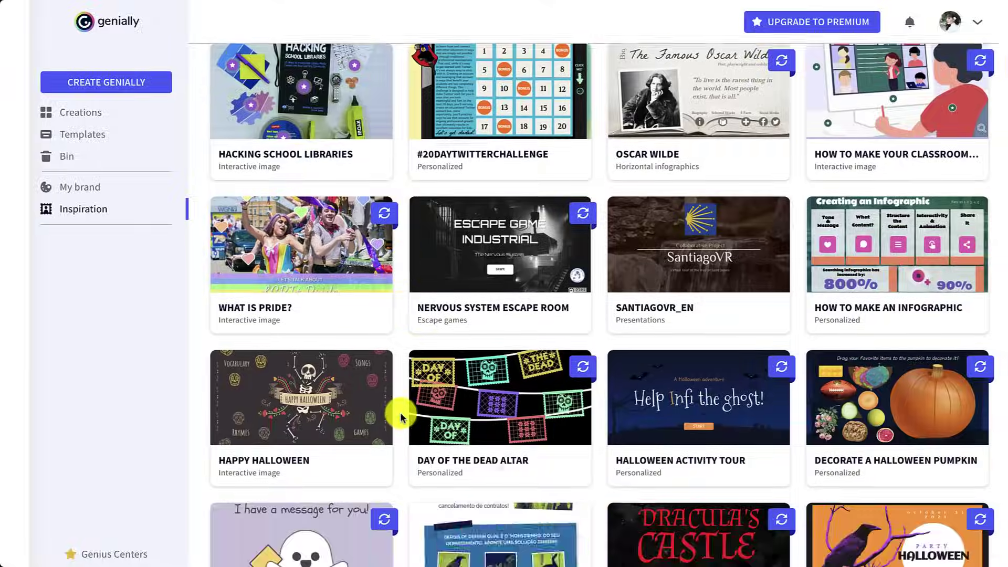